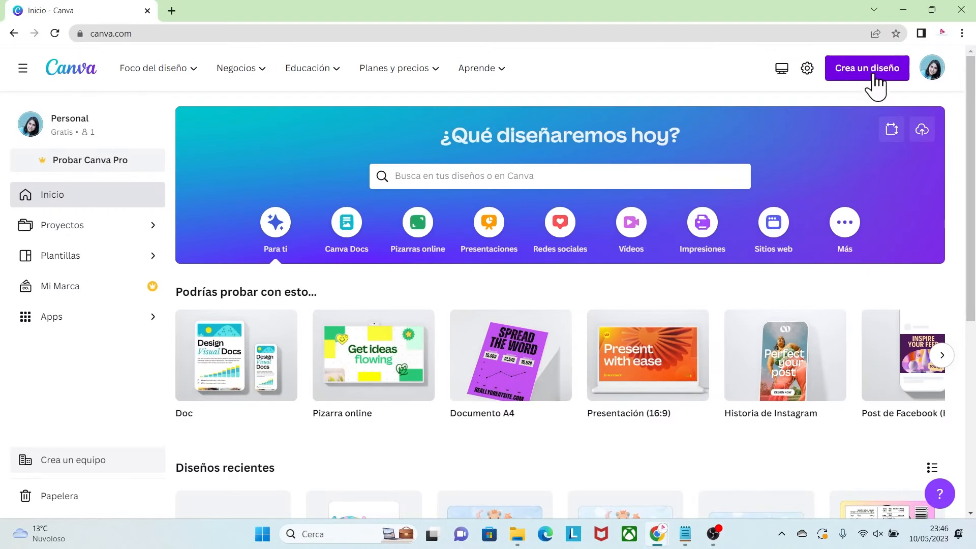
Step: Create a new custom-size design 42 cm wide and 29.7 cm high
click(871, 69)
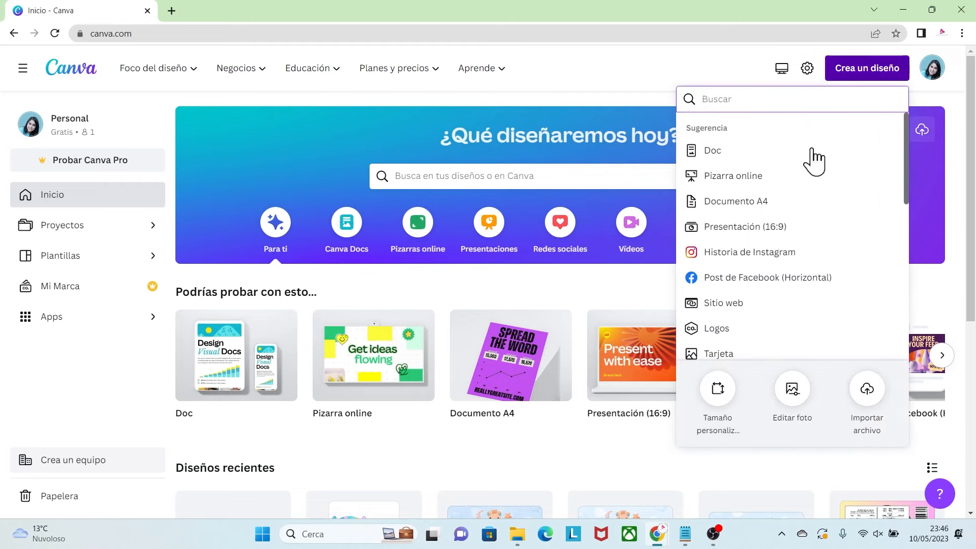
click(720, 403)
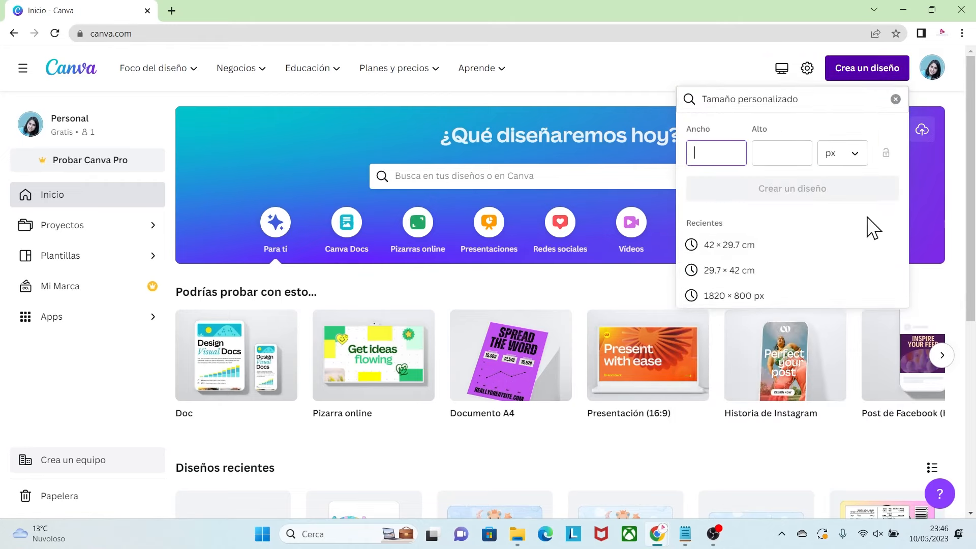
click(857, 158)
click(843, 265)
click(715, 152)
text(42)
click(768, 155)
text(29.7)
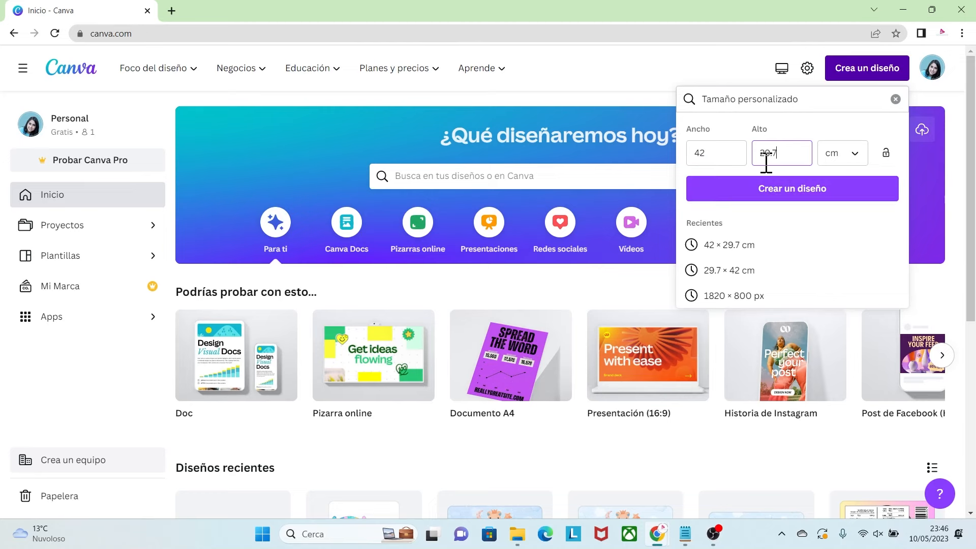
click(785, 192)
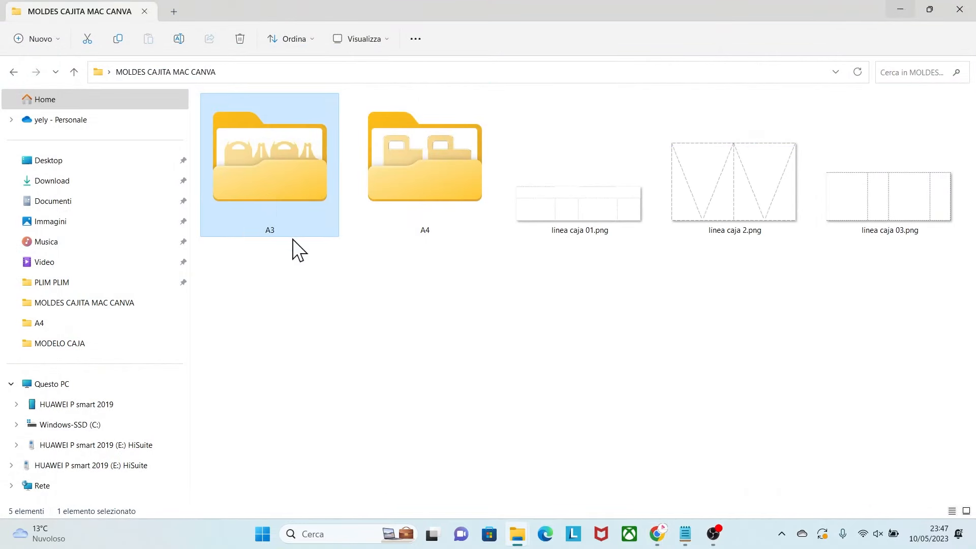
Step: Examine the box templates in the A3 and A4 folders and the three fold-line PNG files in MOLDES CAJITA MAC CANVA
double_click(260, 181)
click(298, 188)
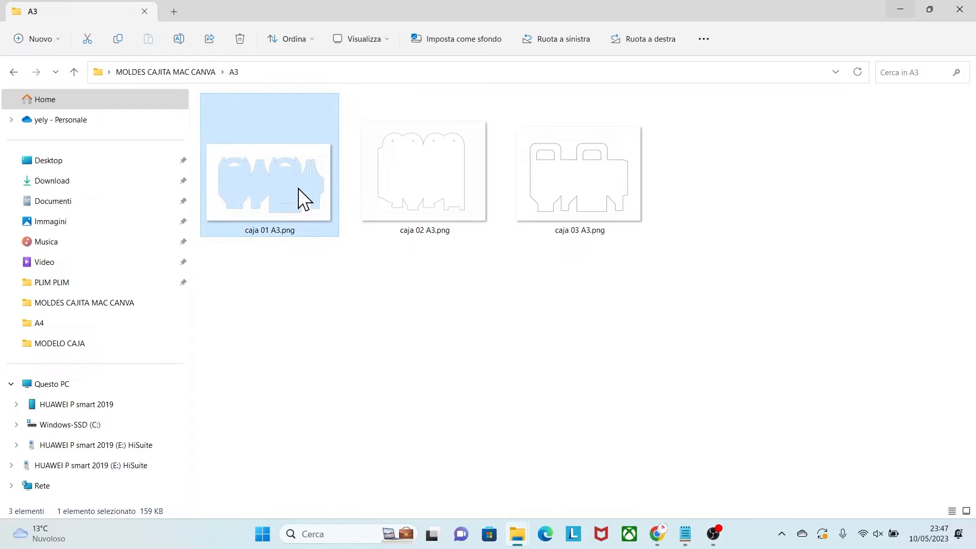
click(403, 174)
click(542, 179)
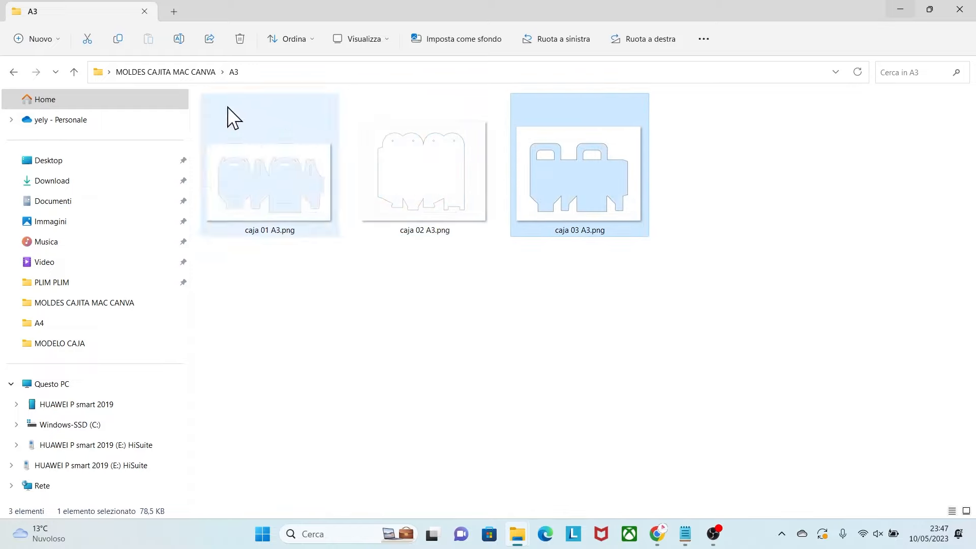
click(166, 71)
double_click(428, 198)
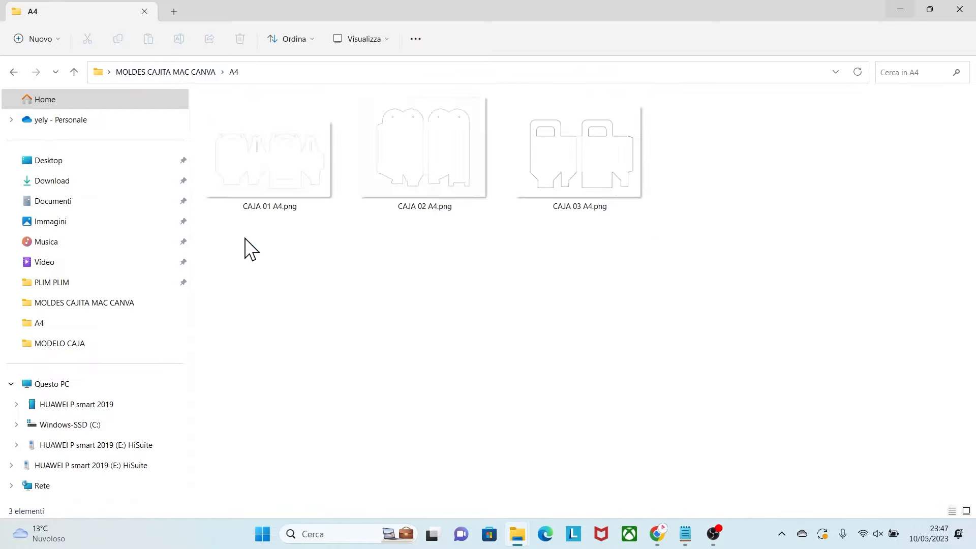
click(296, 200)
click(446, 202)
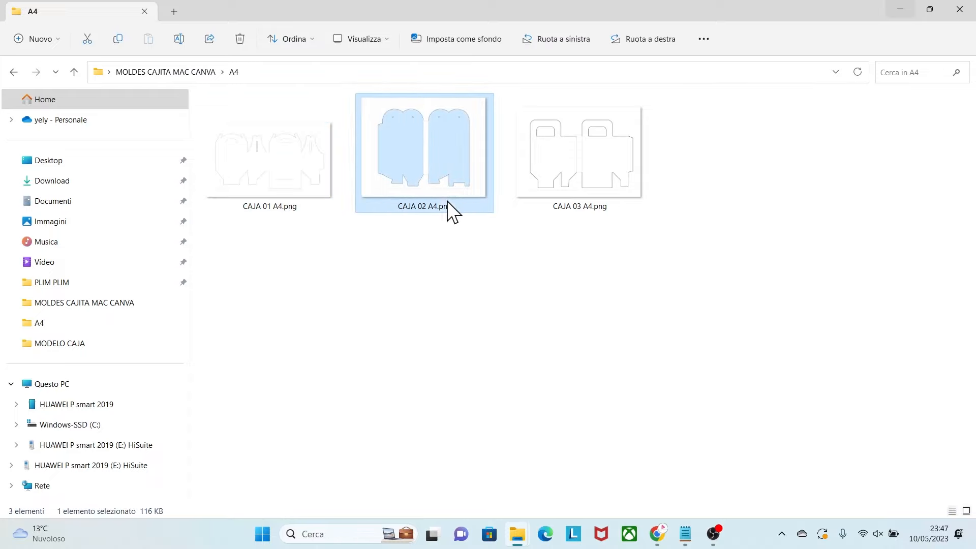
click(589, 198)
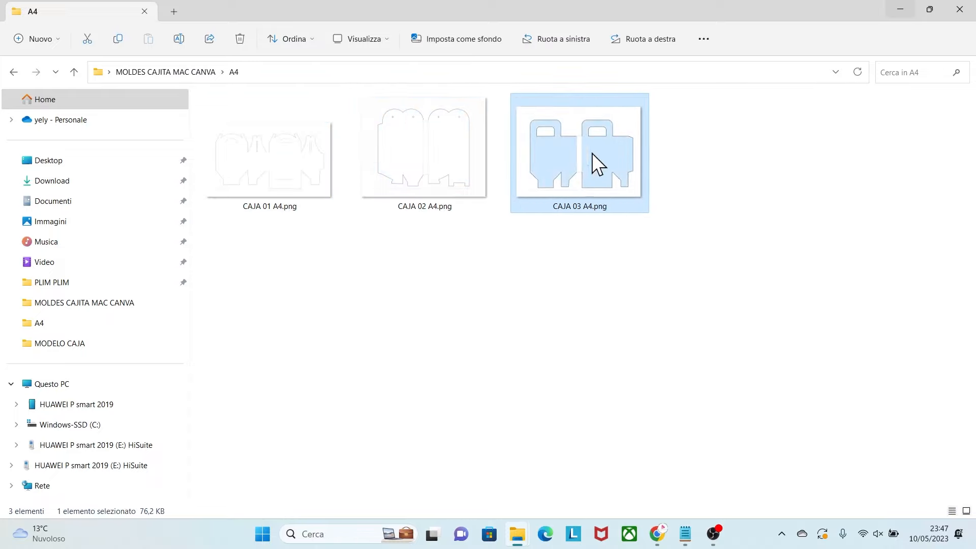
click(154, 73)
click(596, 221)
click(714, 224)
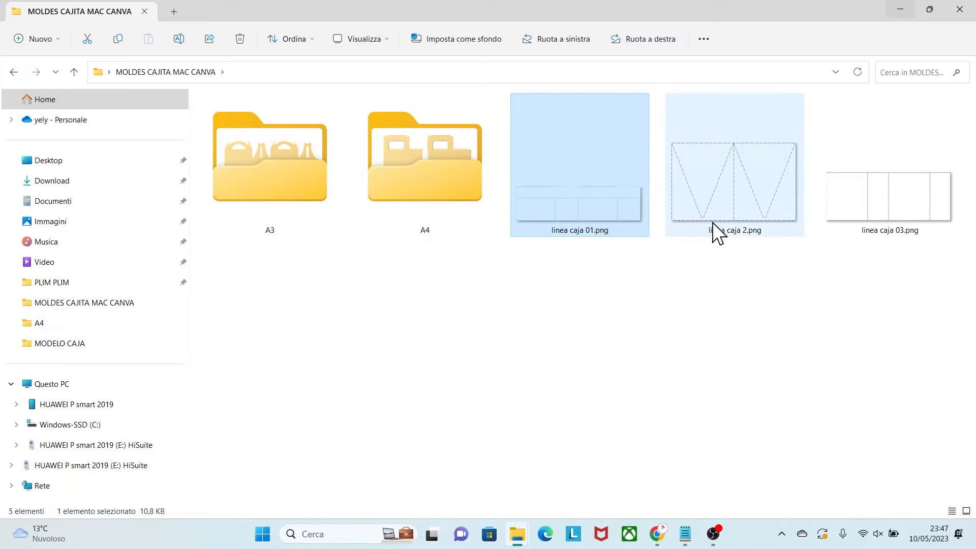
click(833, 221)
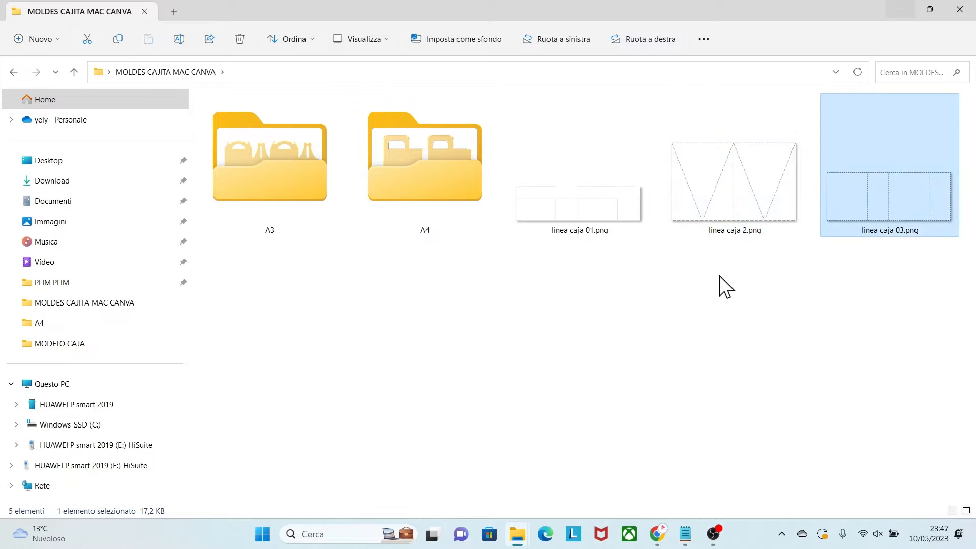
Step: Switch back to Canva and upload caja 01 A3.png from the A3 folder of MOLDES CAJITA MAC CANVA
key(alt+Tab)
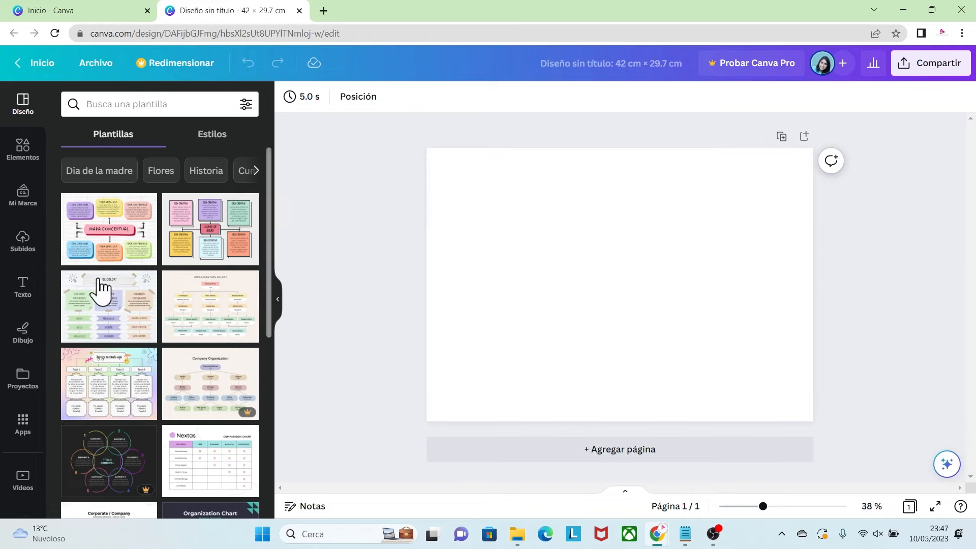
click(21, 243)
click(140, 140)
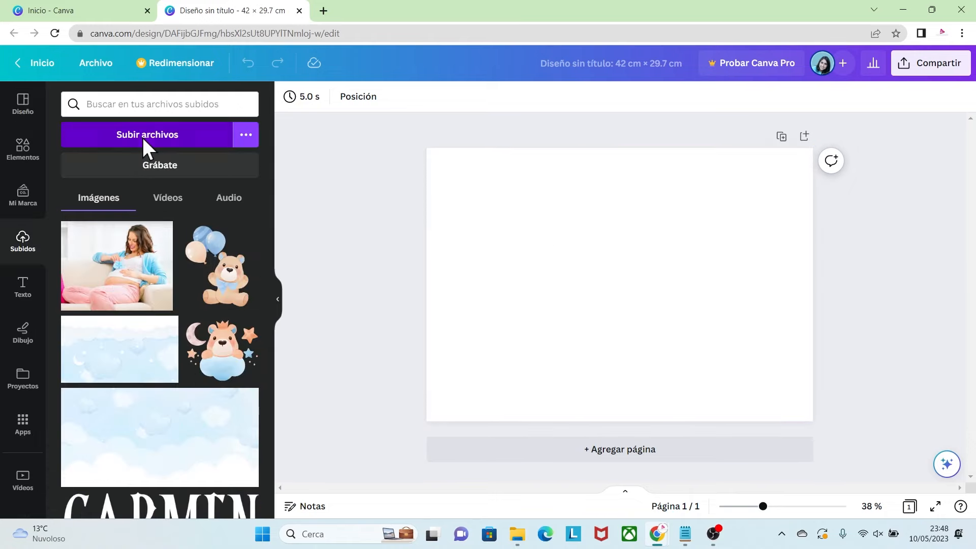
click(419, 229)
double_click(420, 229)
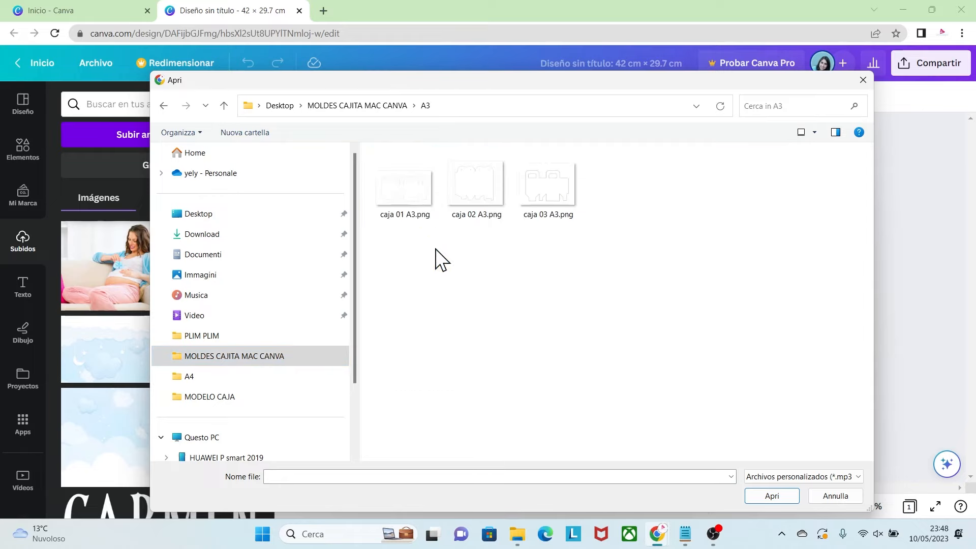
click(814, 134)
click(847, 109)
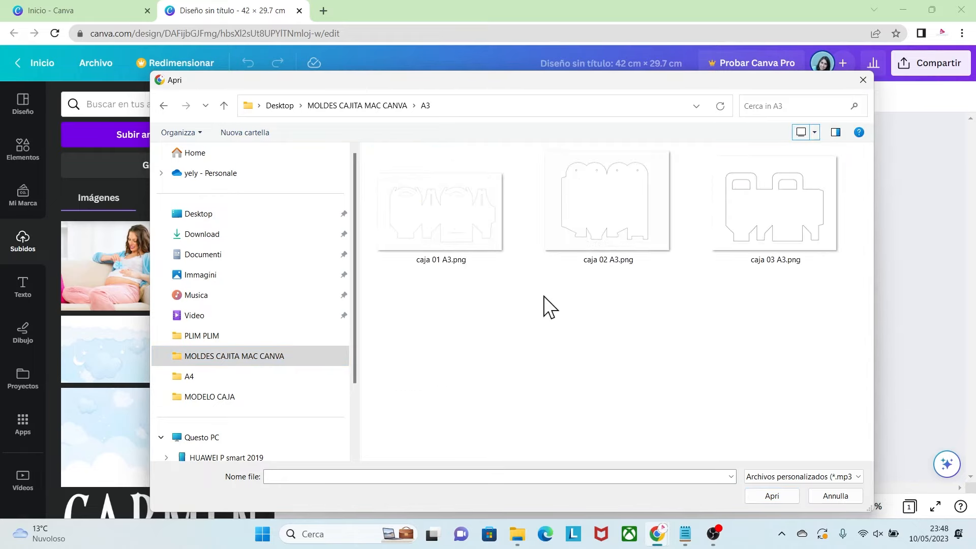
click(440, 209)
click(771, 496)
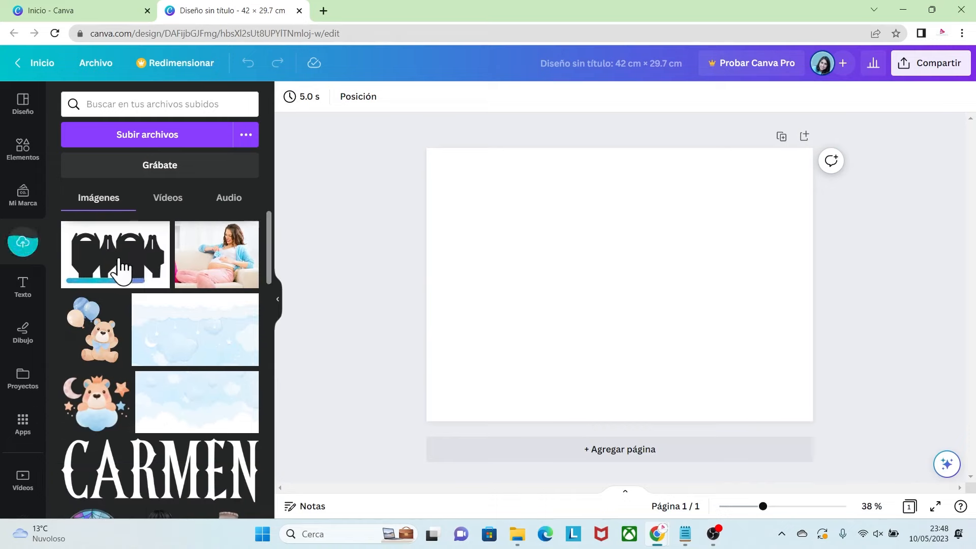
Step: Place the uploaded box template on the page and enlarge it until its outline spans nearly the full page width
click(112, 252)
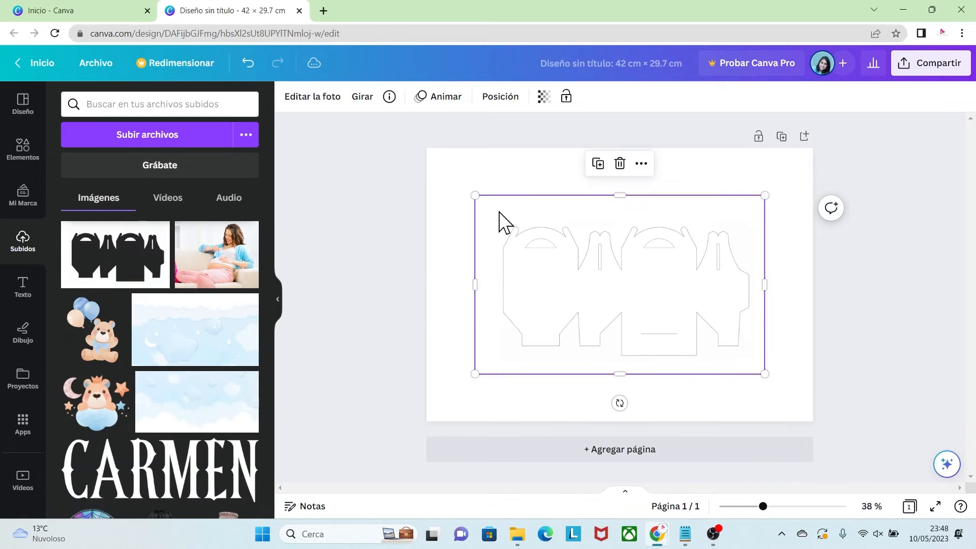
drag(478, 196, 388, 139)
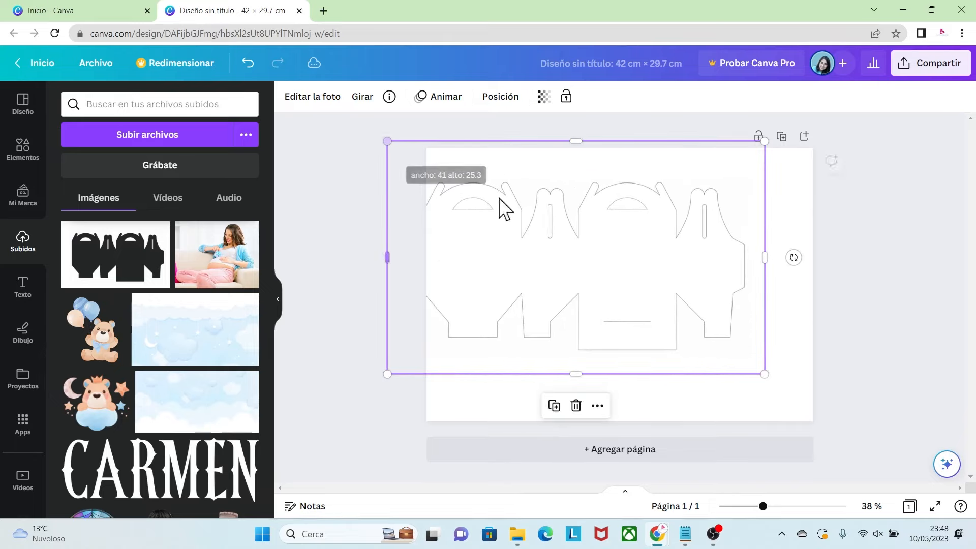
drag(764, 373, 834, 408)
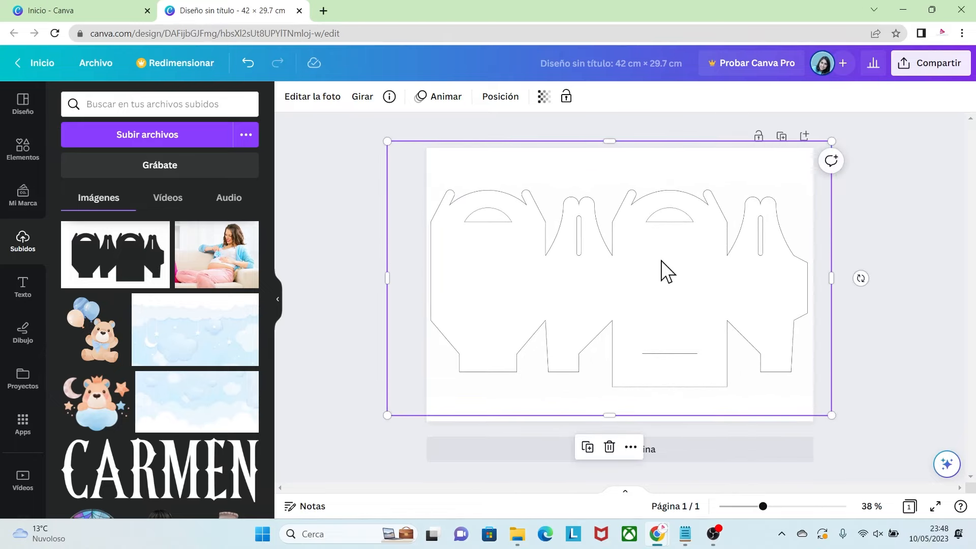
click(650, 223)
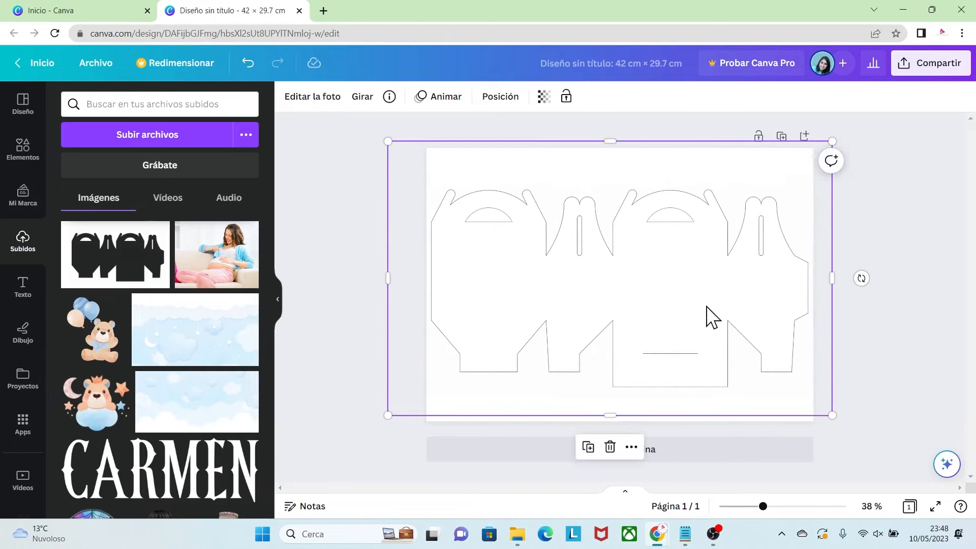
click(850, 345)
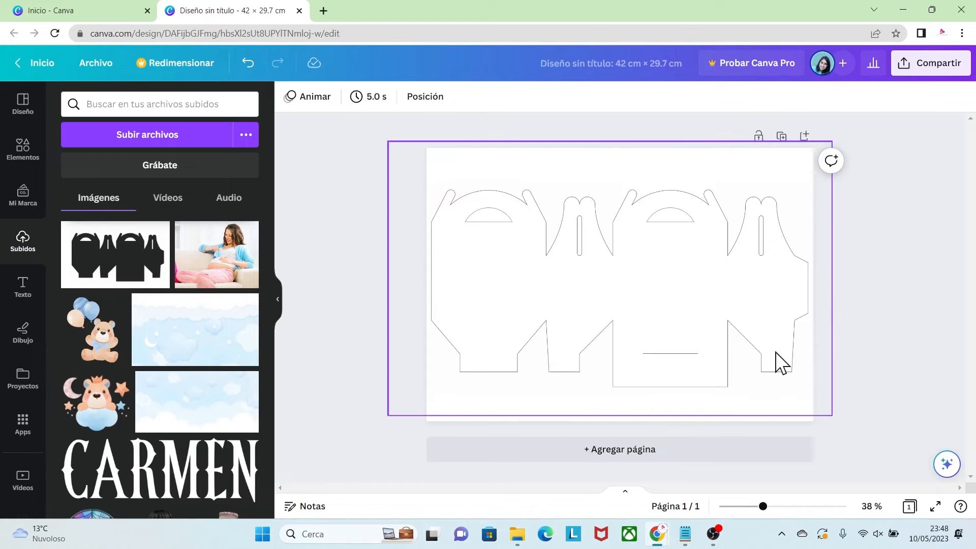
Step: Lock the box template image in its position on the page
click(633, 234)
right_click(631, 233)
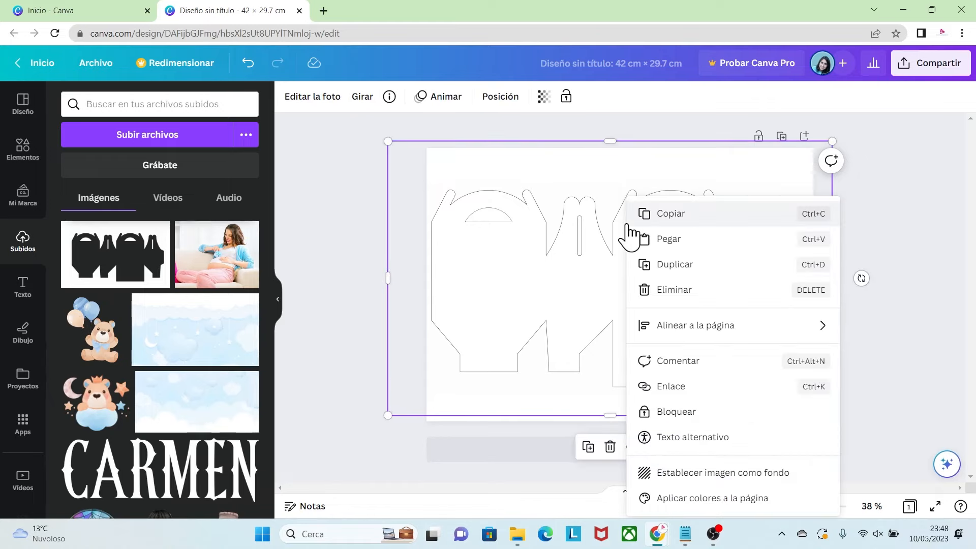
click(662, 409)
click(818, 356)
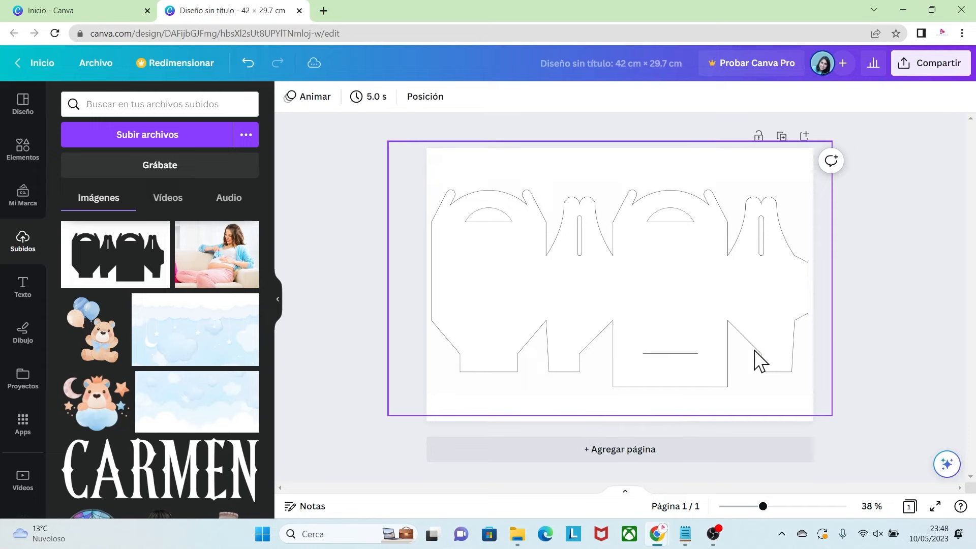
Step: Upload linea caja 01.png from the MOLDES CAJITA MAC CANVA folder and add it to the page
click(170, 138)
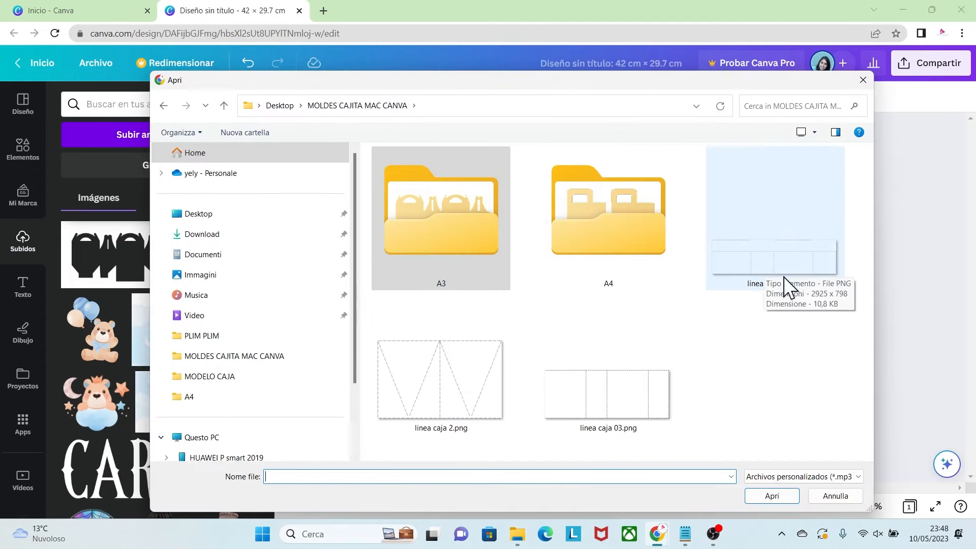
click(798, 255)
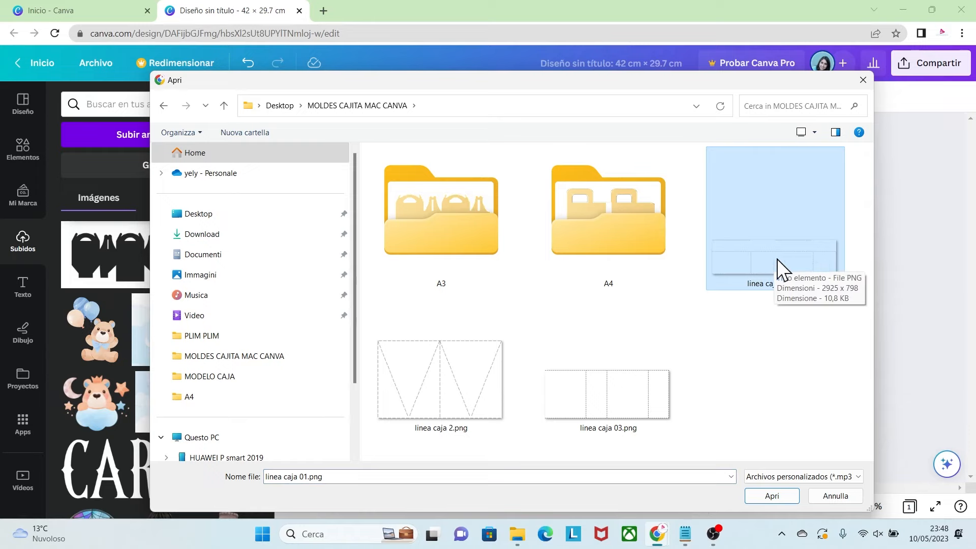
click(784, 493)
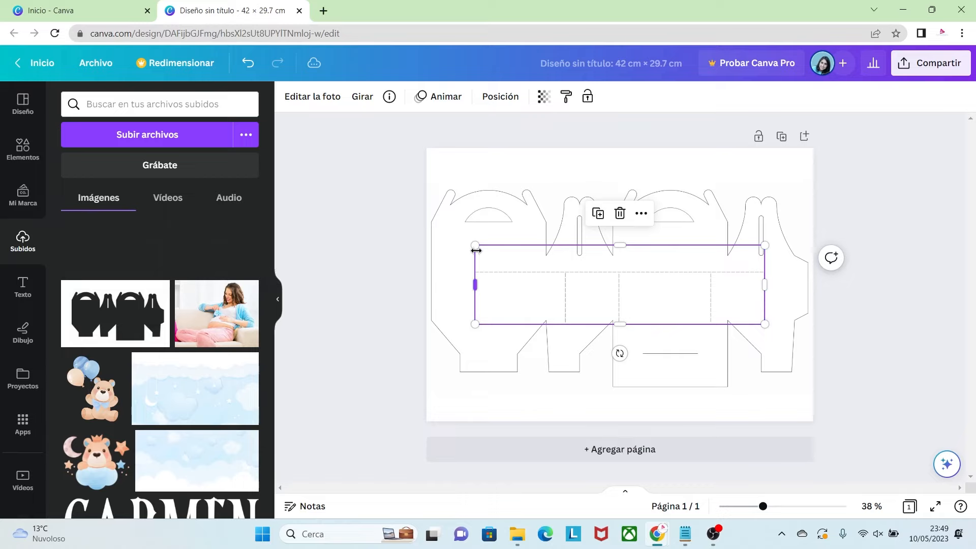
Step: Enlarge the dashed fold-line image and align it with the panel edges of the box outline
drag(474, 247, 431, 231)
drag(764, 233, 797, 222)
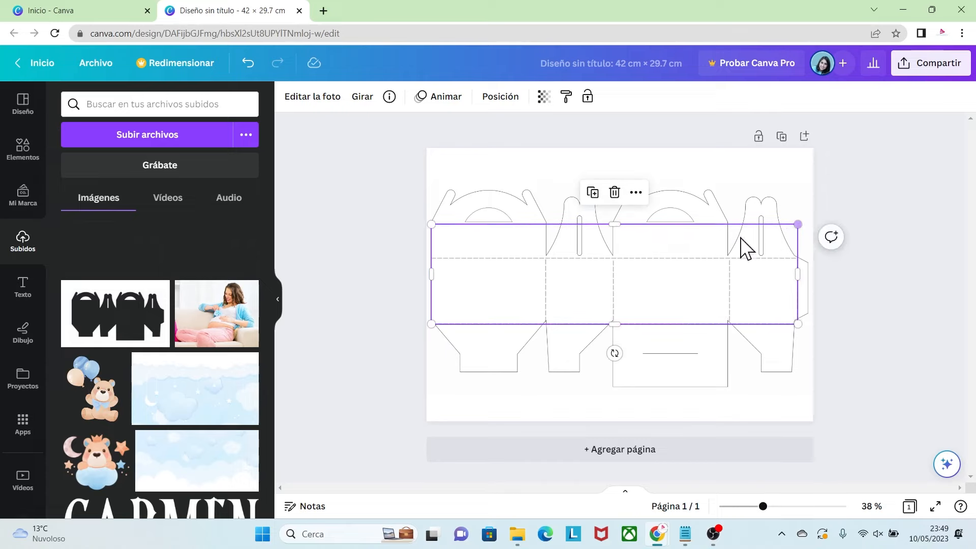
click(714, 299)
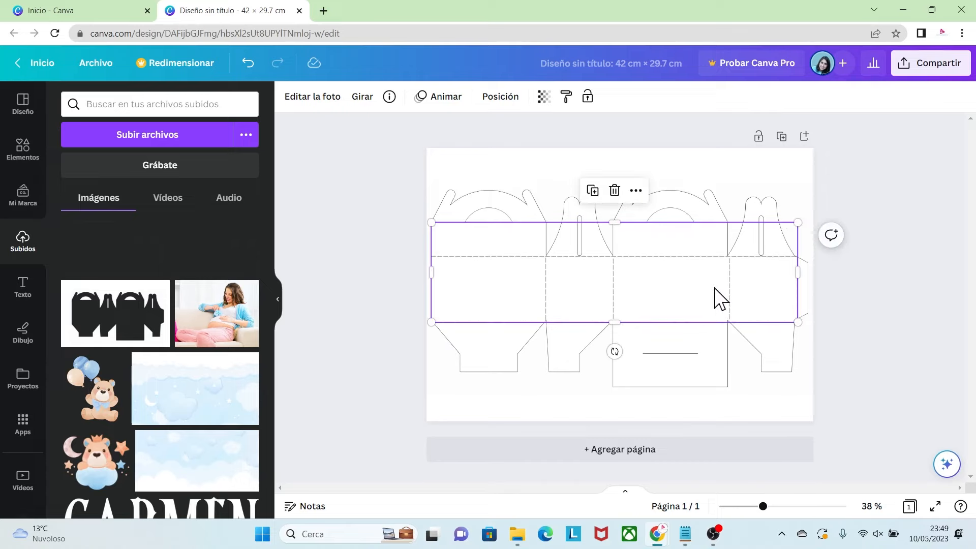
click(836, 292)
drag(763, 506, 780, 506)
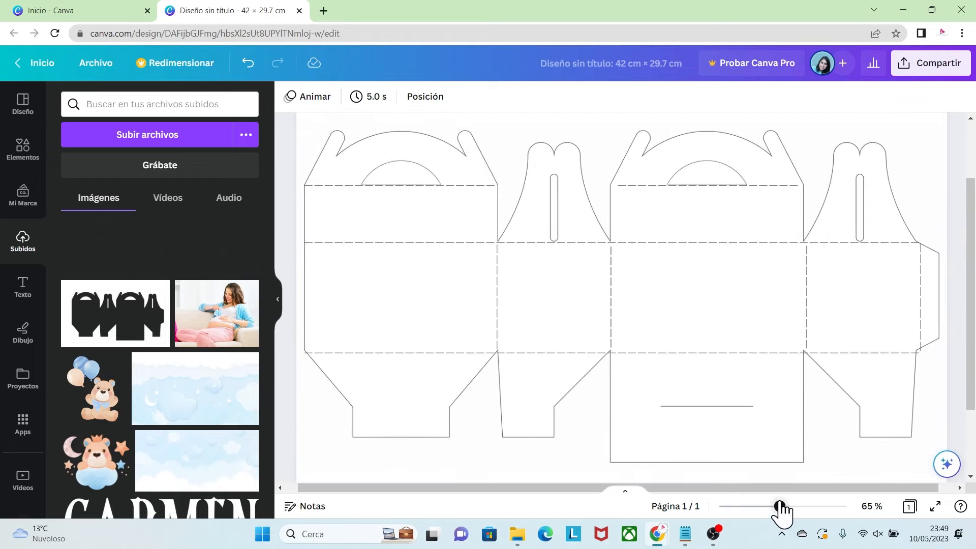
click(712, 251)
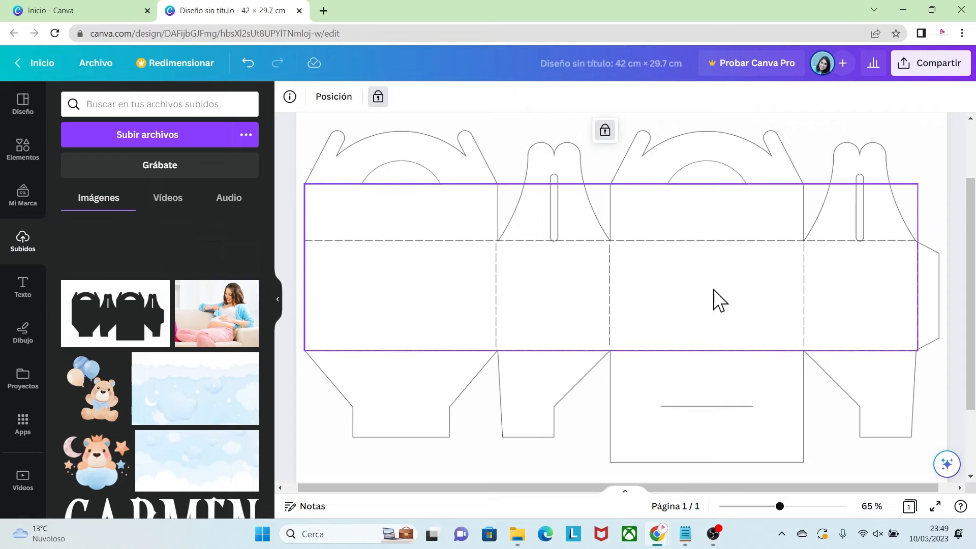
Step: Lock the aligned fold-line image over the box template
click(705, 237)
right_click(705, 237)
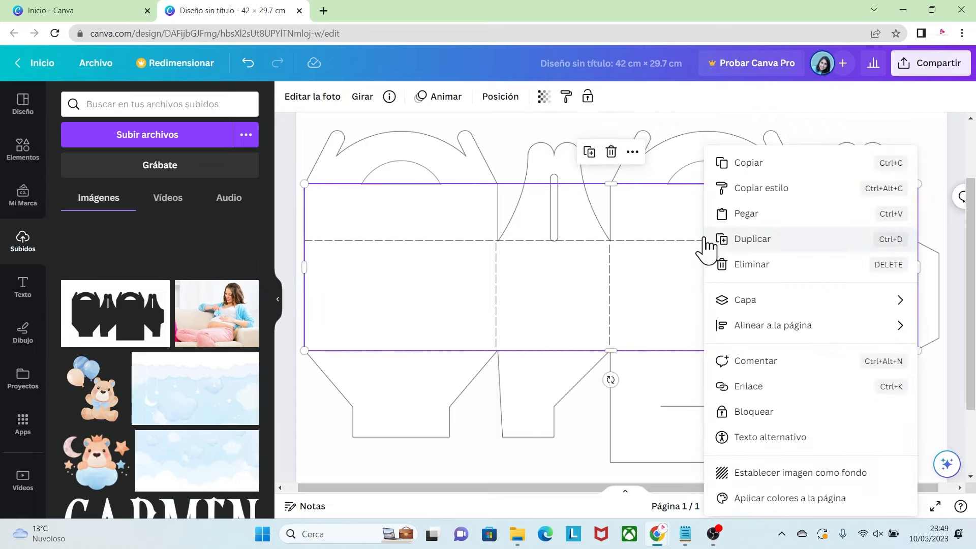
click(739, 411)
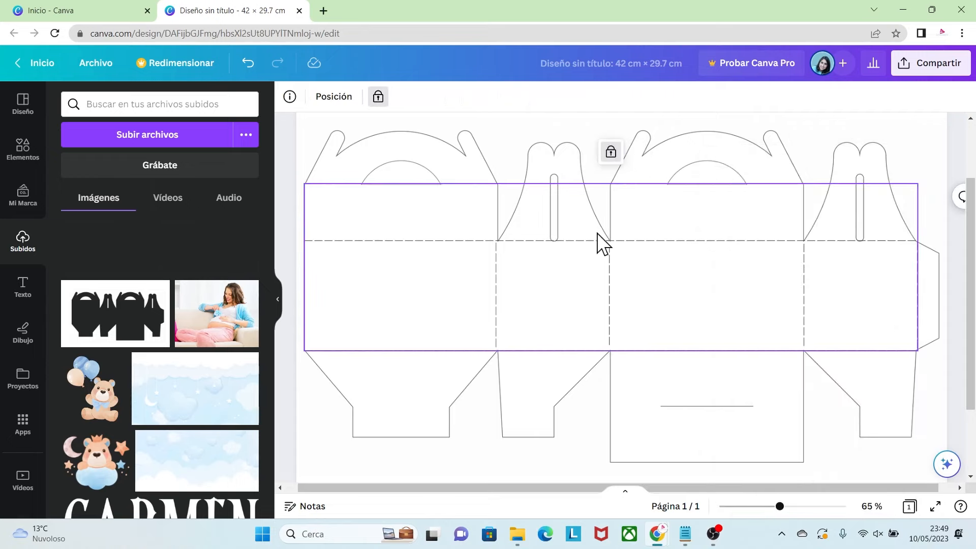
click(941, 419)
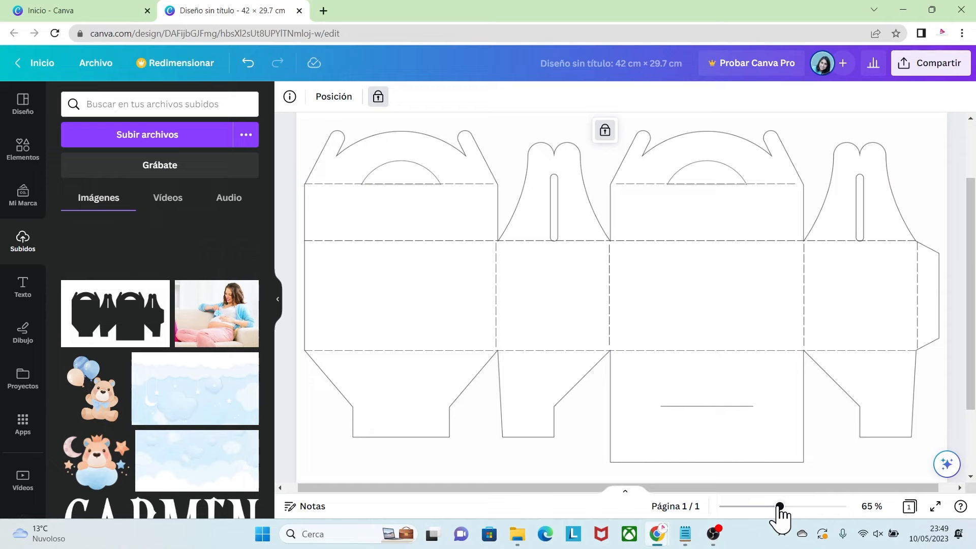
drag(778, 507, 774, 506)
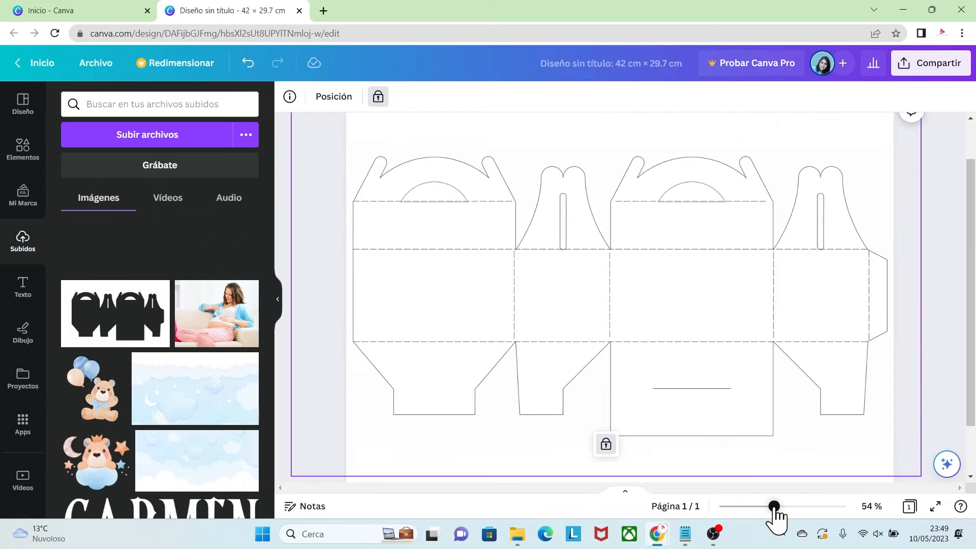
click(931, 347)
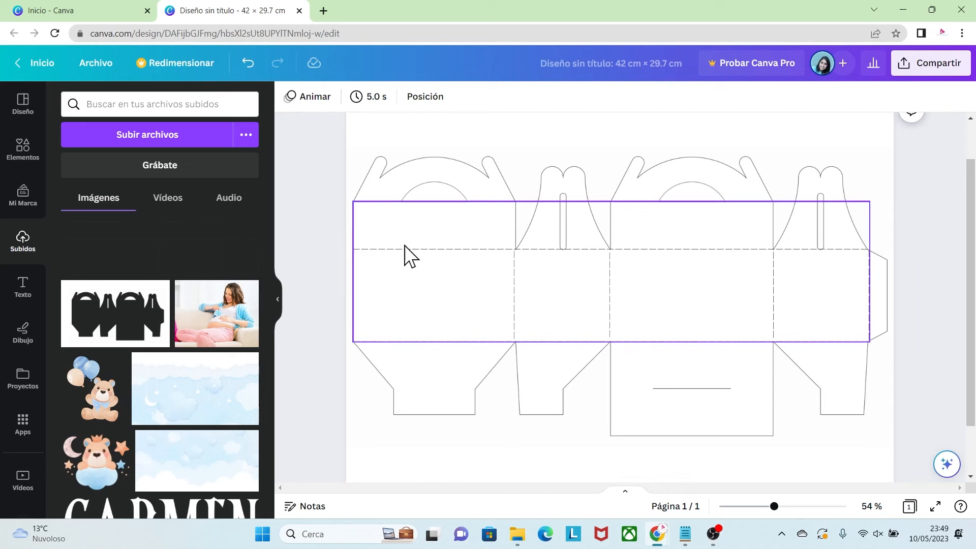
Step: Upload FONDO A3_Mesa de trabajo 1.png, place it on the page and enlarge it to span the full width of the box template
click(142, 138)
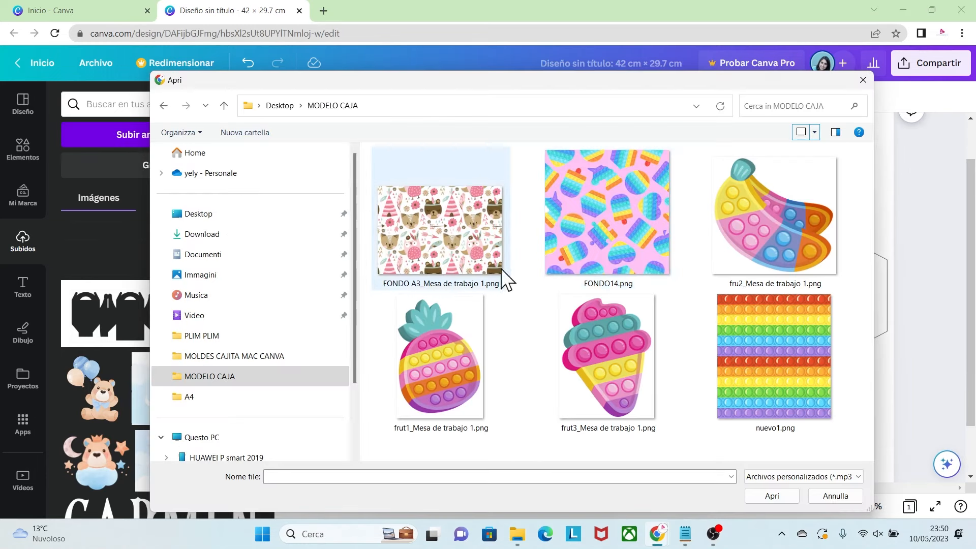
click(472, 256)
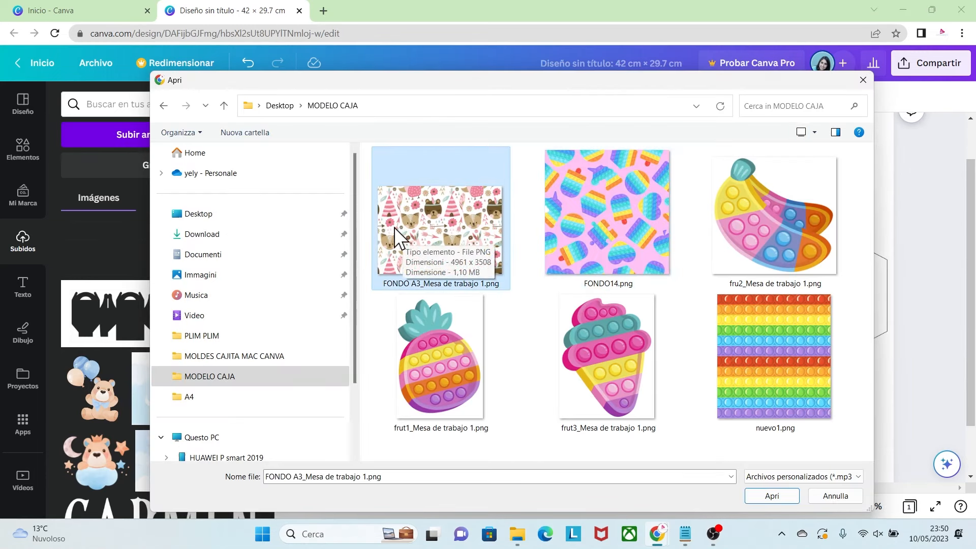
click(758, 495)
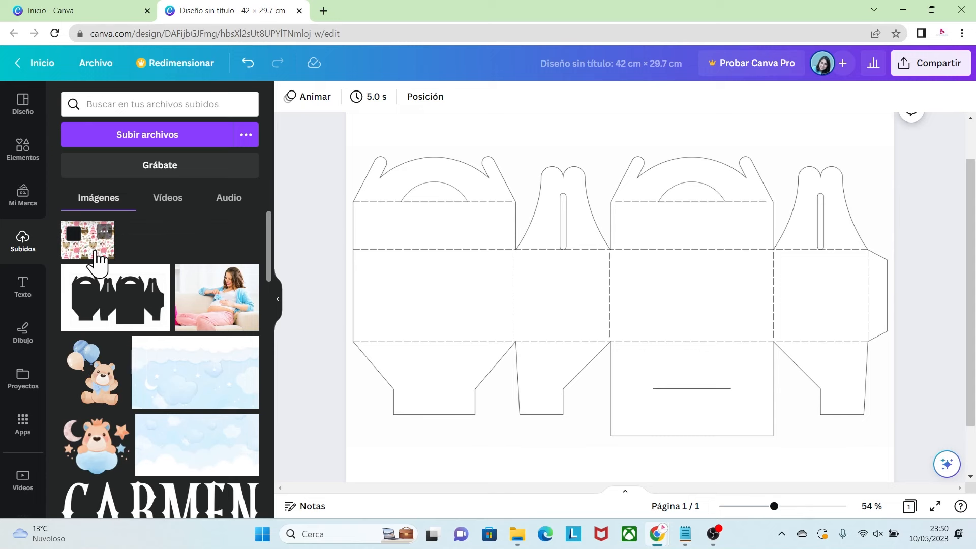
click(98, 241)
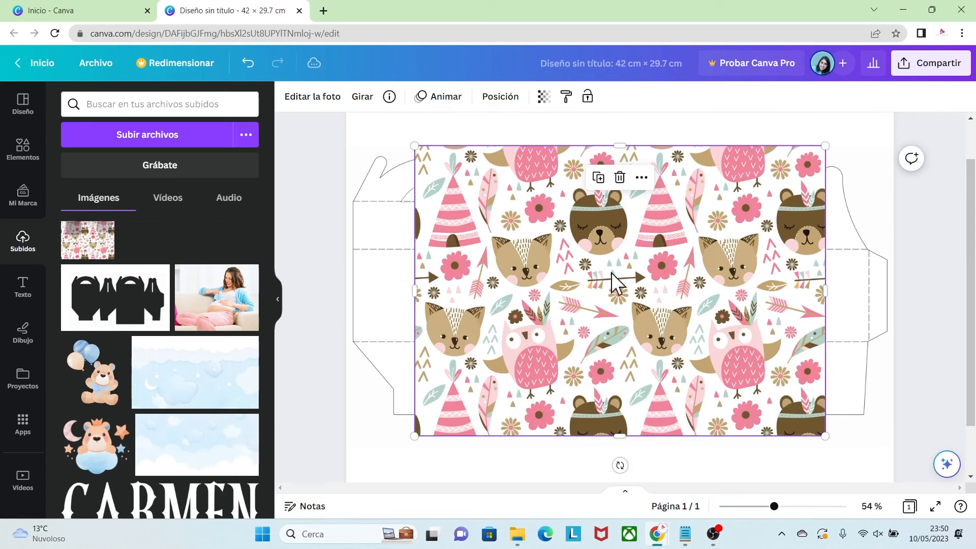
drag(592, 288, 525, 269)
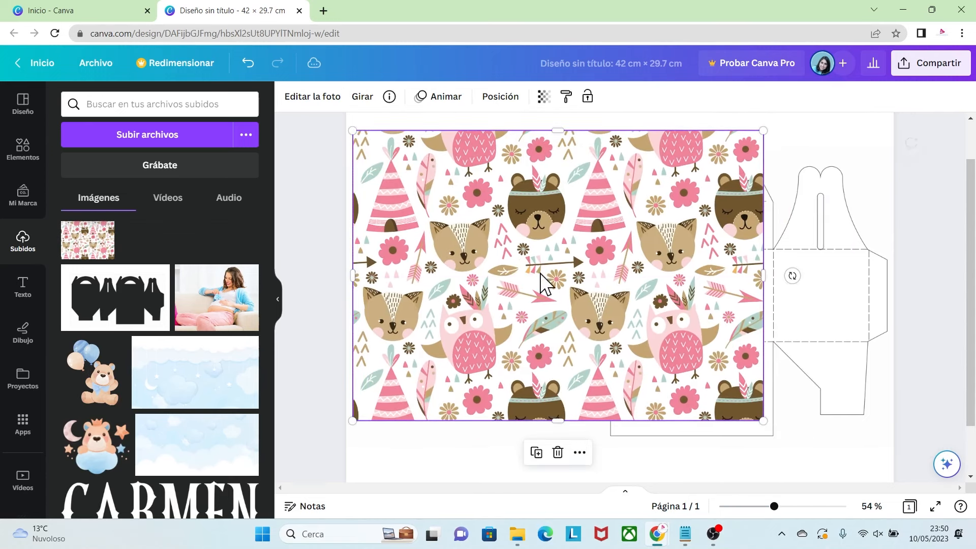
drag(764, 421, 927, 457)
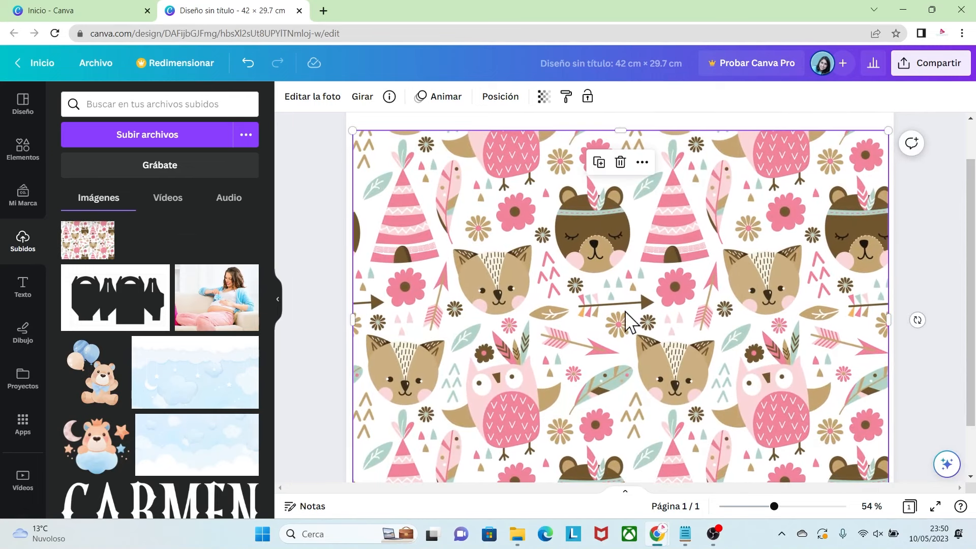
Step: Move the animal pattern's layer beneath the box template and fold lines, and shift the pattern upward to fill the lower flaps
right_click(661, 311)
mouse_move(663, 305)
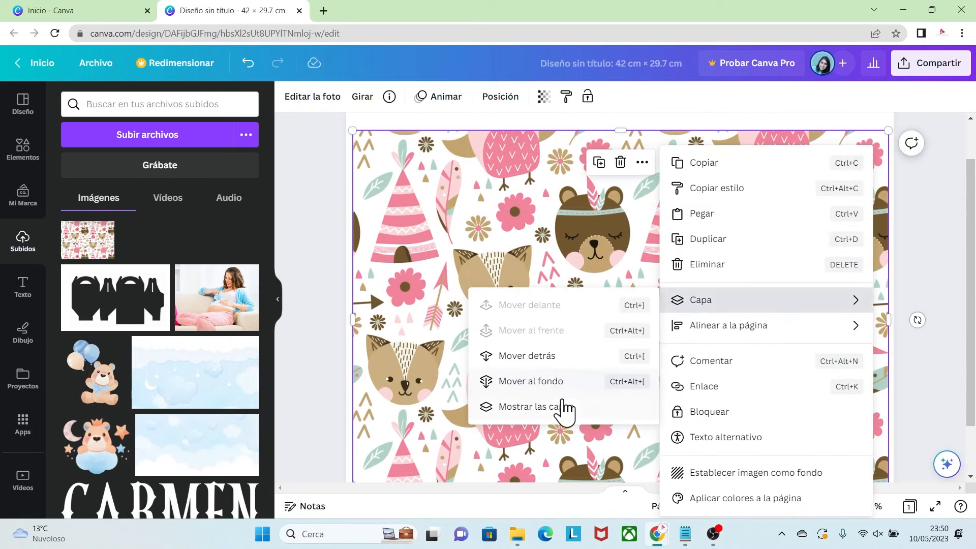
click(534, 407)
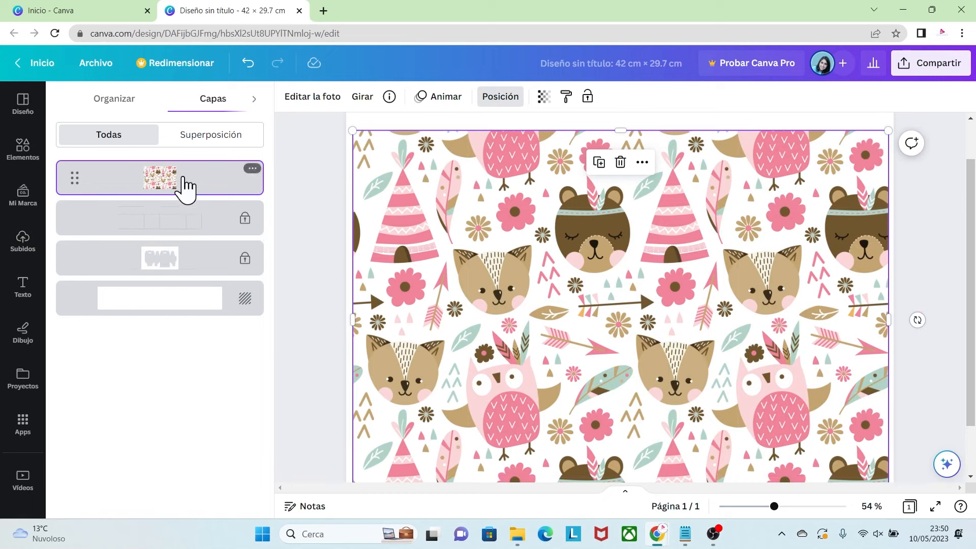
drag(189, 183, 190, 277)
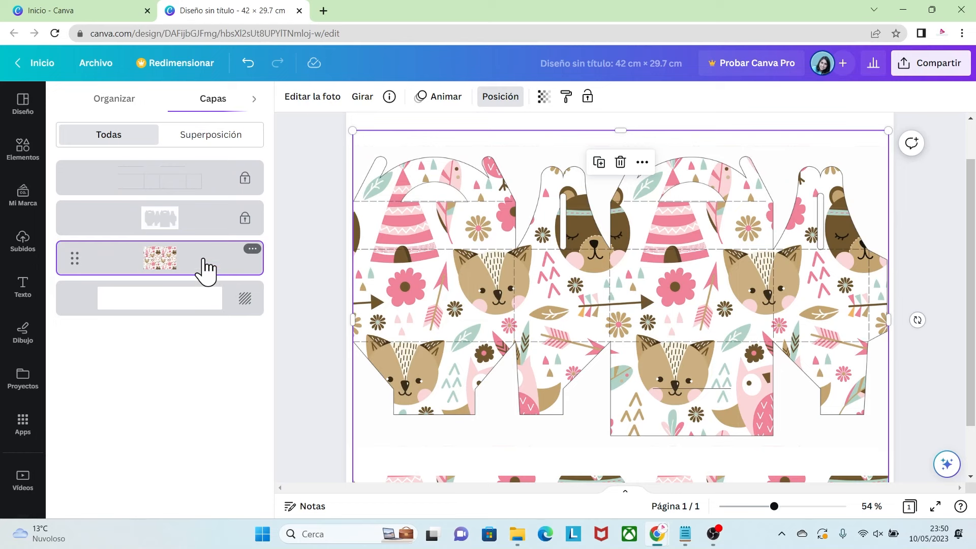
drag(675, 480, 673, 441)
click(929, 326)
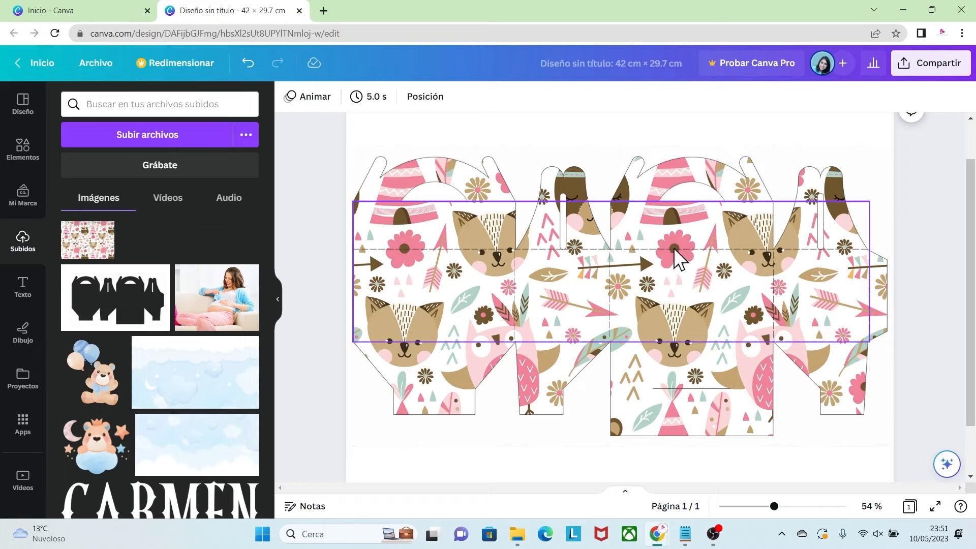
Step: Unlock the dashed fold-line image over the box template
click(673, 248)
click(609, 172)
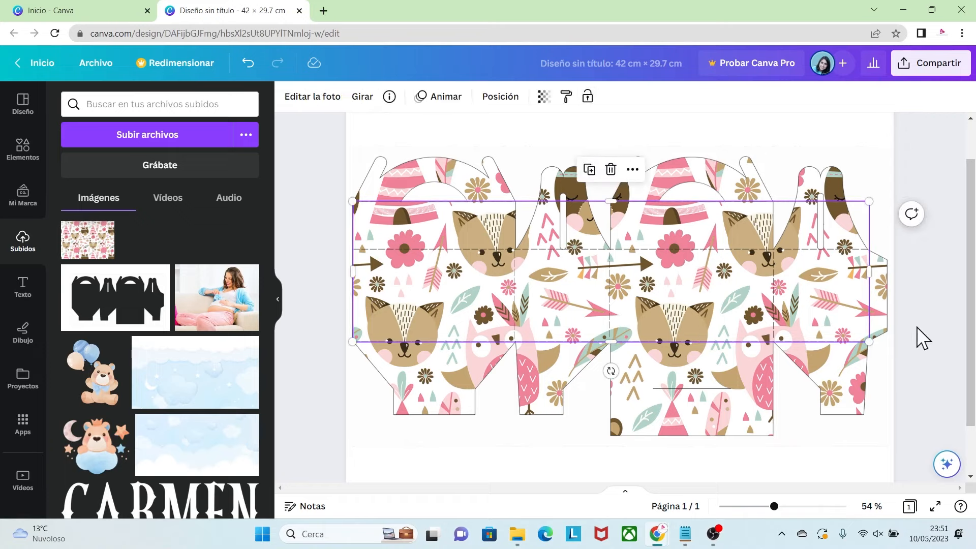
click(916, 327)
click(723, 250)
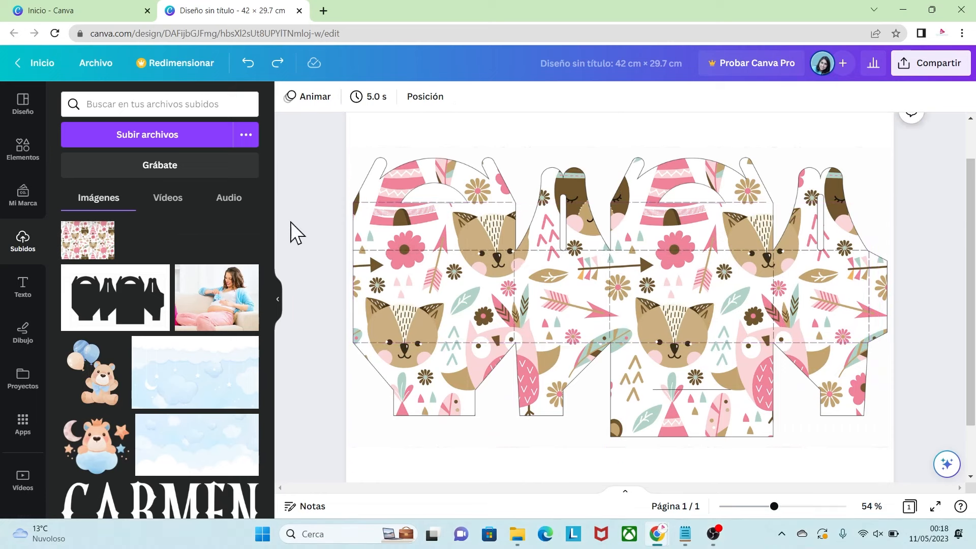
Step: Upload the floral pattern MUESTRA12.png and add it to the page
click(171, 139)
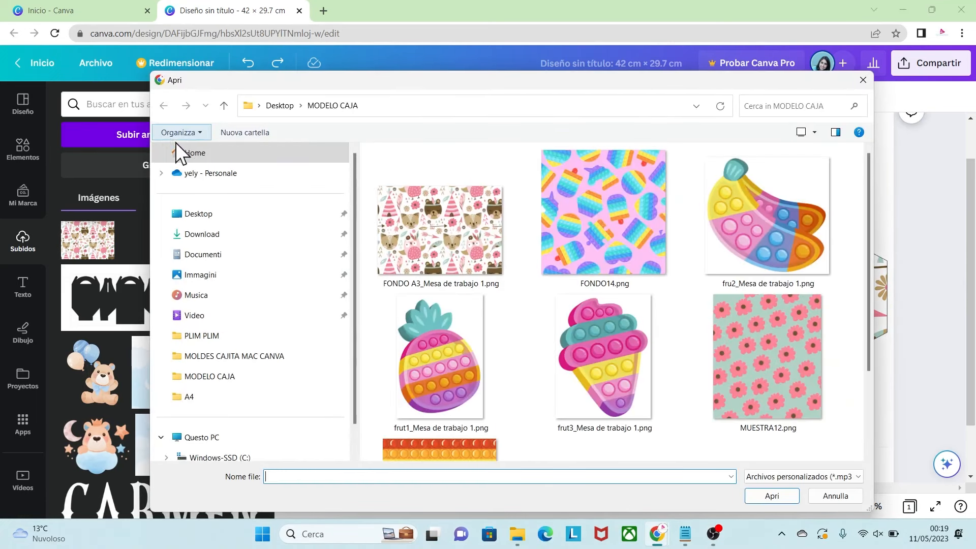
click(775, 404)
click(785, 498)
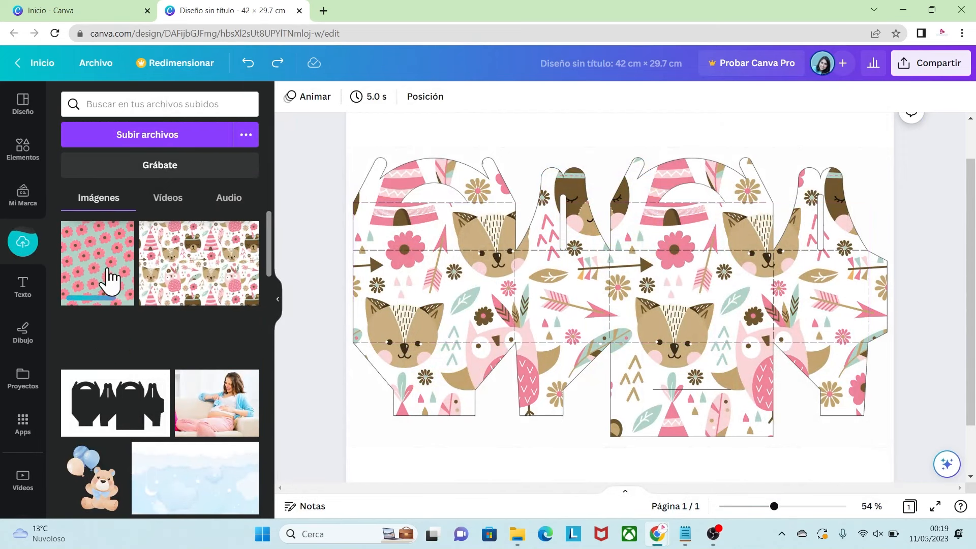
click(101, 264)
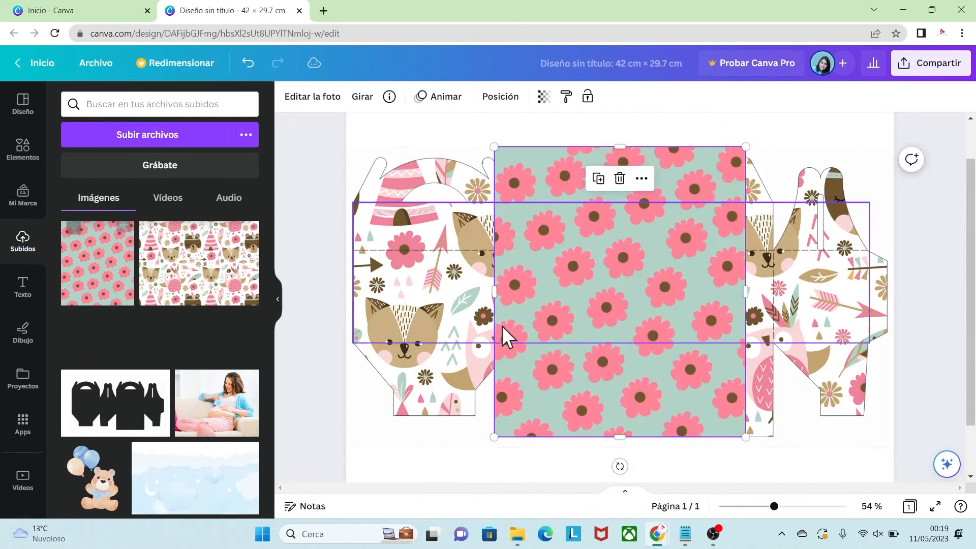
Step: Resize and crop the floral pattern to fill the first large box panel exactly between its fold lines
drag(650, 313, 563, 358)
drag(660, 481, 584, 393)
drag(498, 304, 442, 363)
drag(528, 451, 530, 402)
drag(438, 434, 464, 339)
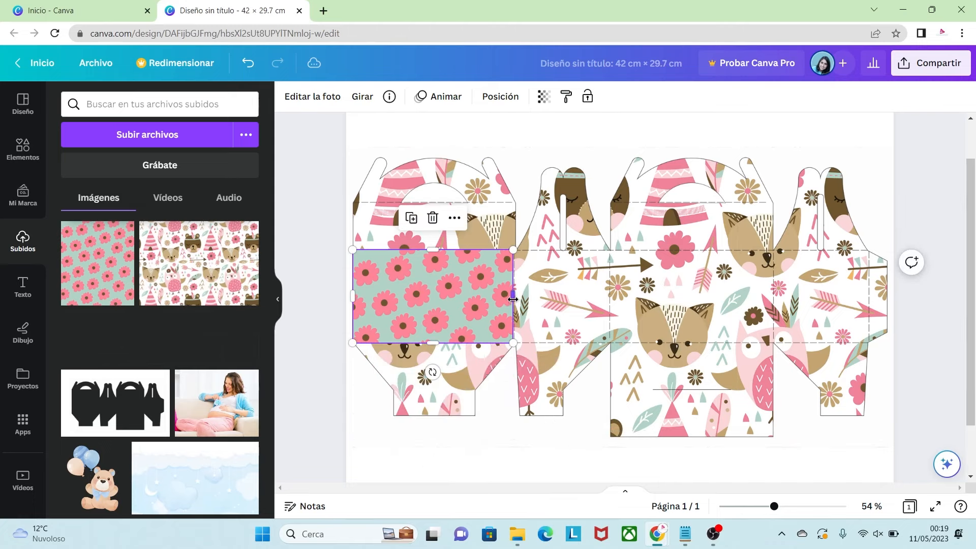
drag(513, 300, 513, 306)
Step: Duplicate the fitted floral pattern and align the copy with the second large box panel
click(430, 298)
key(ctrl+d)
drag(435, 306, 691, 301)
Step: Delete both floral pattern pieces from the large box panels
click(438, 302)
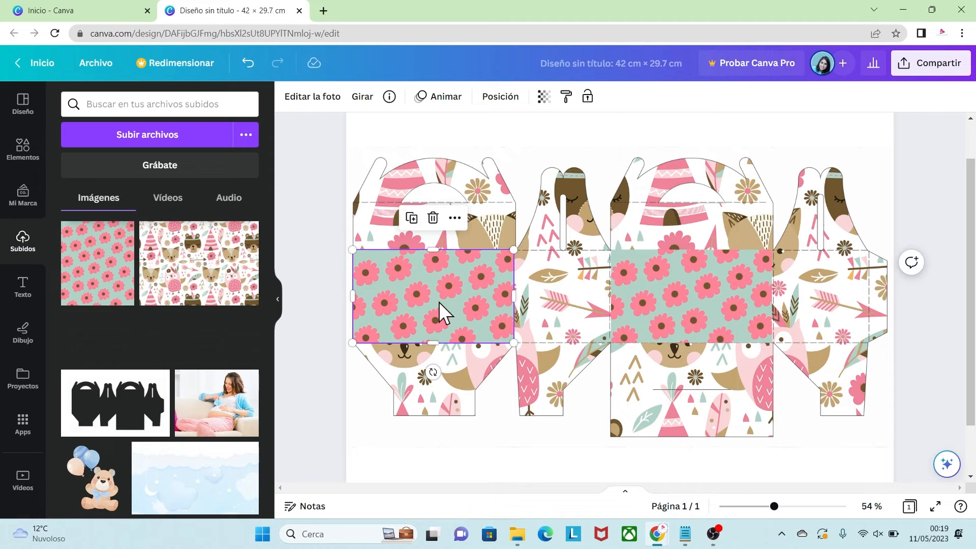
key(Delete)
click(648, 296)
key(Delete)
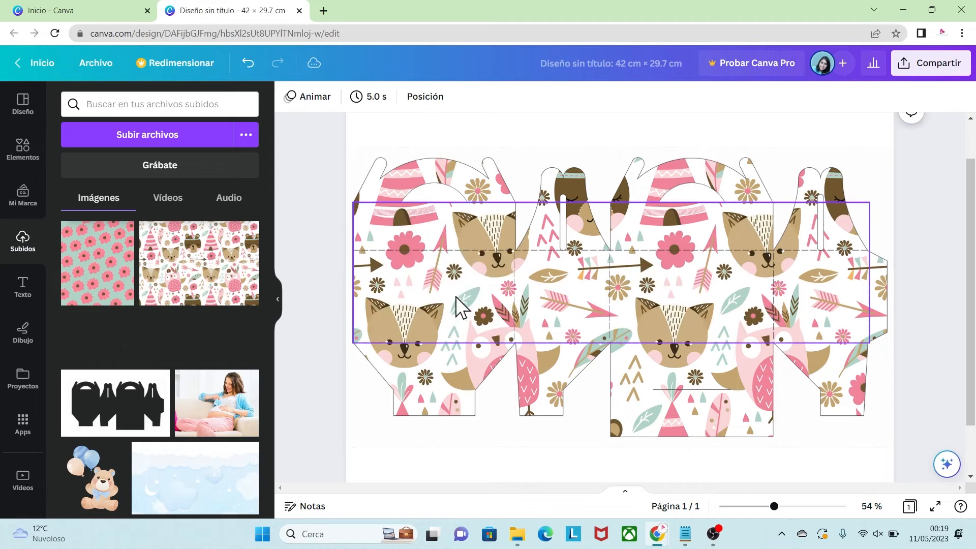
Step: Add a rectangle shape and size it as a brown block covering the first large box panel between the fold lines
click(30, 150)
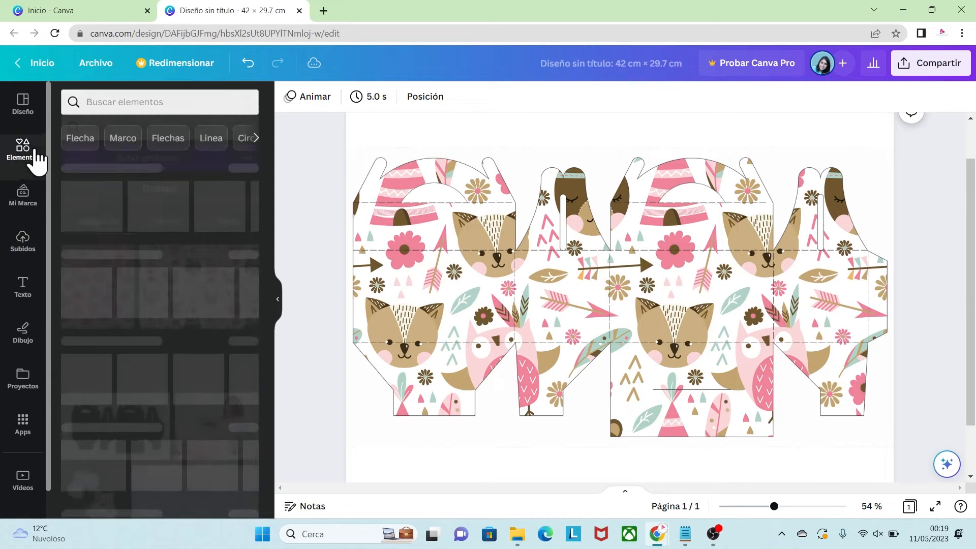
click(103, 106)
click(104, 108)
text(RECTA)
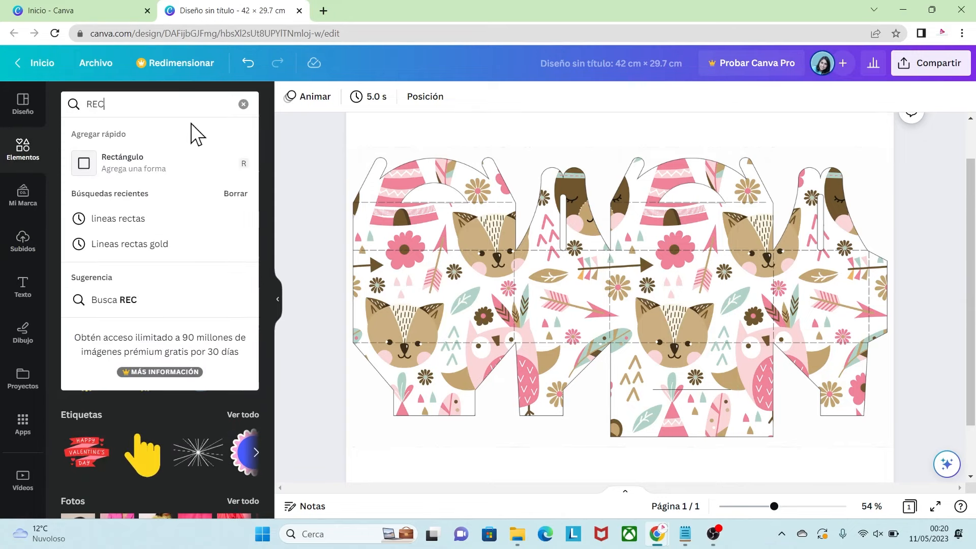
click(124, 167)
drag(592, 272, 376, 279)
drag(468, 364, 527, 333)
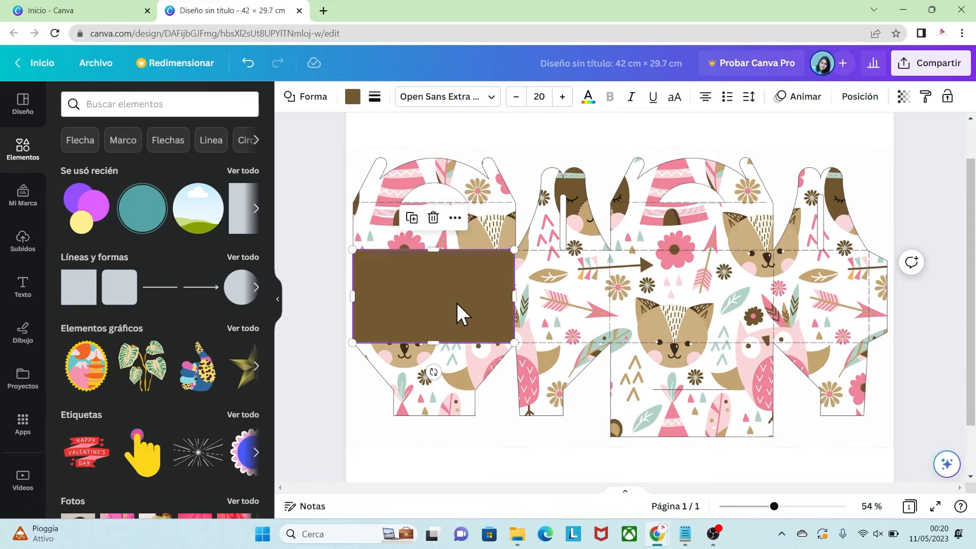
Step: Delete the brown rectangle from the first large box panel
click(479, 420)
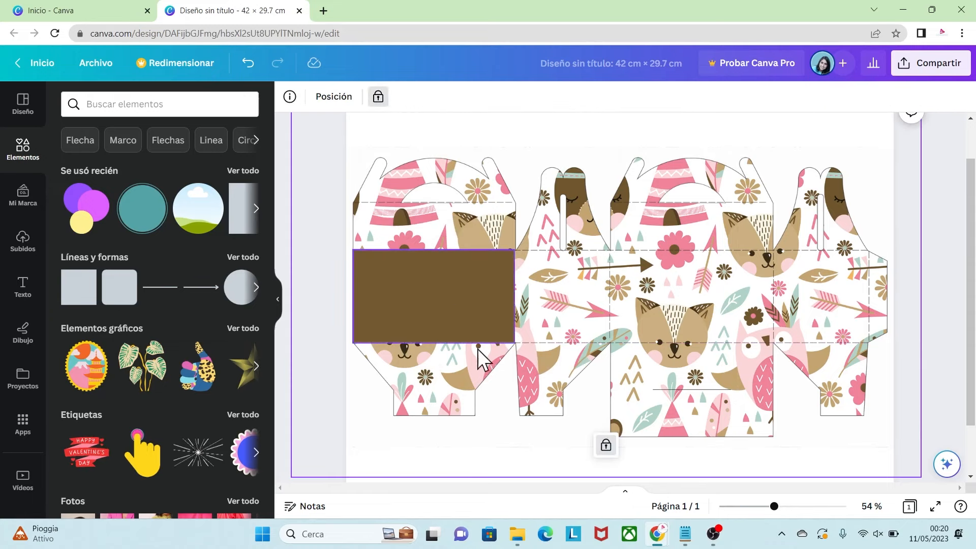
click(483, 322)
key(Delete)
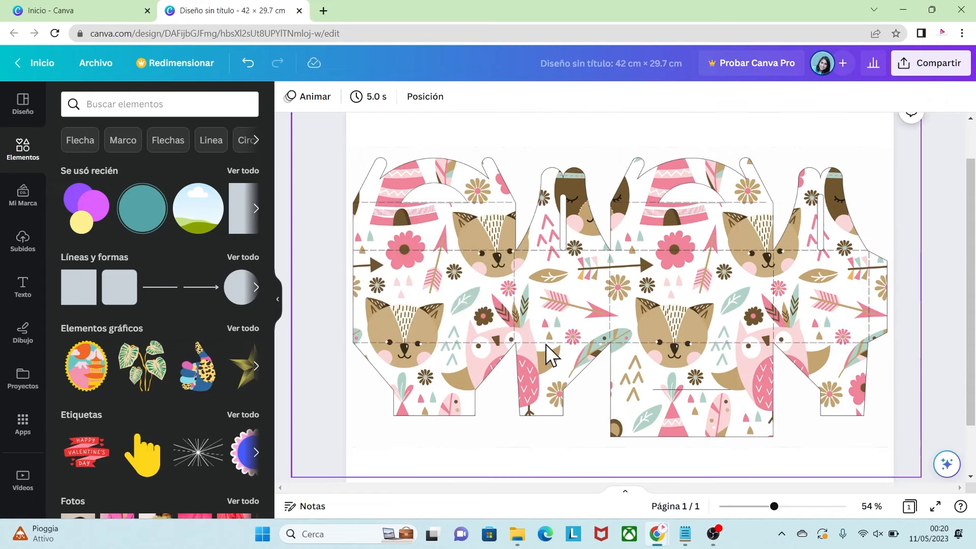
click(545, 342)
key(Delete)
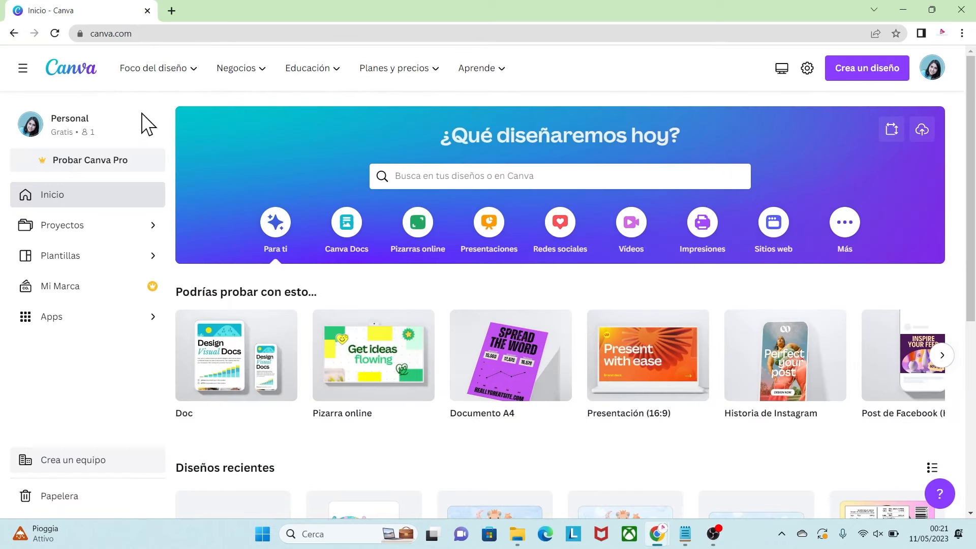
Step: Create a new A4 document and place the uploaded box template CAJA 01 A4.png on its page
click(868, 77)
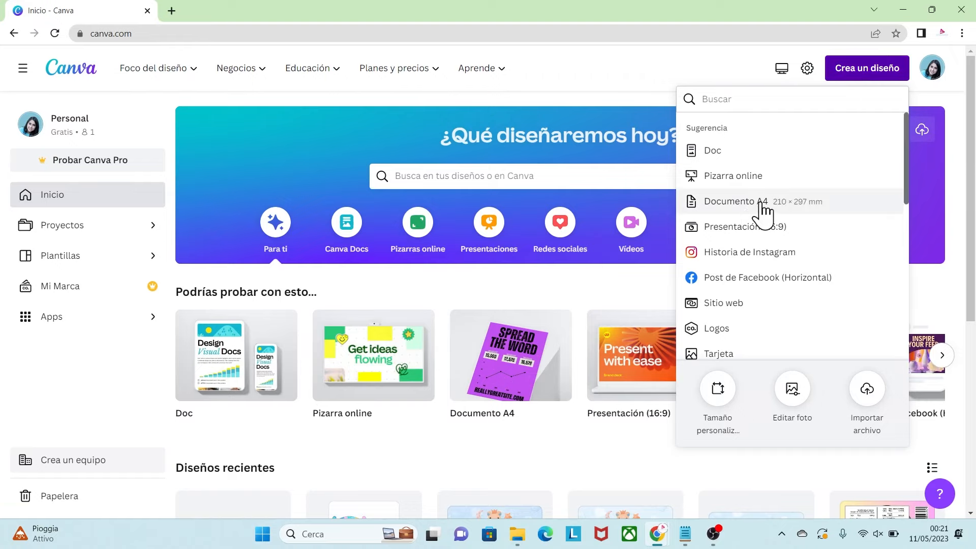
click(745, 208)
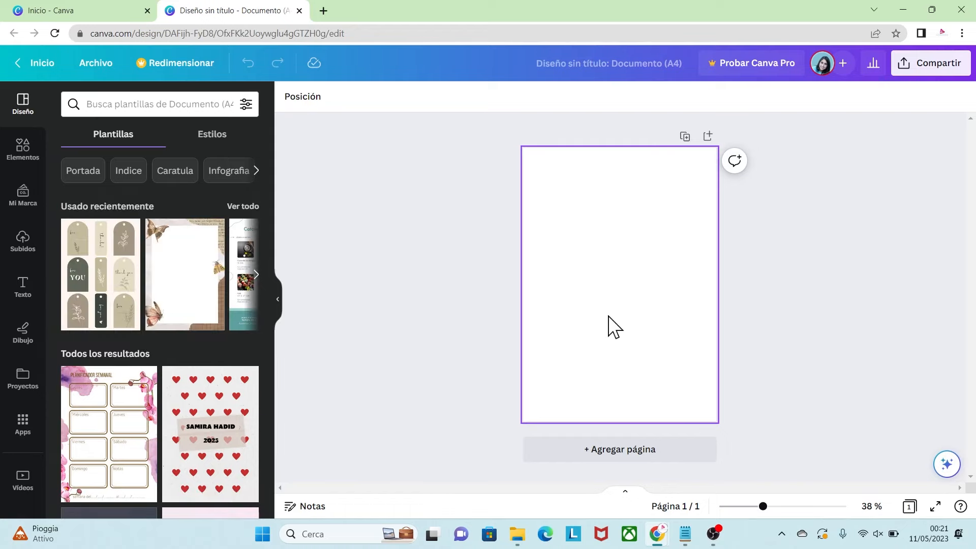
click(23, 243)
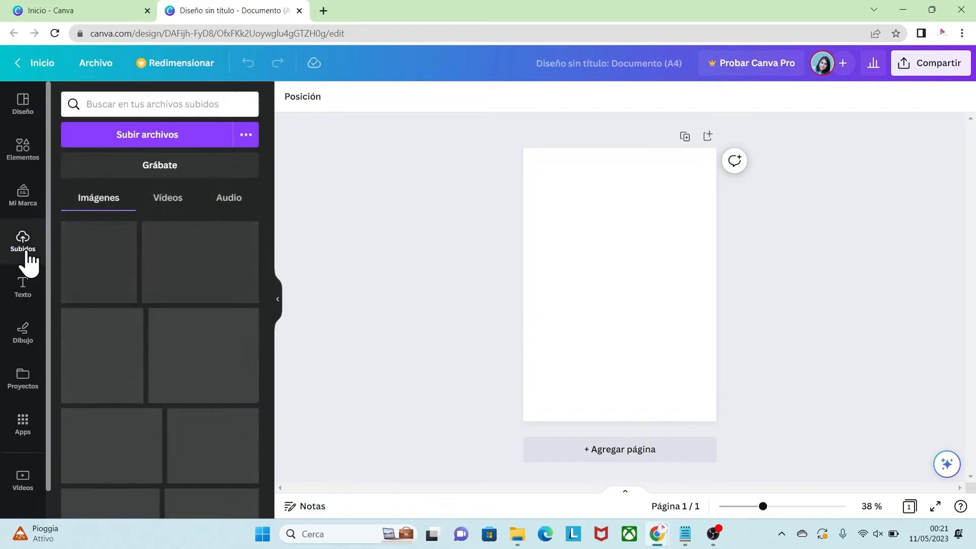
click(147, 134)
click(460, 261)
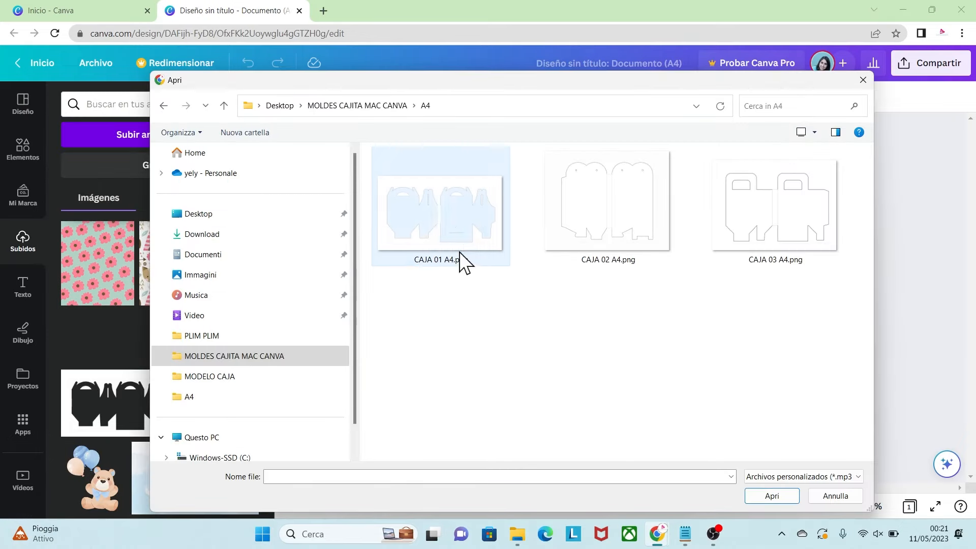
click(781, 498)
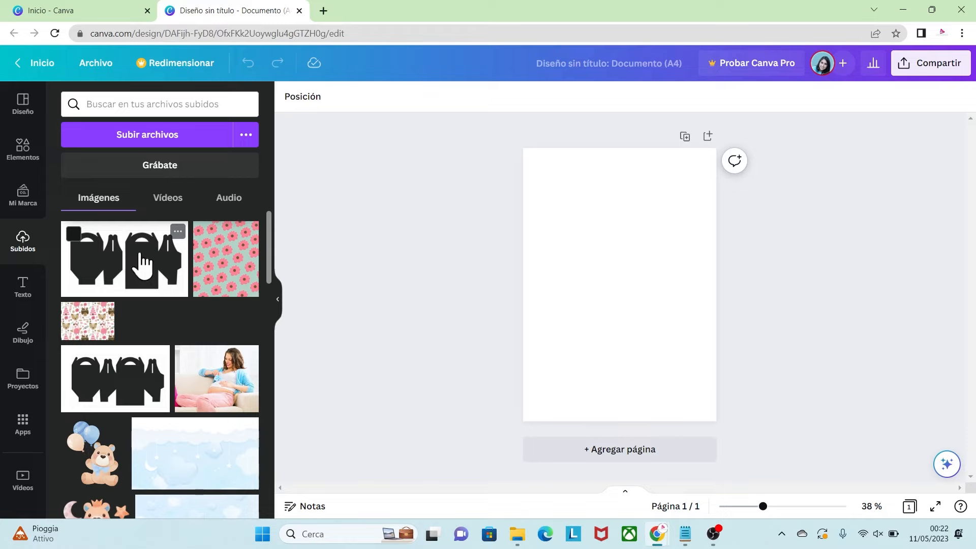
click(143, 260)
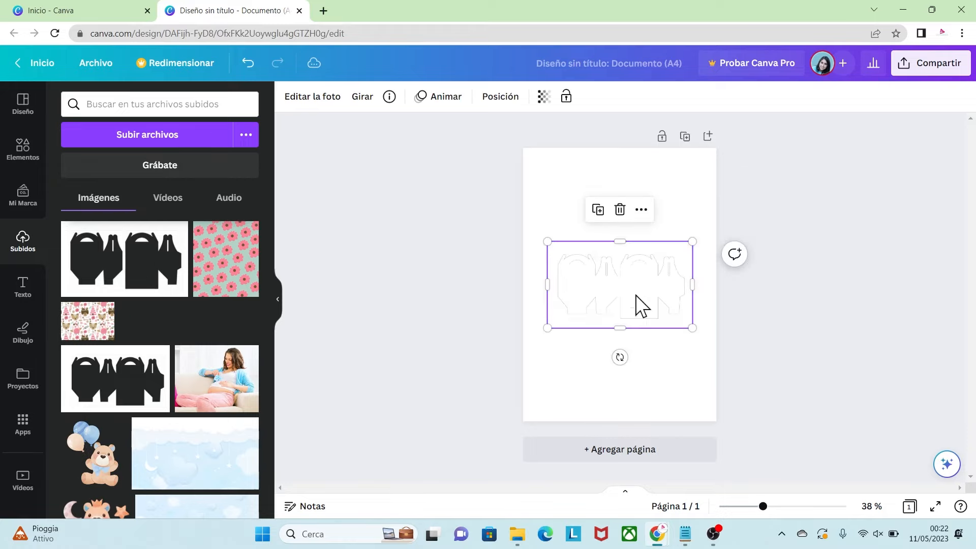
Step: Enlarge the box template beyond the A4 page and position it so its first half, with the joining tab, fits on the sheet
drag(692, 327, 845, 418)
drag(847, 242, 919, 198)
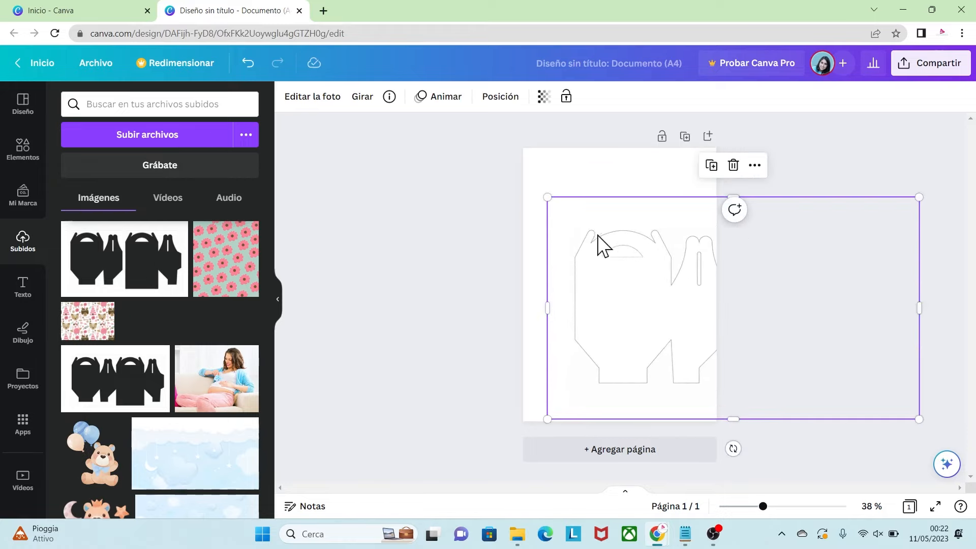
drag(549, 197, 465, 148)
drag(608, 239, 632, 239)
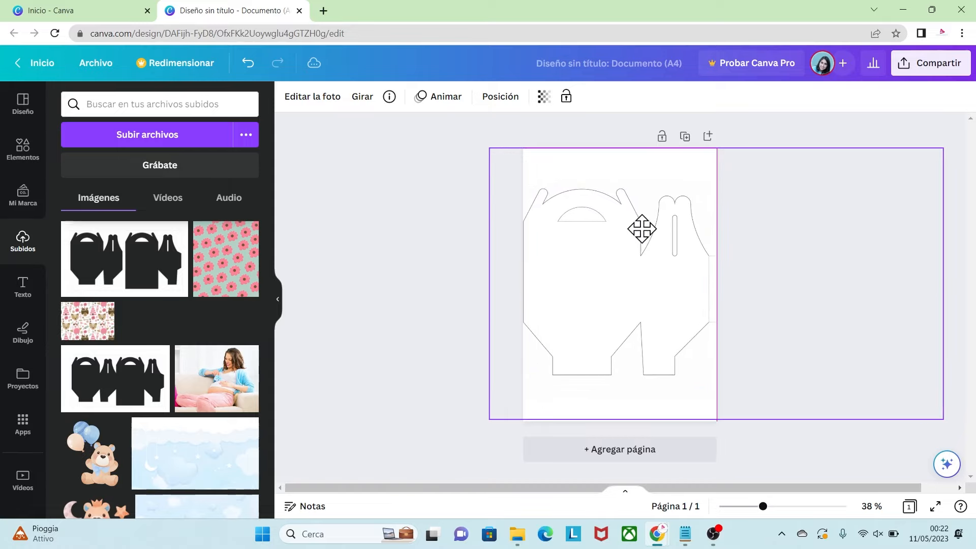
drag(941, 418, 906, 398)
mouse_move(639, 309)
mouse_down()
mouse_move(649, 311)
mouse_move(468, 305)
mouse_move(649, 312)
mouse_move(650, 320)
mouse_up()
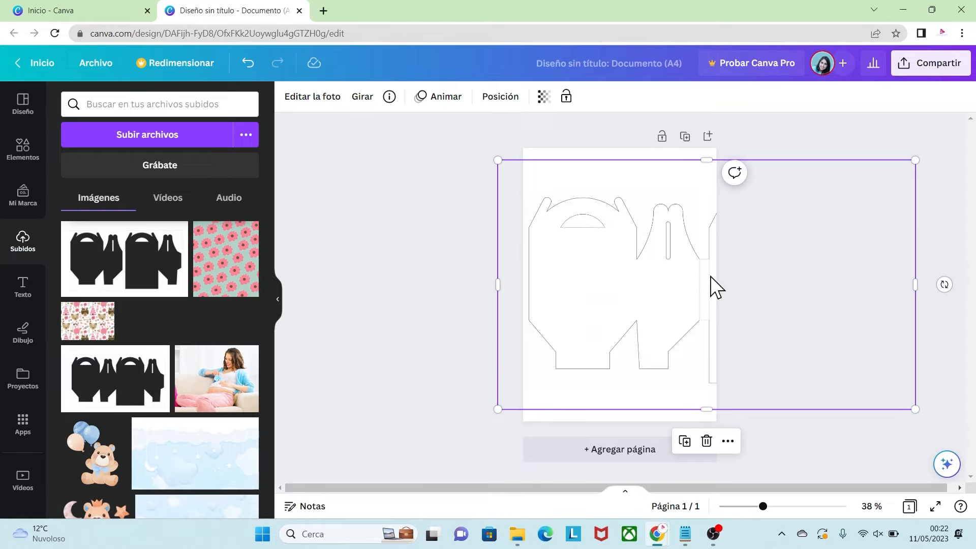
click(786, 506)
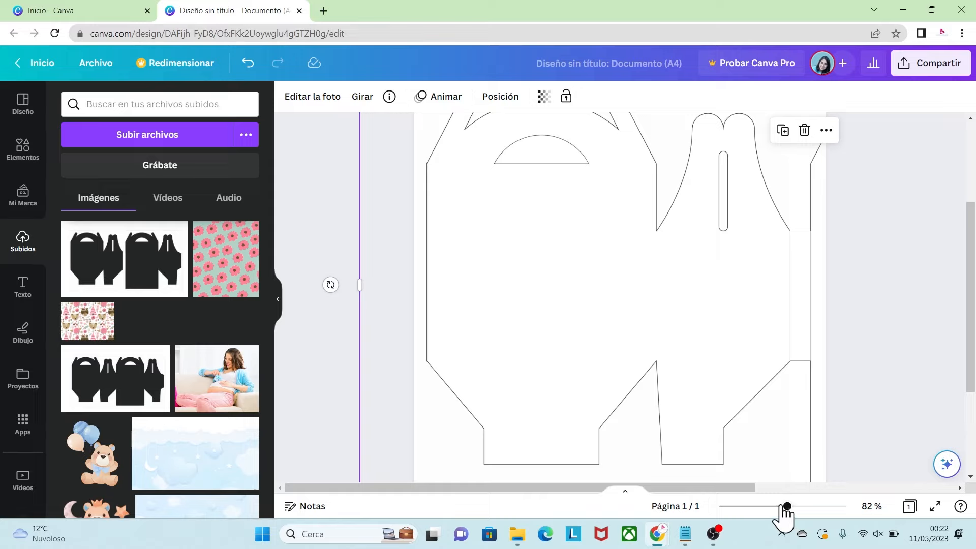
drag(787, 506, 762, 506)
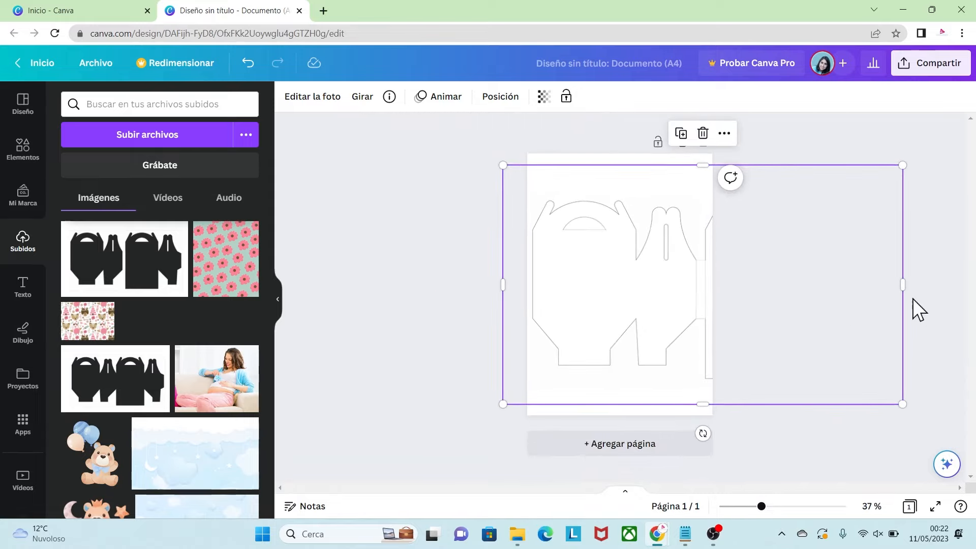
Step: Crop the enlarged box template just past the joining tab so it ends within the A4 page, and lock it
drag(903, 288, 705, 308)
click(759, 343)
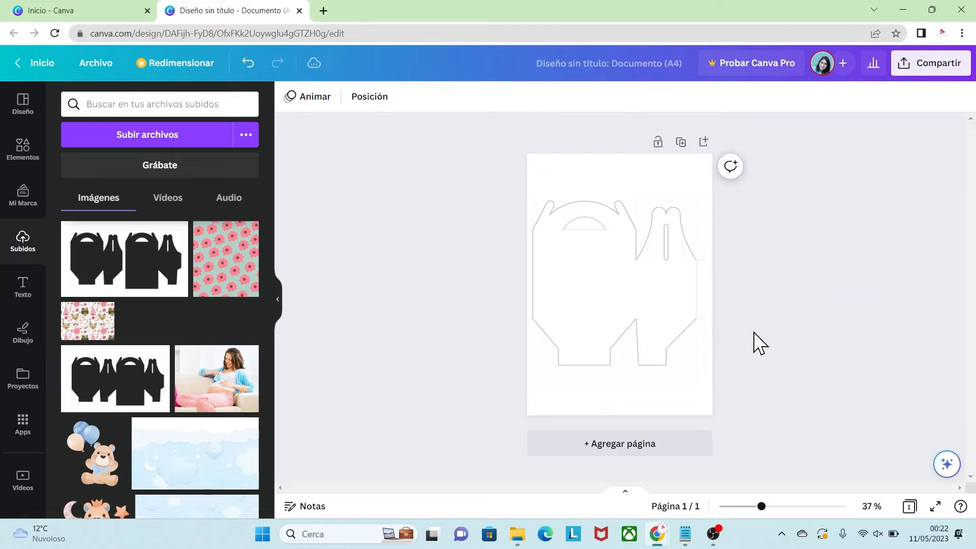
drag(761, 506, 776, 506)
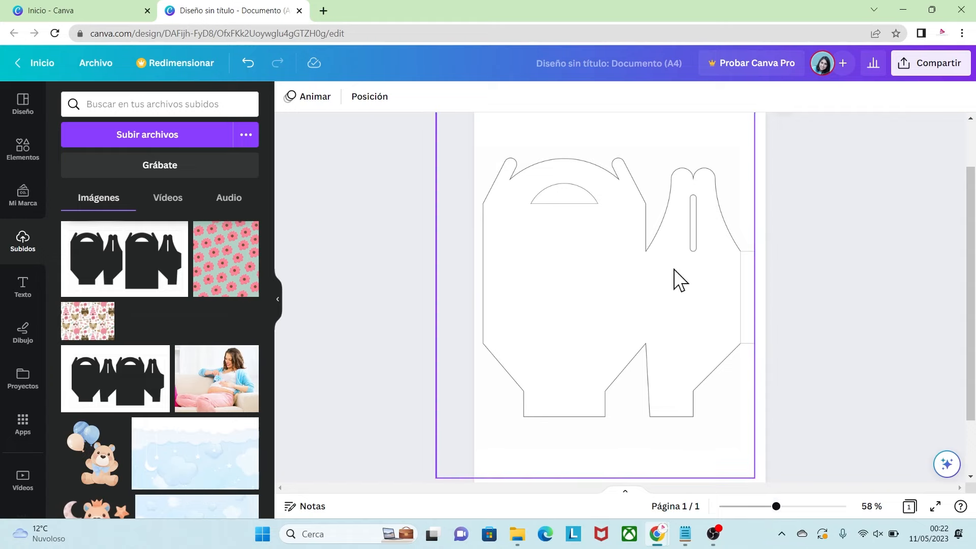
click(681, 254)
right_click(678, 246)
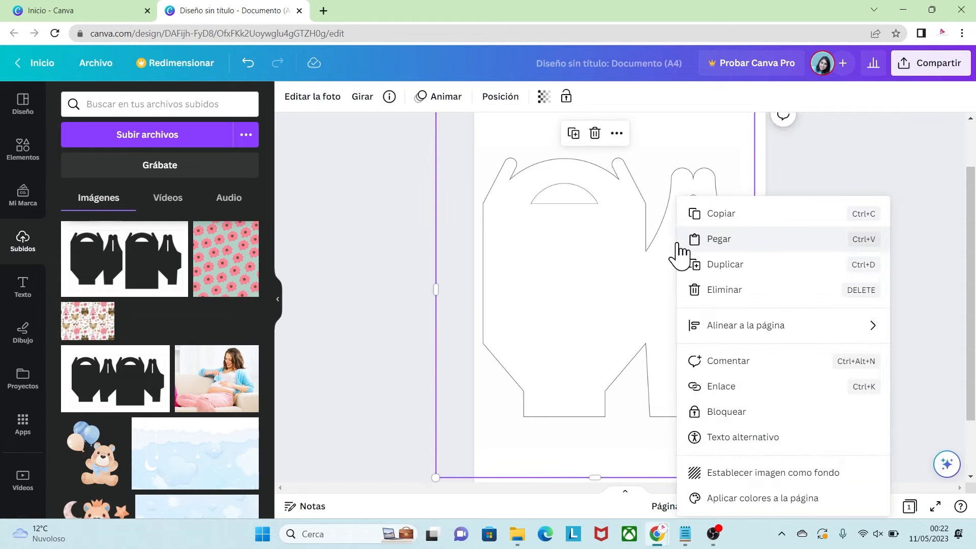
click(717, 412)
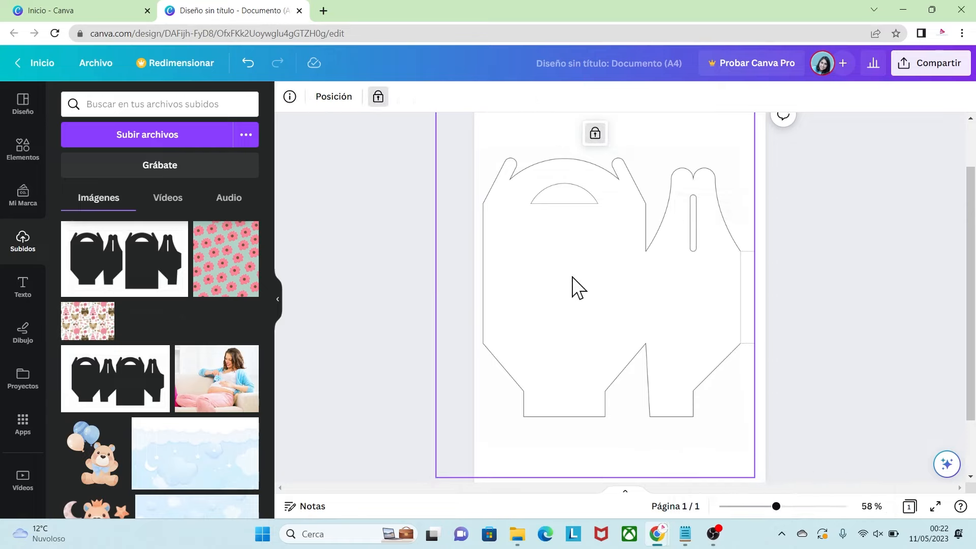
Step: Add the uploaded fold-line image, enlarge it past the page edge and align its dashed lines with the box template's panels
click(211, 331)
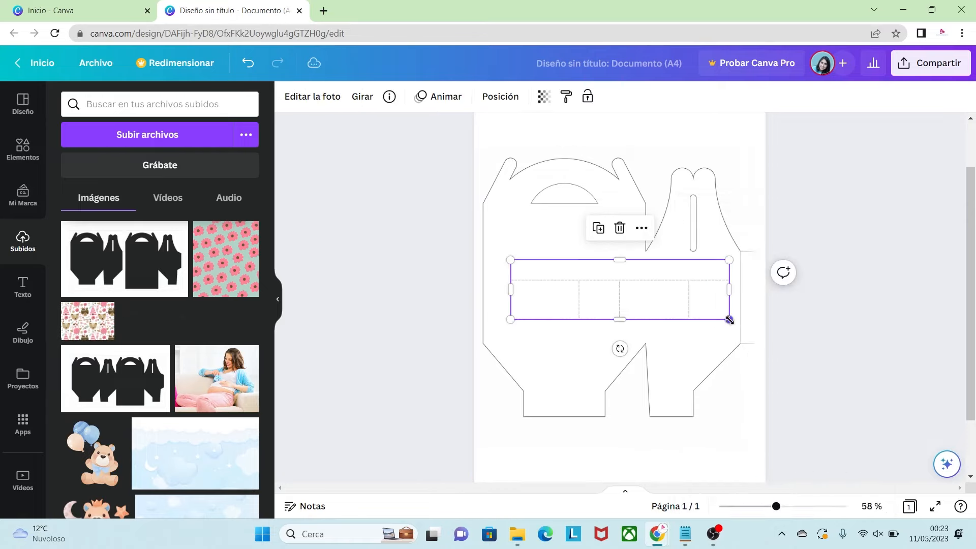
drag(729, 319, 889, 384)
drag(581, 305, 554, 270)
drag(866, 238, 974, 207)
drag(482, 207, 465, 203)
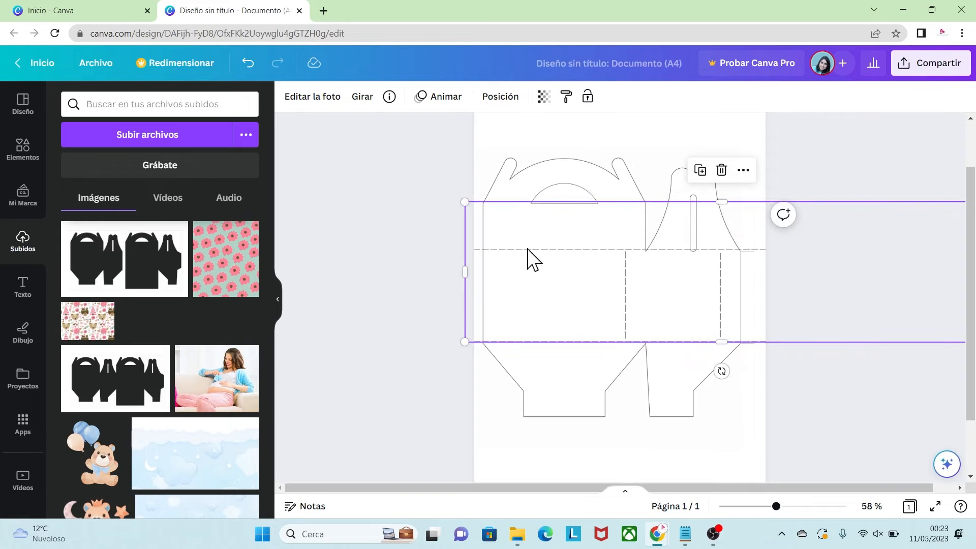
drag(528, 249, 547, 251)
click(813, 401)
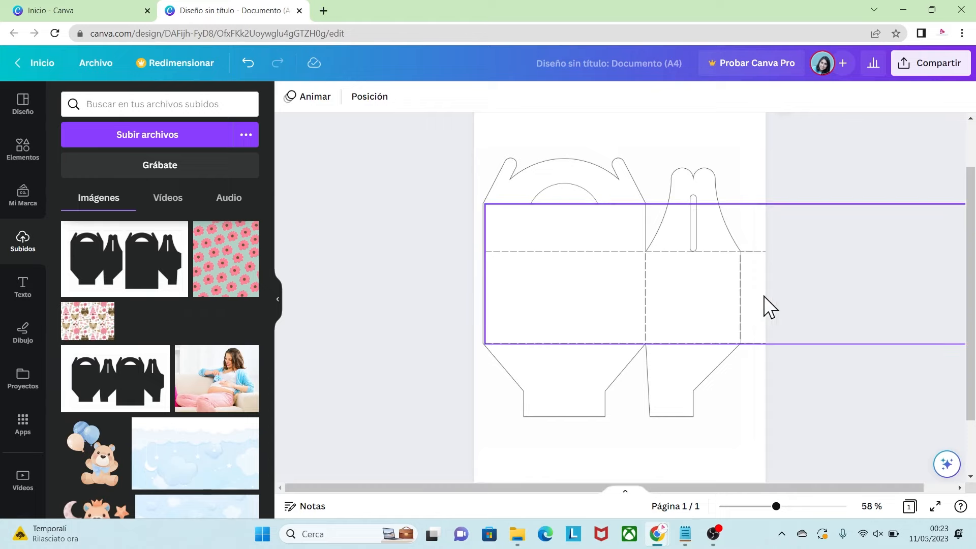
Step: Lock the fold-line image in place over the box template
right_click(606, 264)
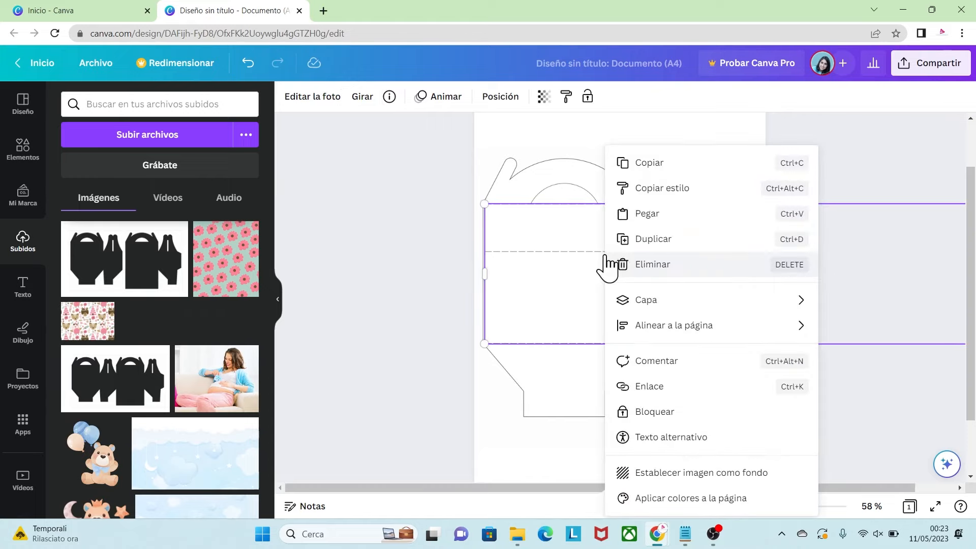
click(648, 410)
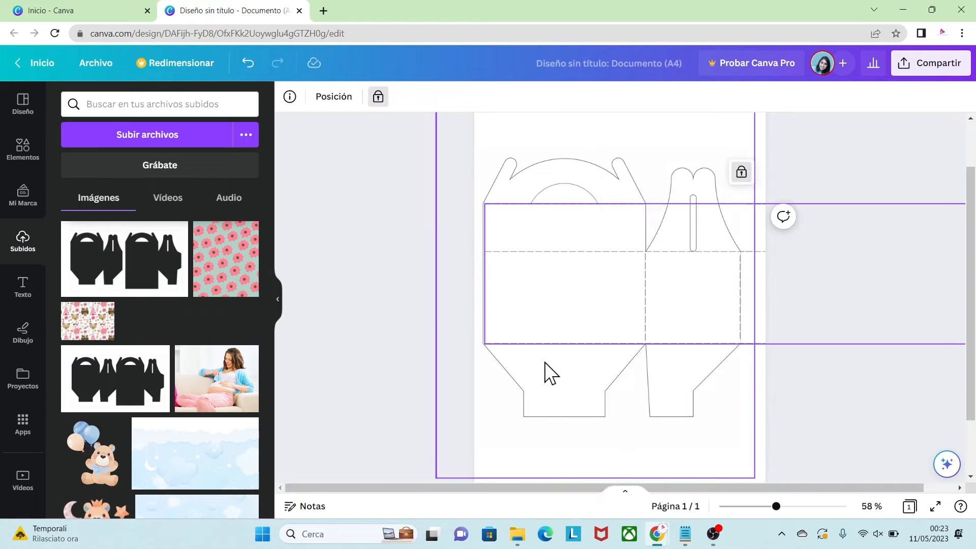
click(419, 317)
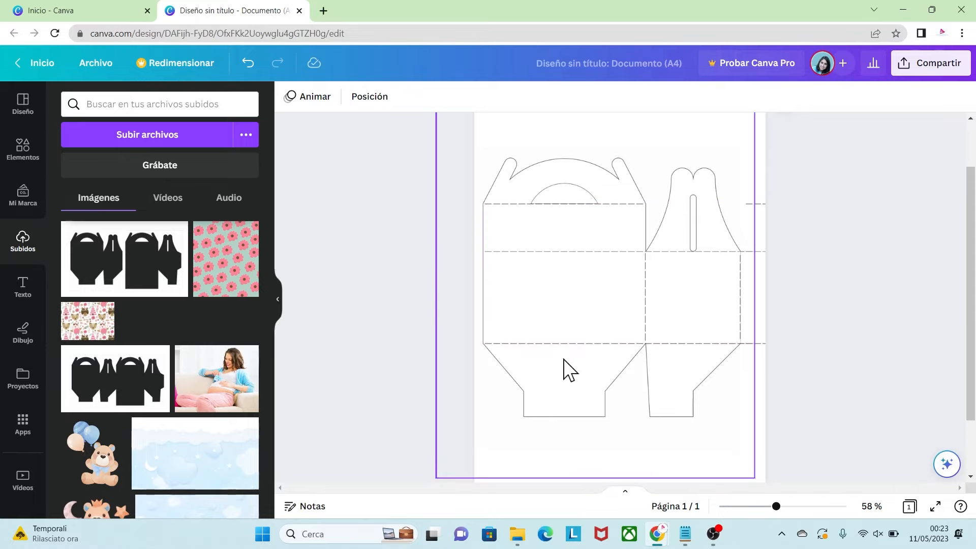
Step: Upload FONDO14.png, place it on the page and enlarge it to about 199 × 213.2 mm to cover the template half
click(168, 137)
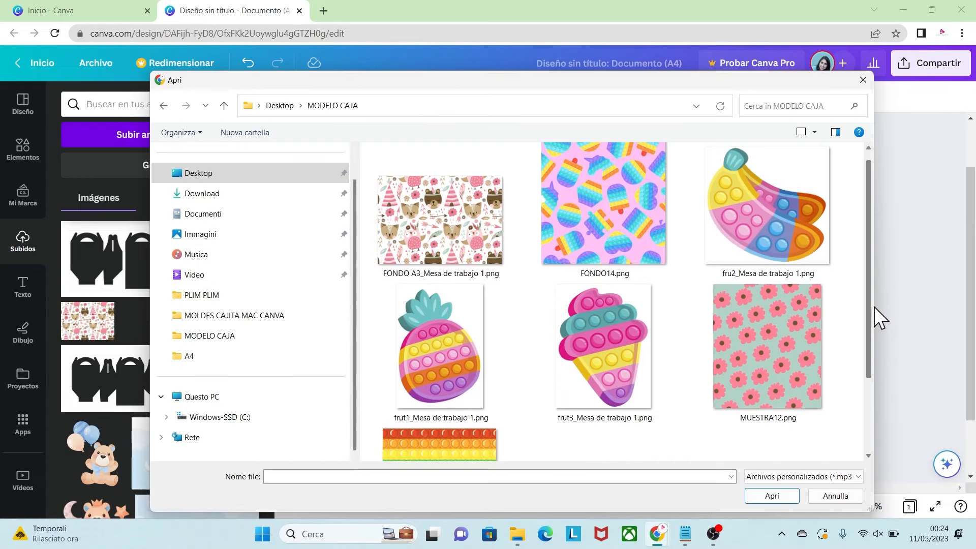
click(613, 230)
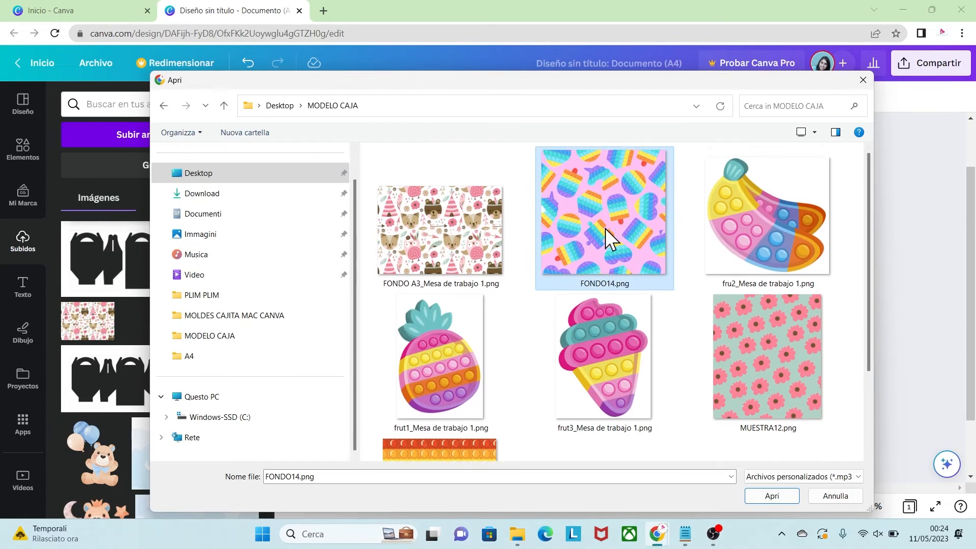
click(783, 497)
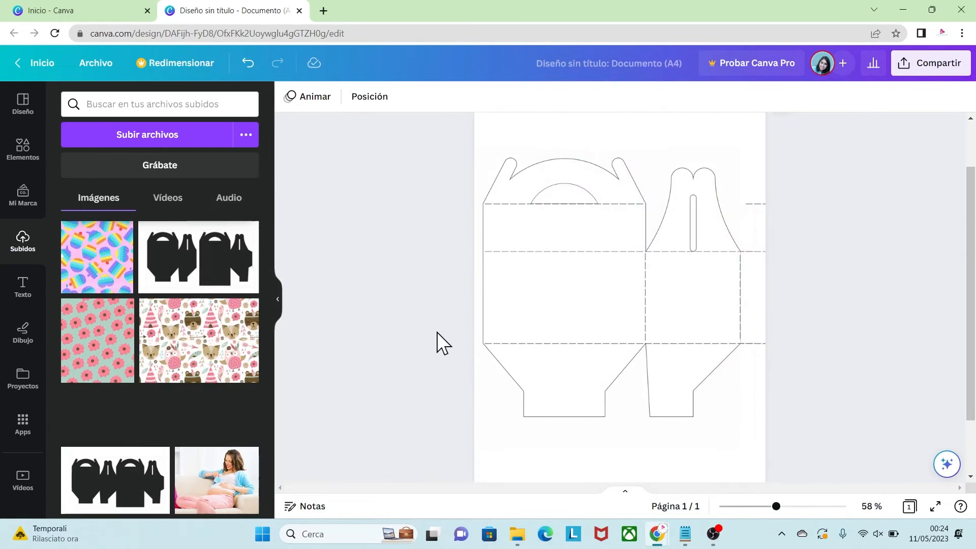
click(101, 270)
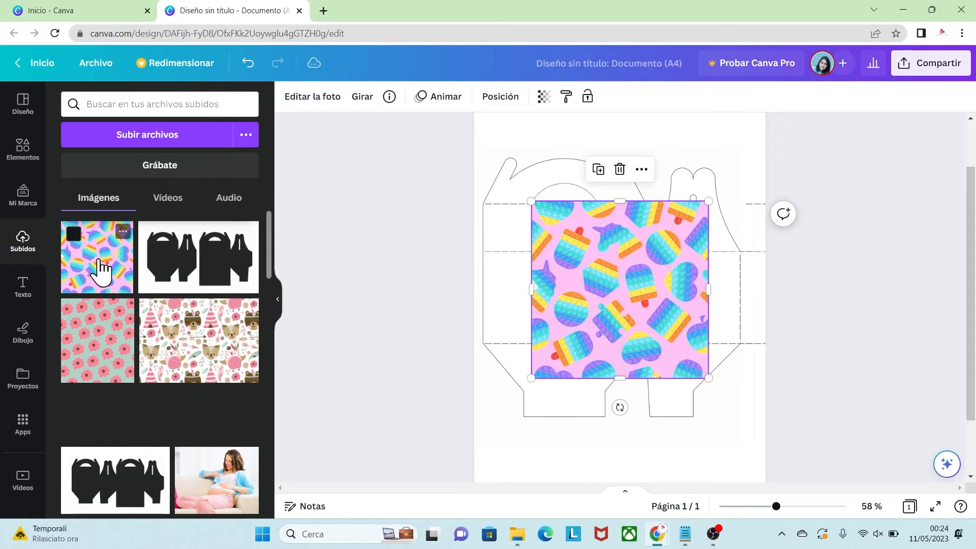
drag(571, 268, 539, 209)
drag(661, 329, 752, 451)
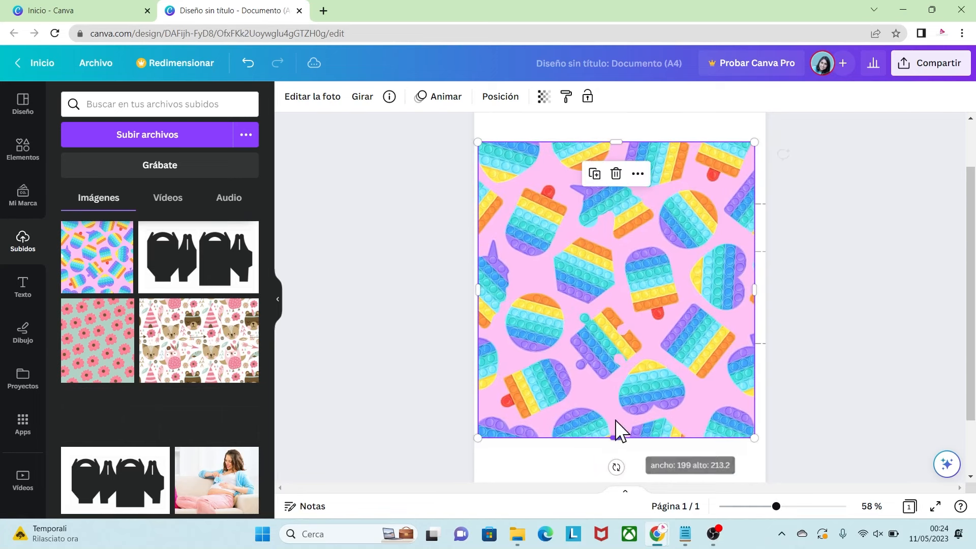
Step: Move the pop-it pattern's layer beneath the fold lines and box template, directly above the page background
right_click(602, 287)
mouse_move(624, 308)
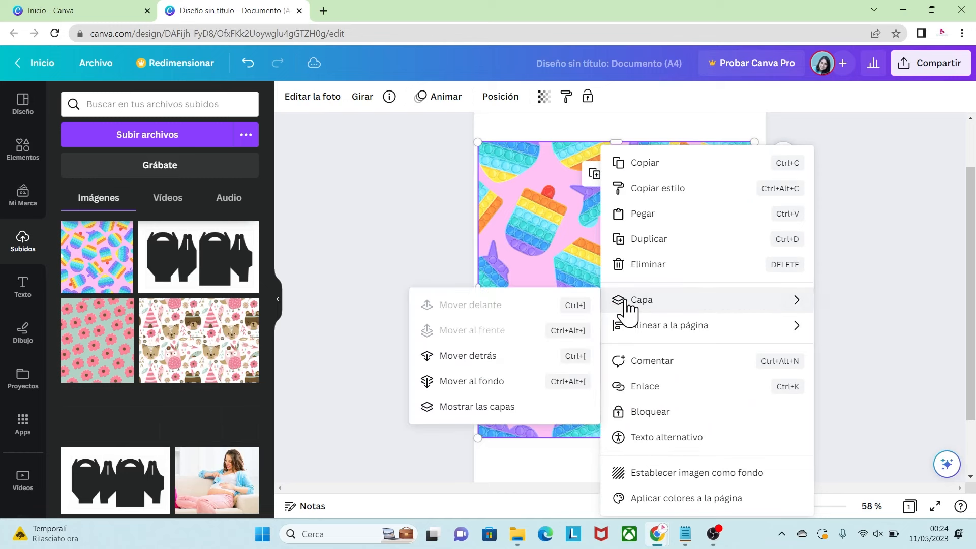
click(488, 409)
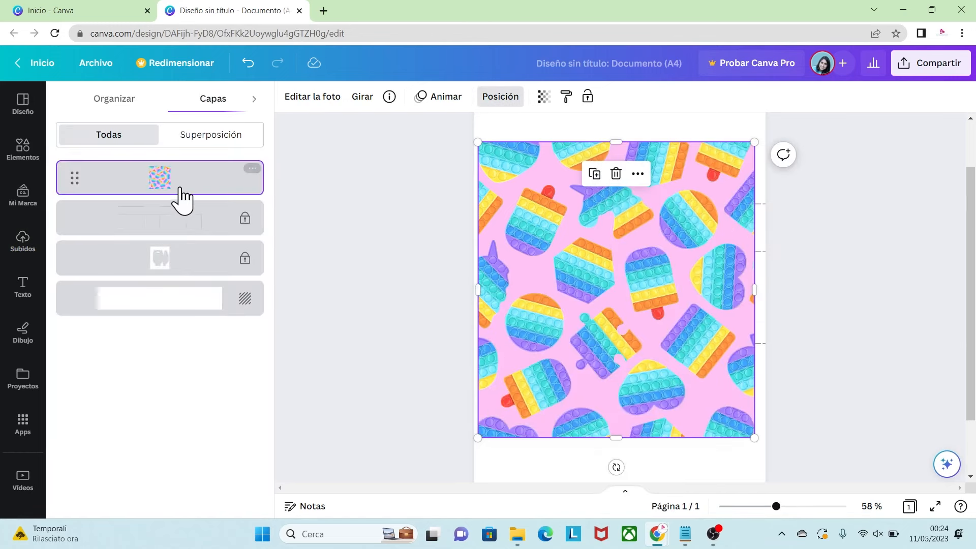
drag(194, 189, 196, 296)
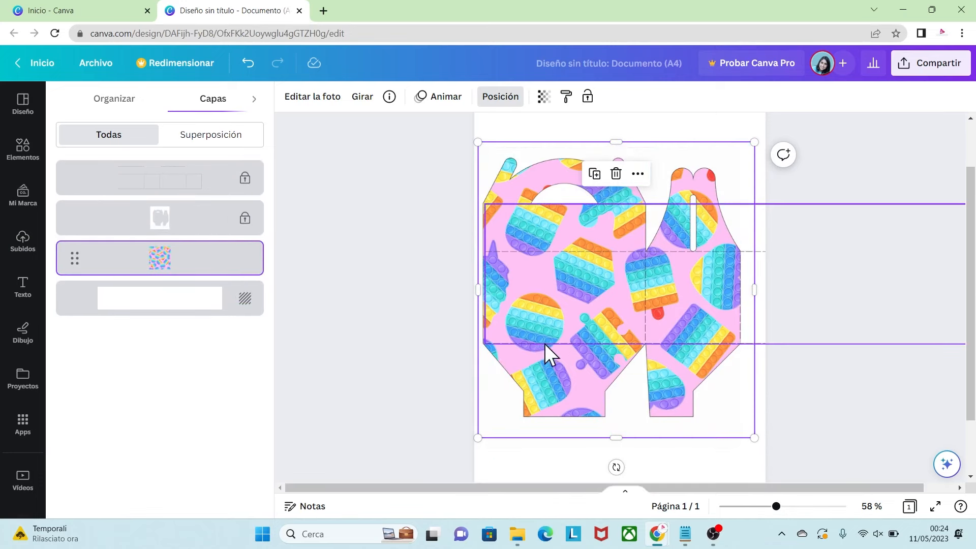
Step: Upload the rainbow stripe image nuevo1.png from the MODELO CAJA folder
click(21, 239)
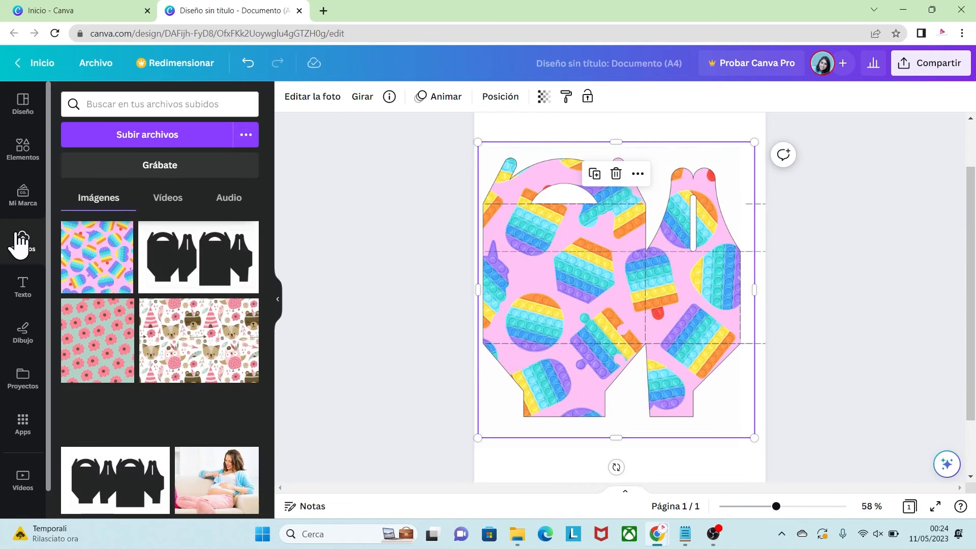
click(139, 136)
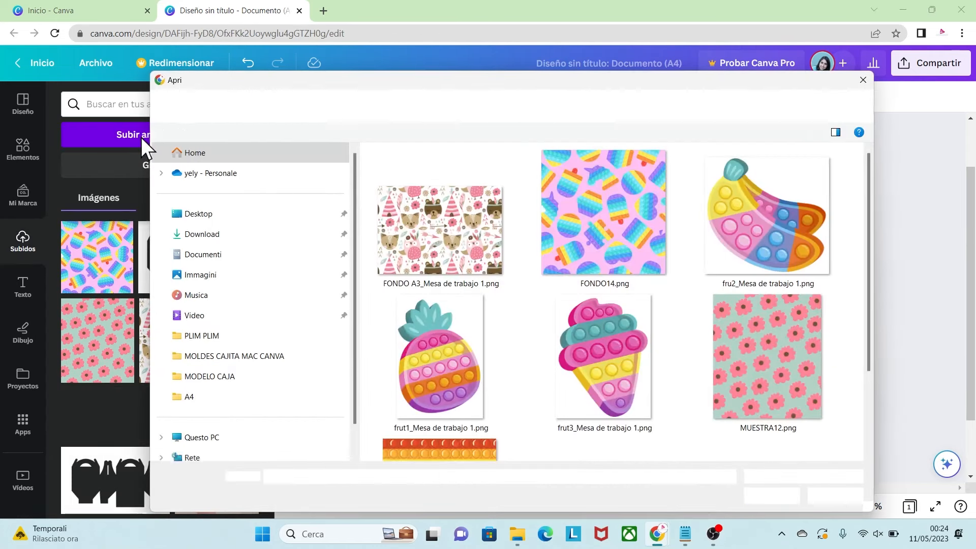
scroll(871, 283, down, 4)
click(440, 386)
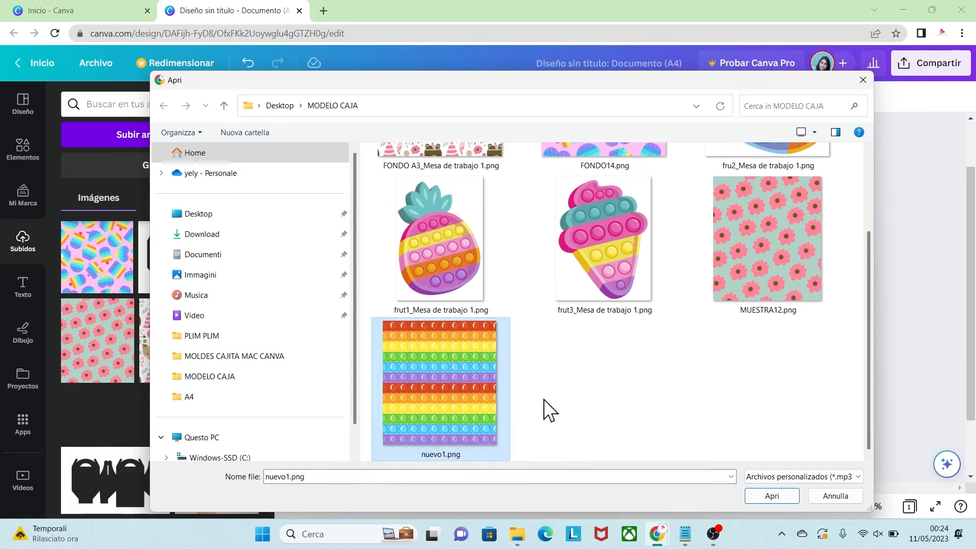
click(771, 495)
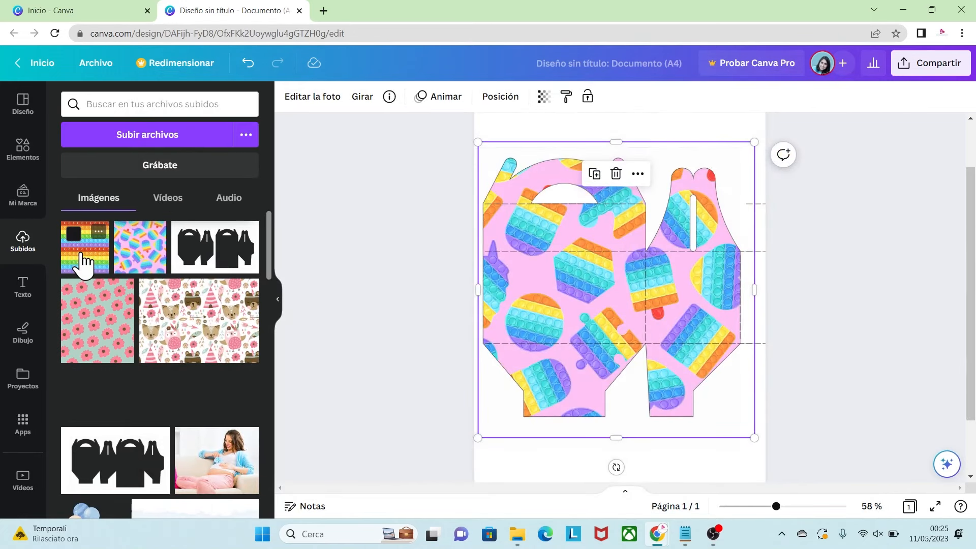
Step: Place the rainbow stripe image on the first large panel, enlarge it and crop it to about 114.6 × 65.8 mm between the fold lines
click(81, 261)
drag(591, 300, 546, 288)
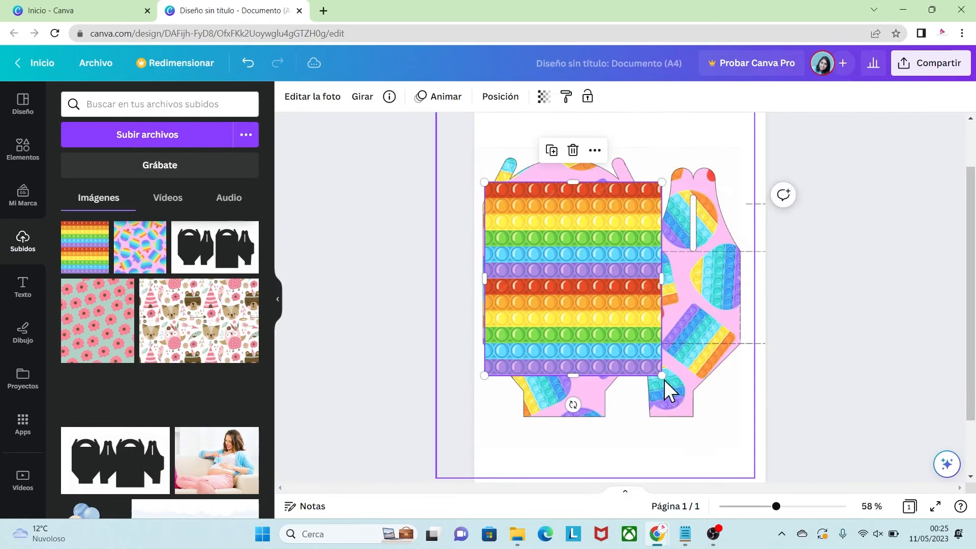
drag(662, 376, 701, 415)
drag(591, 181, 593, 260)
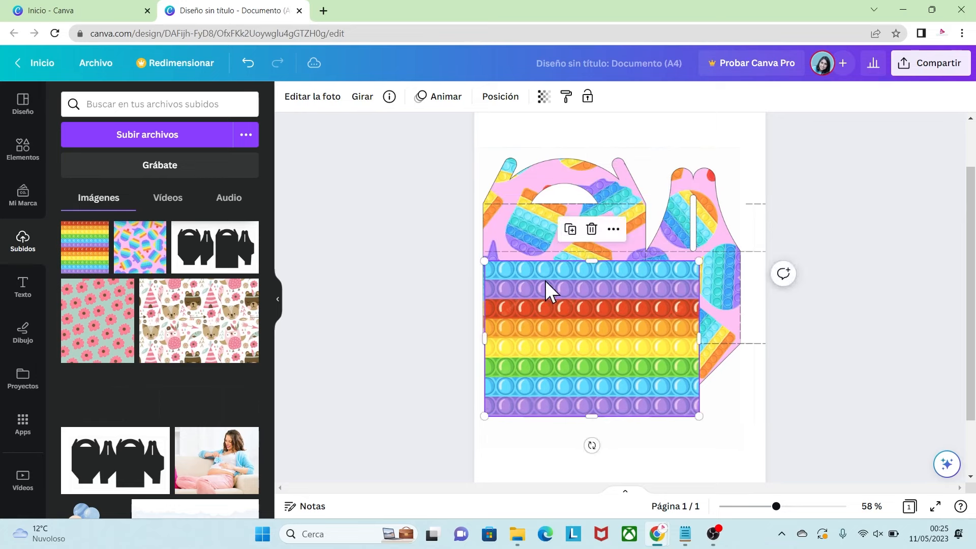
drag(546, 283, 547, 274)
drag(591, 408, 600, 344)
drag(699, 300, 645, 309)
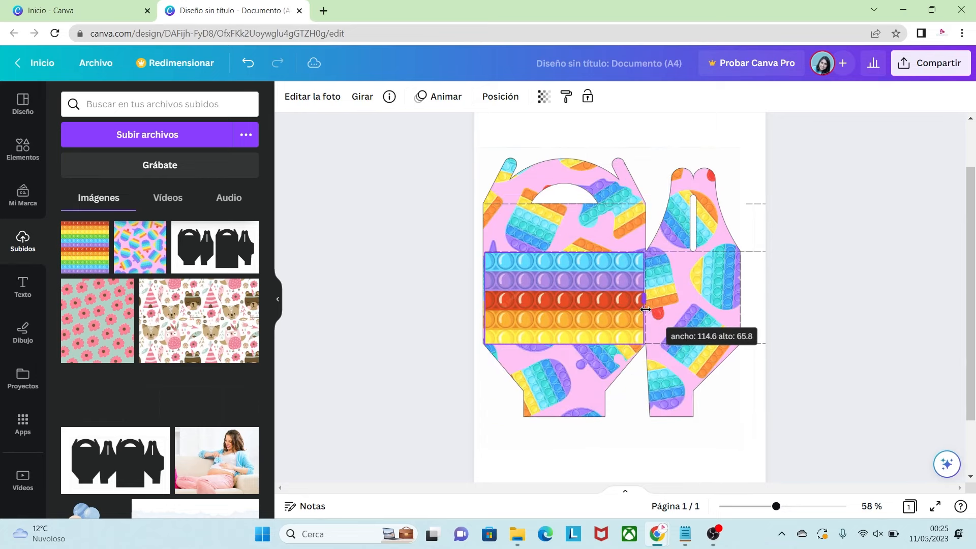
Step: Fine-tune the rainbow image's edges to meet the panel outline and fold line, and lock the image
click(797, 506)
drag(360, 310, 354, 310)
drag(503, 222, 503, 220)
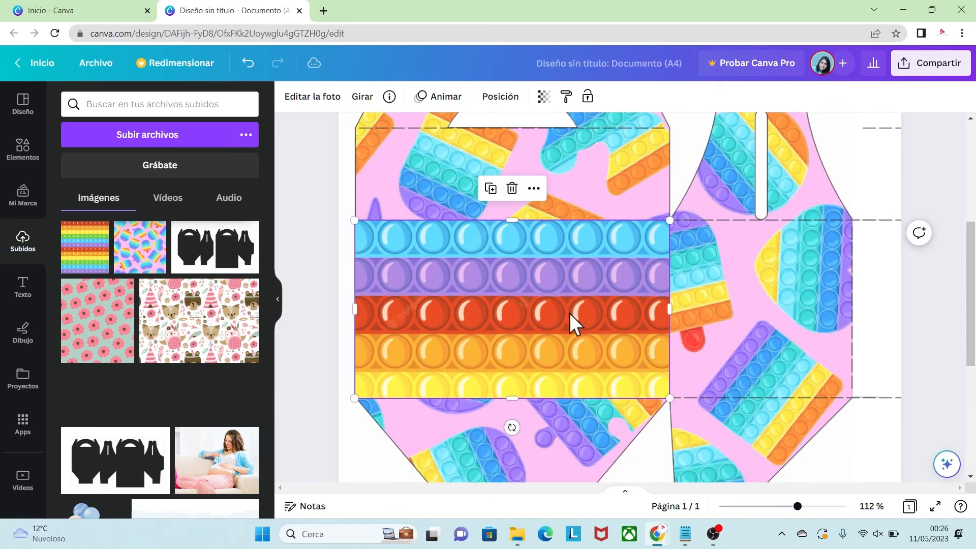
right_click(559, 273)
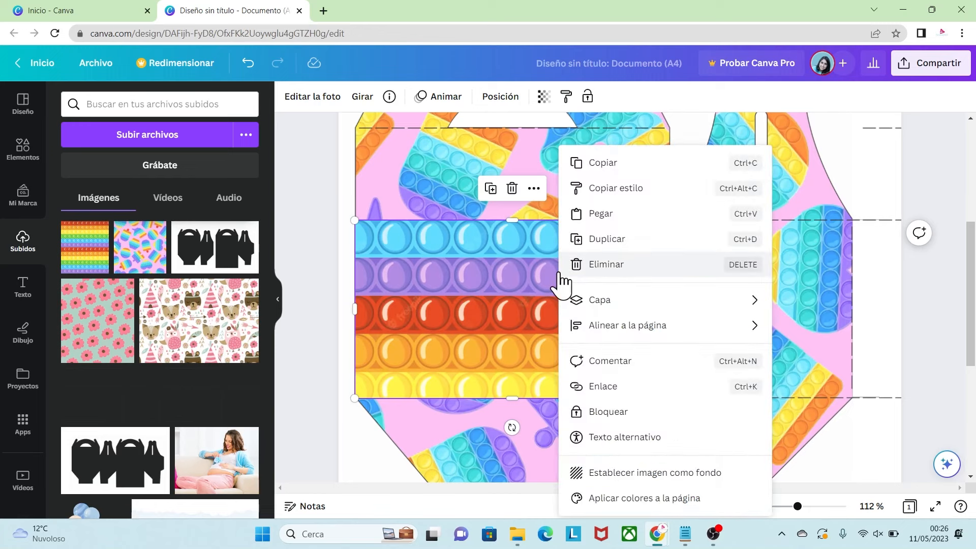
click(587, 409)
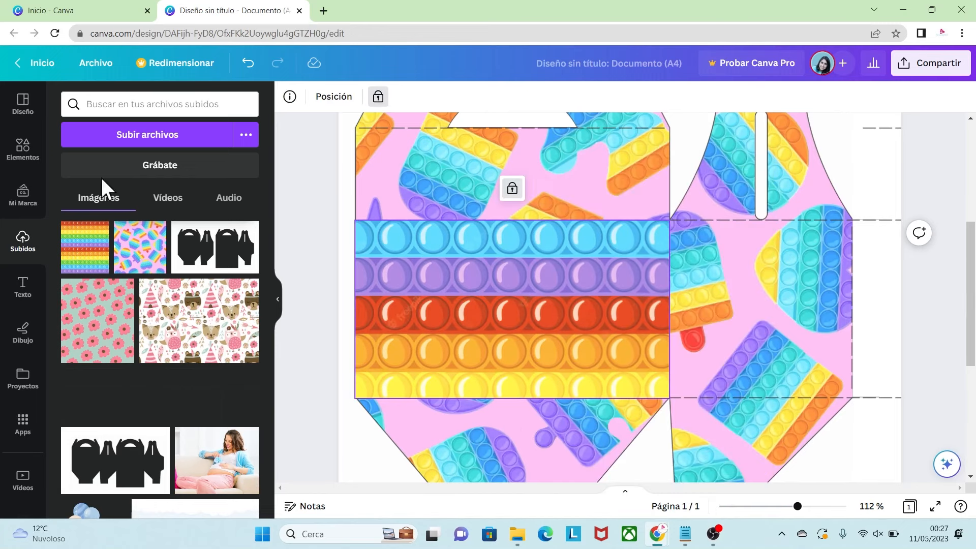
Step: Add a circle shape slightly shorter than the rainbow panel, place it near the panel's centre and fill it with white
click(24, 150)
click(108, 105)
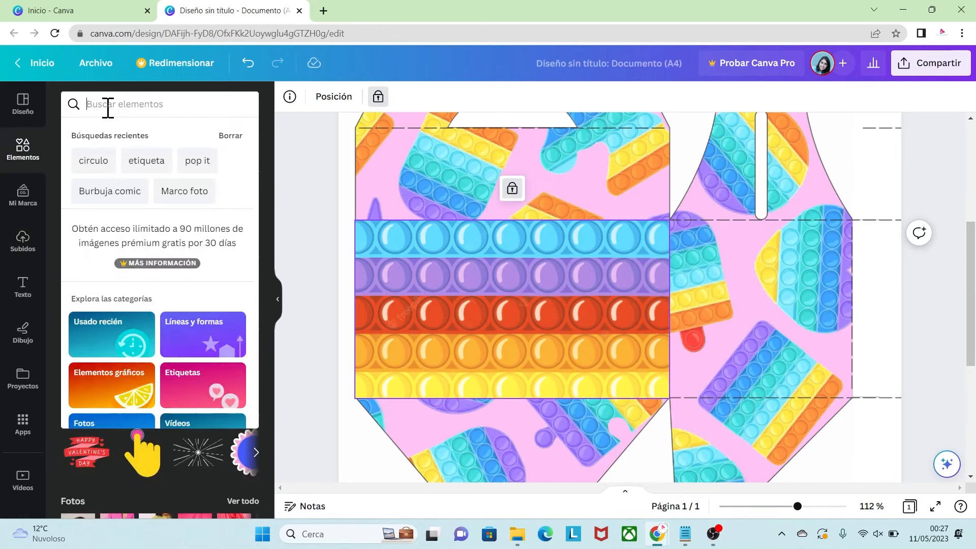
text(CIRCU)
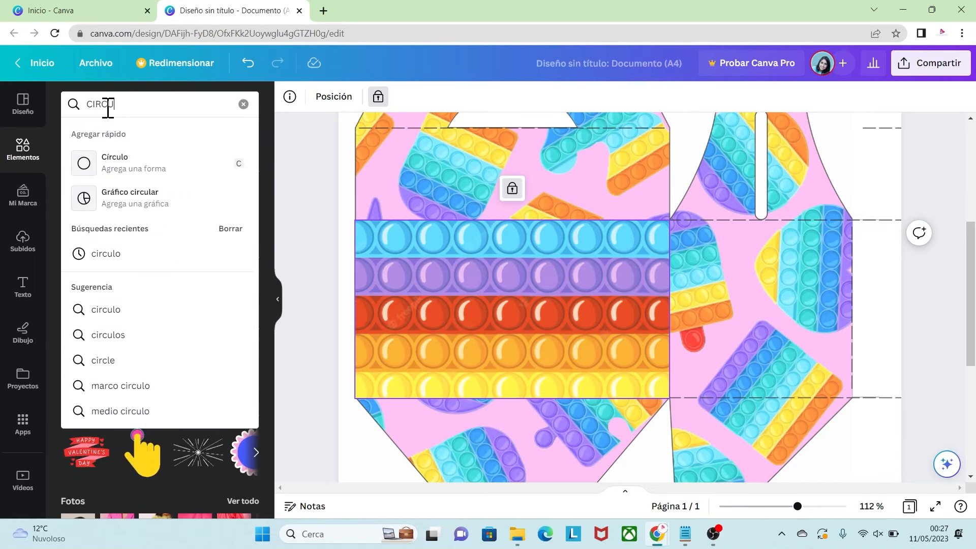
click(120, 168)
click(613, 272)
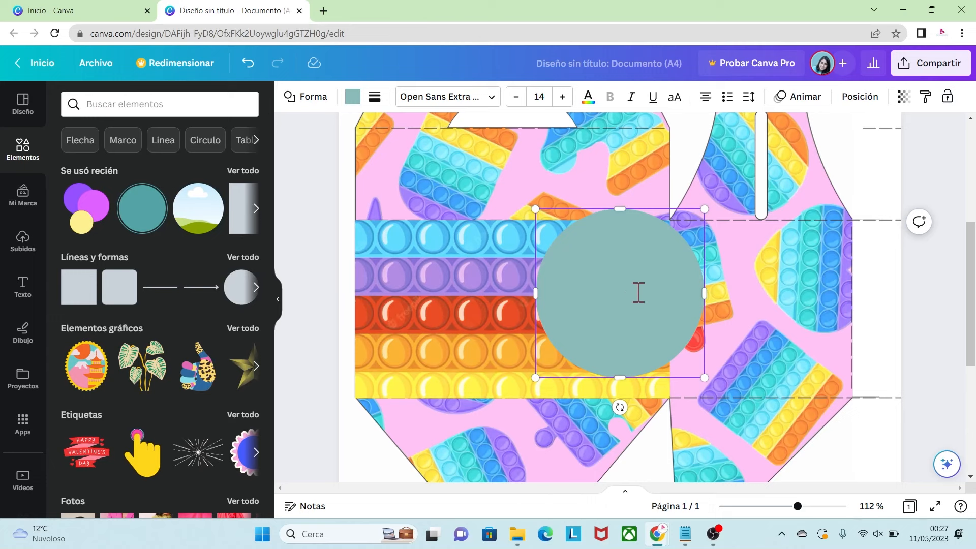
drag(704, 377, 696, 368)
drag(649, 231, 525, 241)
click(352, 97)
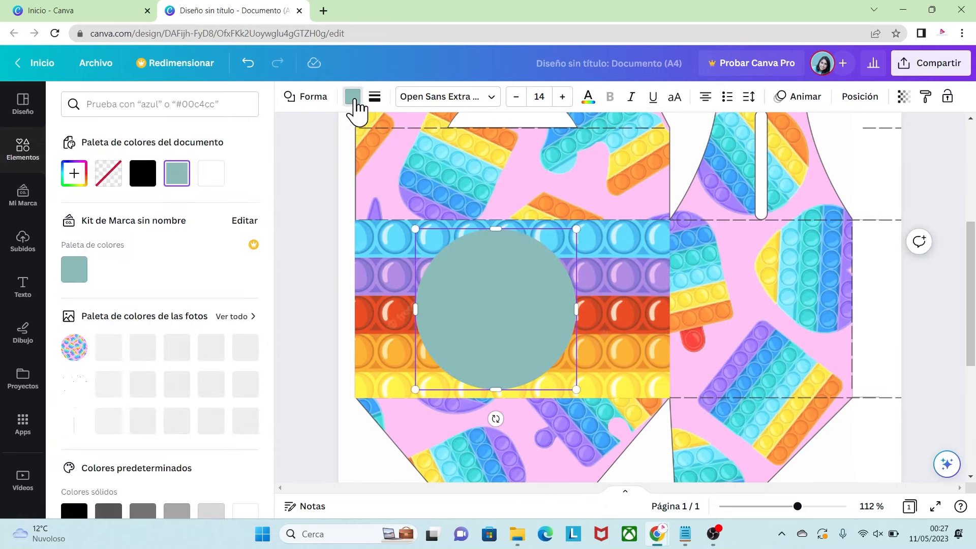
click(211, 174)
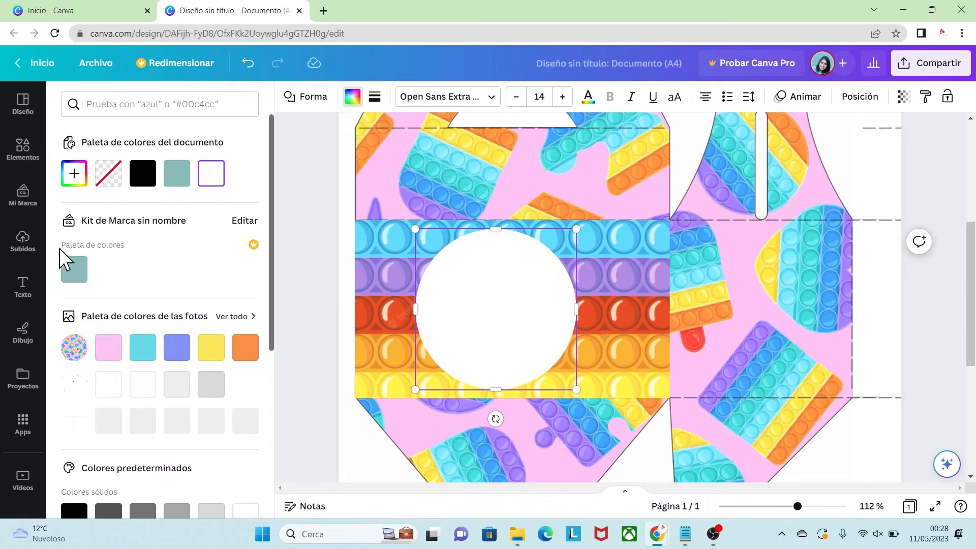
Step: Upload the three fruit images fru2, frut3 and frut1_Mesa de trabajo 1.png from the MODELO CAJA folder
click(23, 241)
click(145, 132)
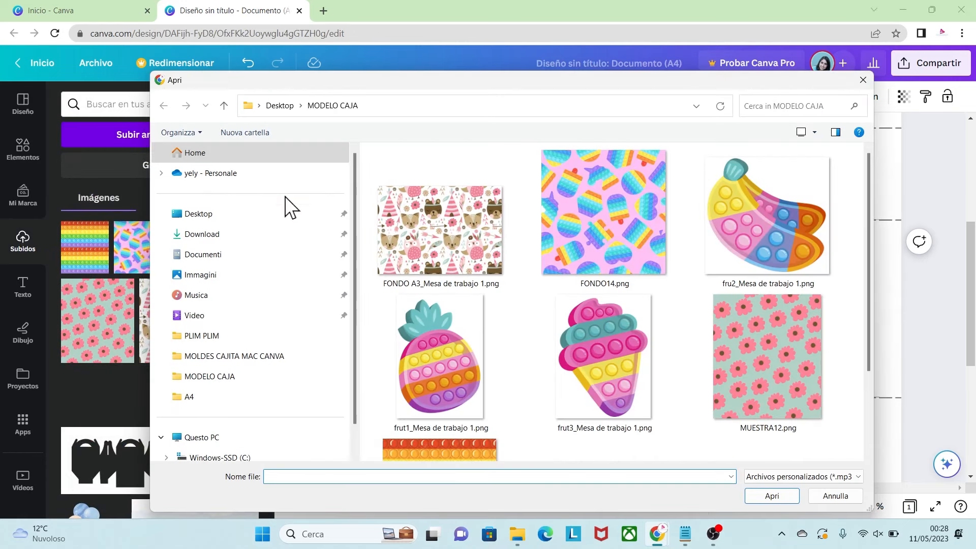
click(737, 220)
ctrl+click(612, 342)
ctrl+click(462, 360)
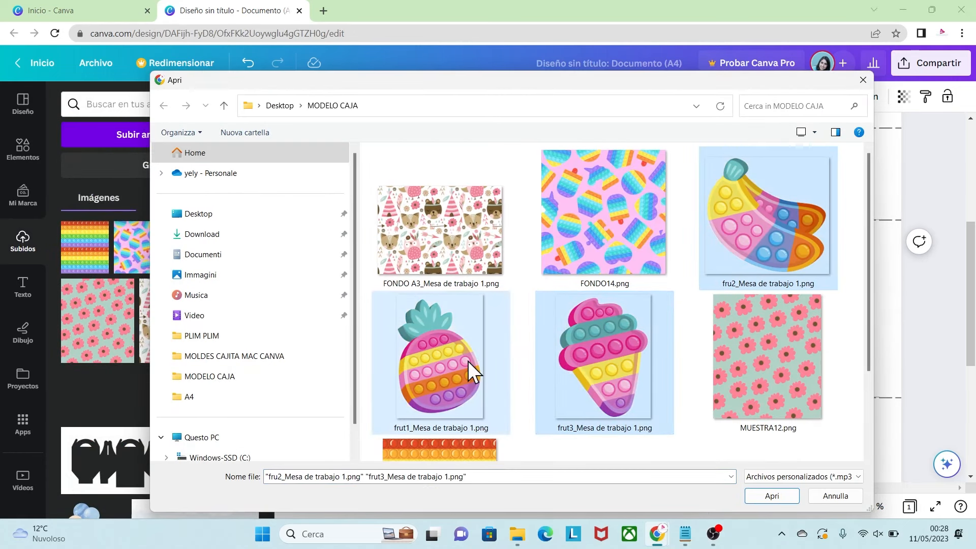
click(760, 496)
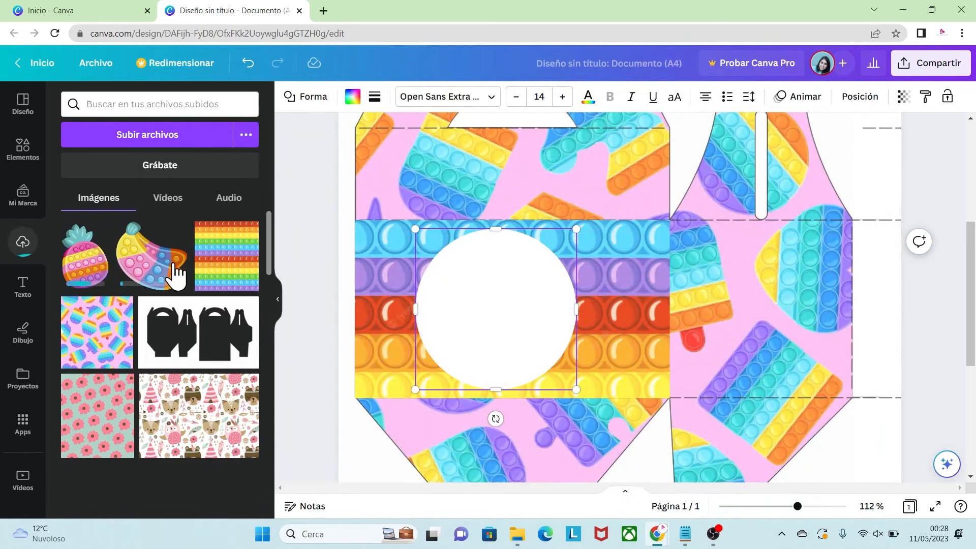
Step: Add the pineapple image, shrink it, tilt it slightly outward and place it over the white circle's upper-left edge
click(145, 280)
drag(457, 143, 610, 361)
drag(650, 427, 451, 288)
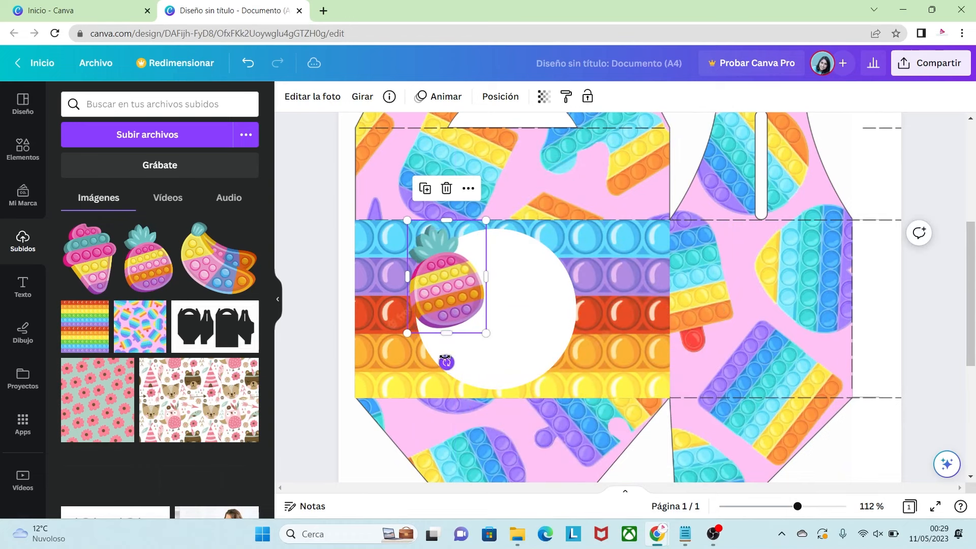
drag(446, 361, 462, 360)
drag(446, 292, 434, 306)
Step: Add the ice cream image, shrink it to about the pineapple's size, tilt it outward and place it over the circle's right edge
click(97, 272)
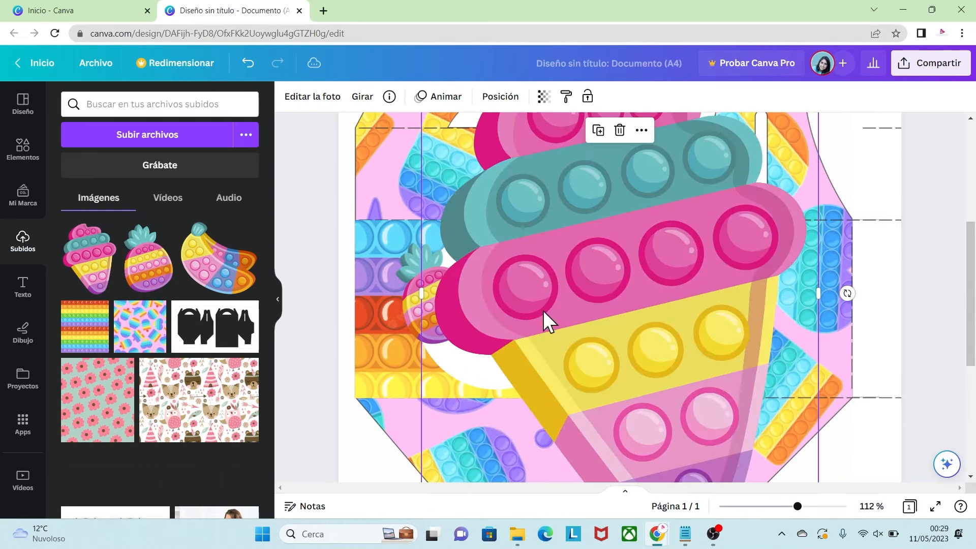
drag(544, 311, 561, 411)
drag(438, 134, 631, 394)
drag(697, 435, 540, 216)
drag(472, 171, 534, 281)
drag(547, 385, 551, 342)
drag(552, 288, 572, 376)
Step: Add the banana image, shrink it and place it between the pineapple and the ice cream at the circle's top
click(203, 275)
drag(425, 171, 610, 346)
drag(711, 432, 534, 253)
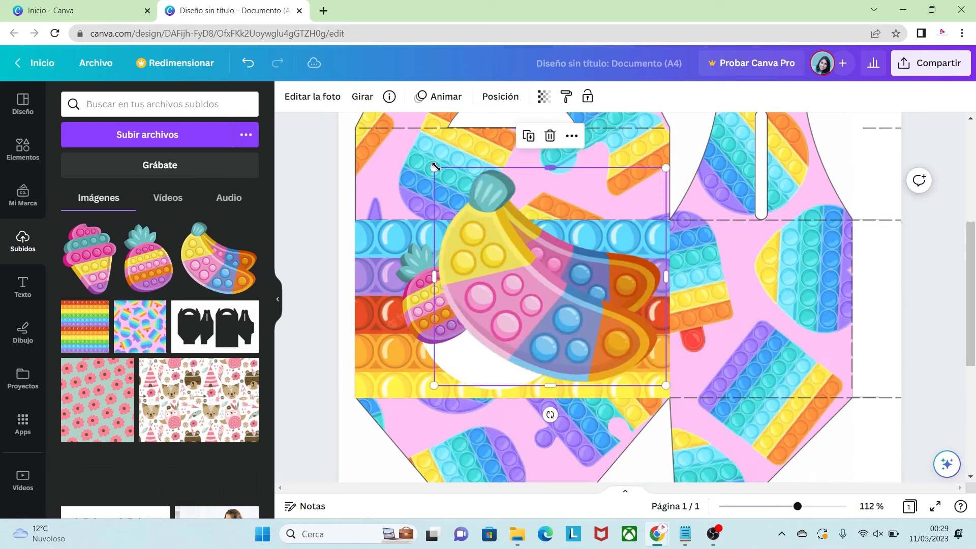
drag(436, 167, 568, 293)
drag(590, 339, 475, 275)
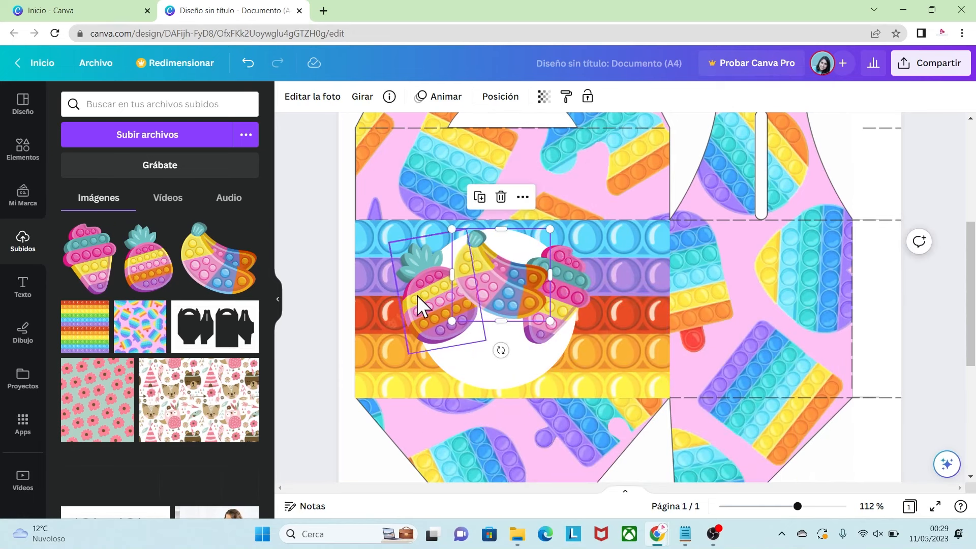
Step: Give the pineapple an Outline shadow effect in white (#FFFFFF) with size 67
click(443, 300)
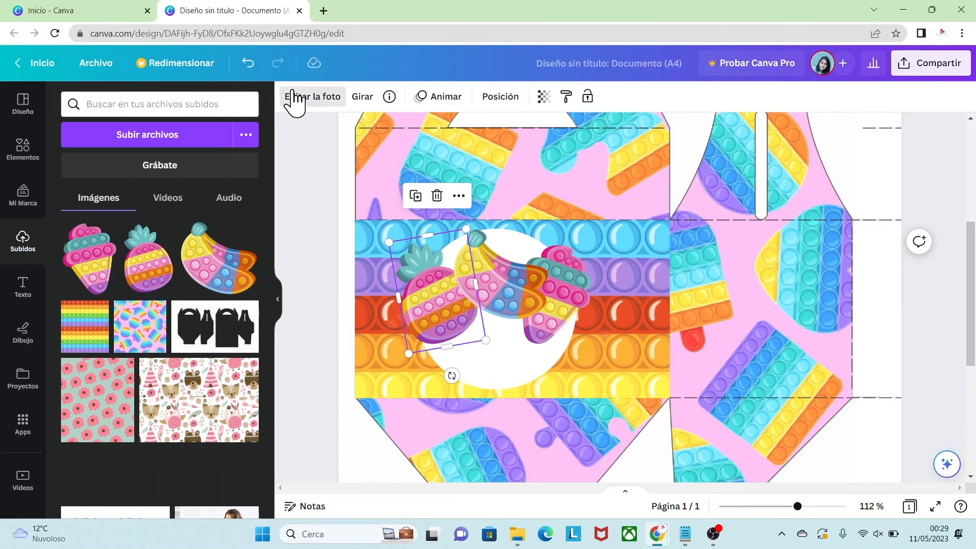
click(305, 98)
click(104, 434)
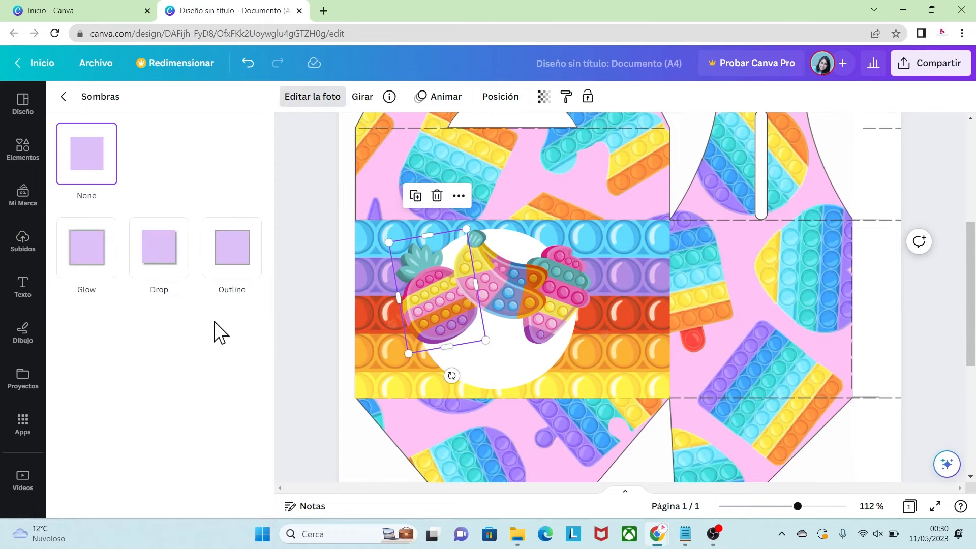
click(235, 267)
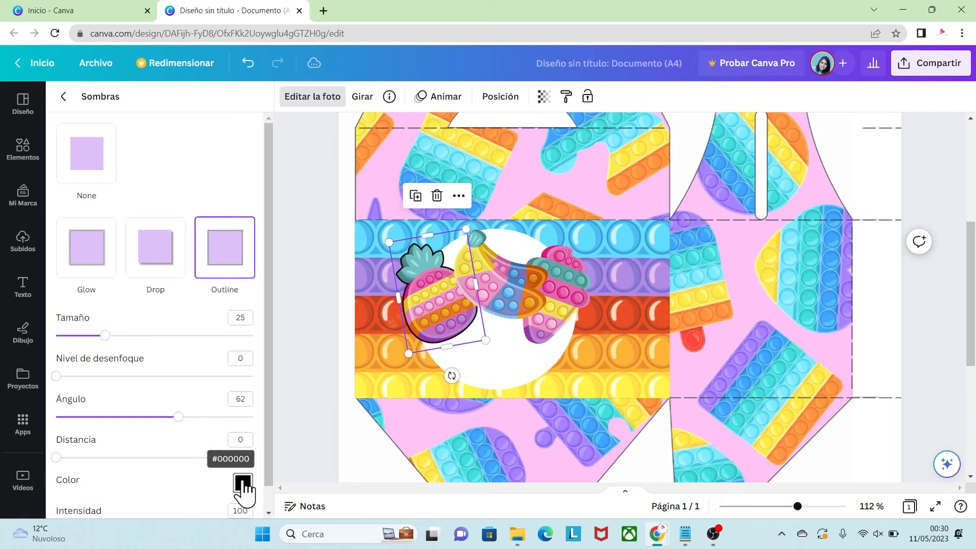
click(243, 482)
click(268, 370)
drag(268, 370, 240, 338)
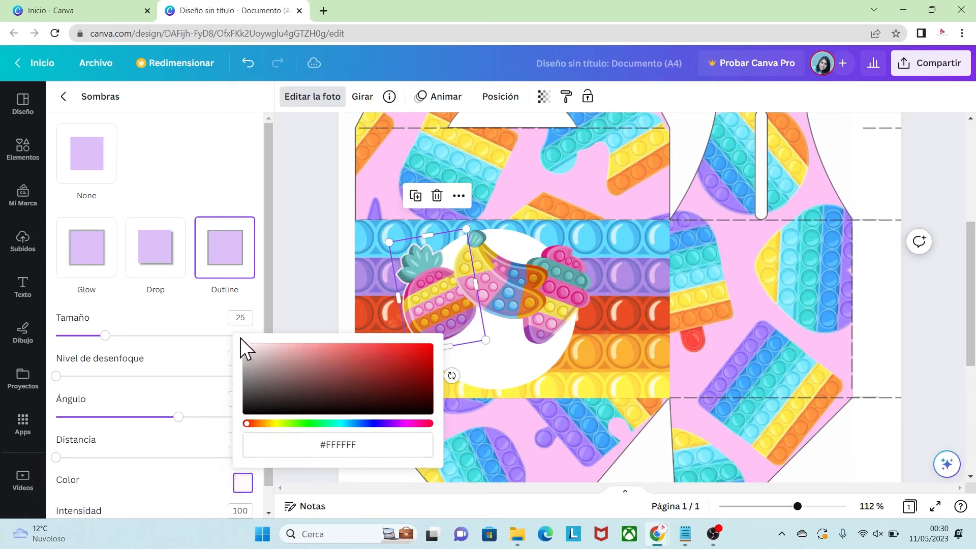
click(113, 336)
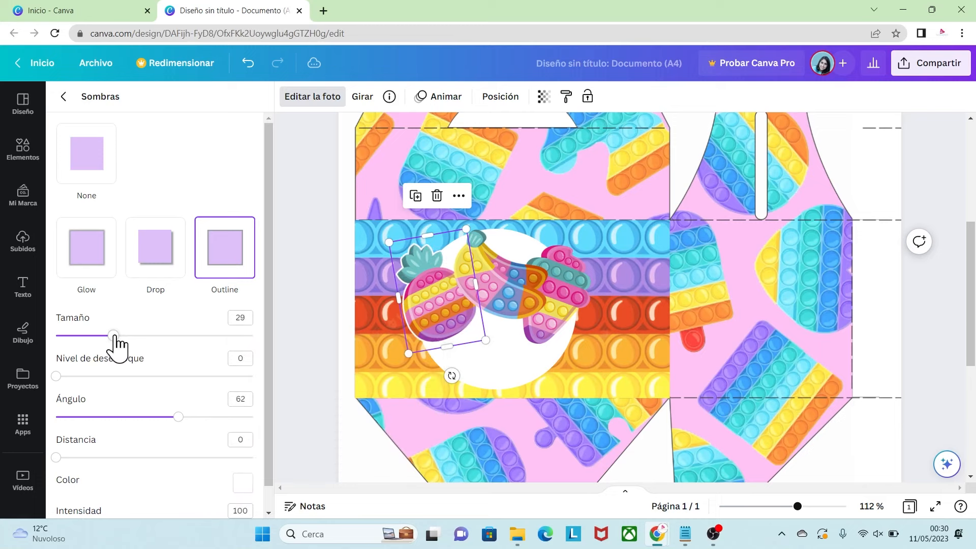
drag(113, 335, 177, 336)
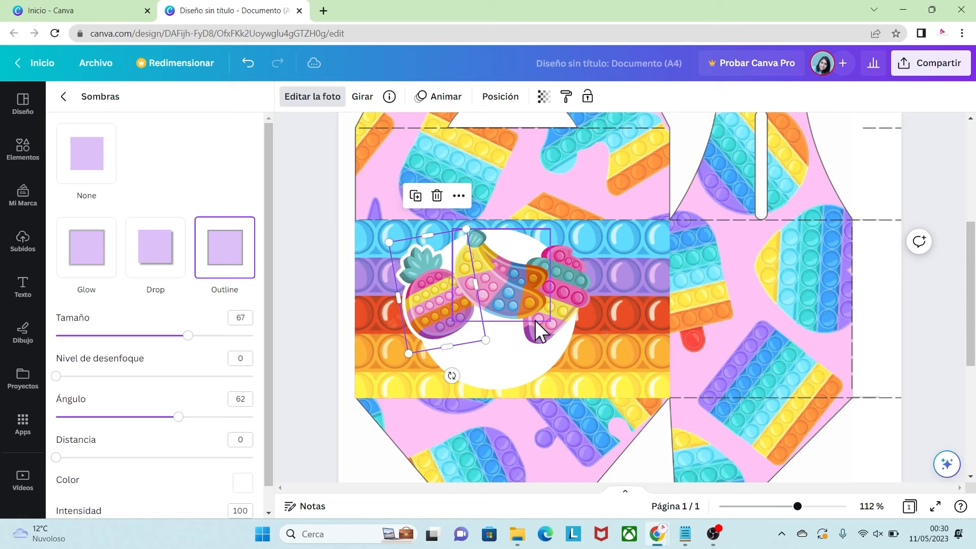
Step: Apply a white Outline shadow effect with size 67 to the banana image
click(508, 294)
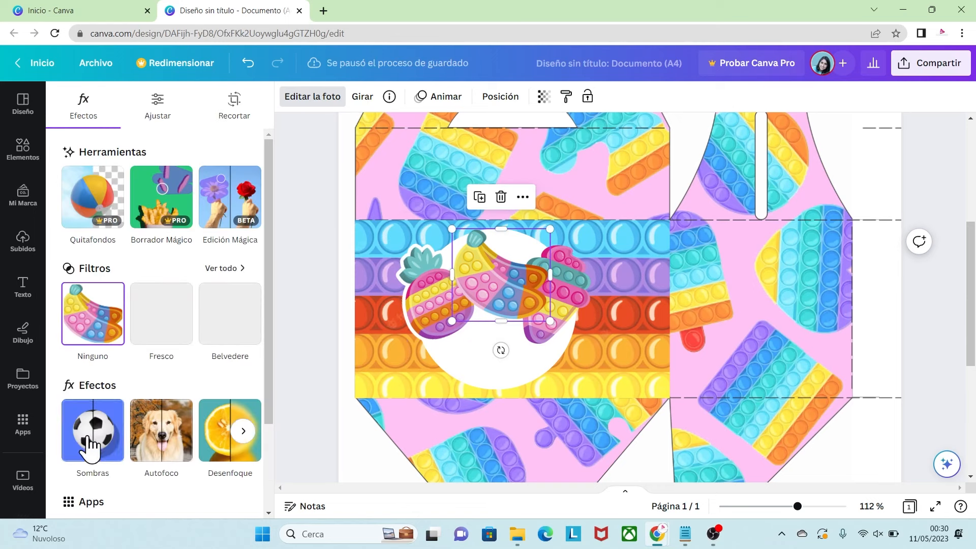
click(86, 435)
click(249, 279)
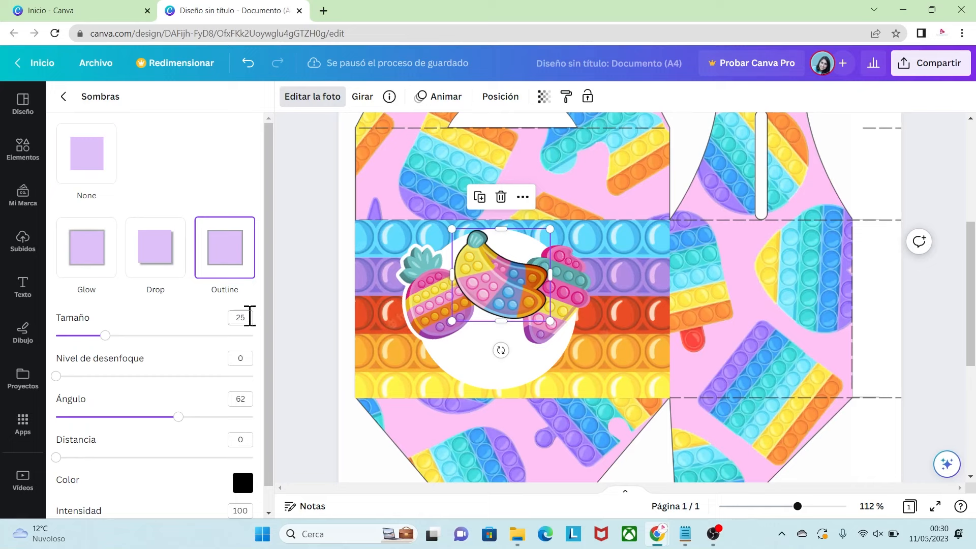
click(243, 483)
drag(274, 402, 231, 345)
click(250, 318)
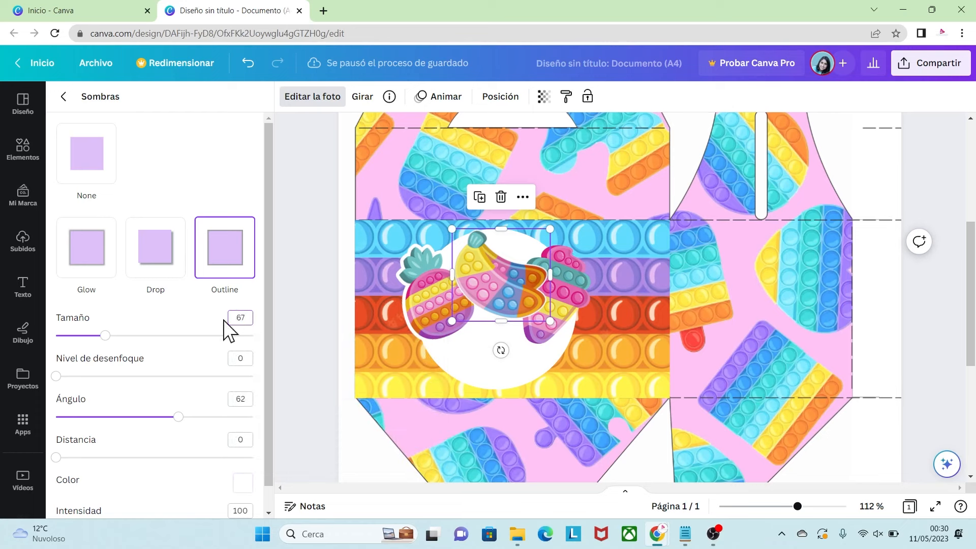
key(Return)
Step: Add a white (#FFFFFF) Outline shadow of size 67 to the ice cream image and deselect it
click(578, 314)
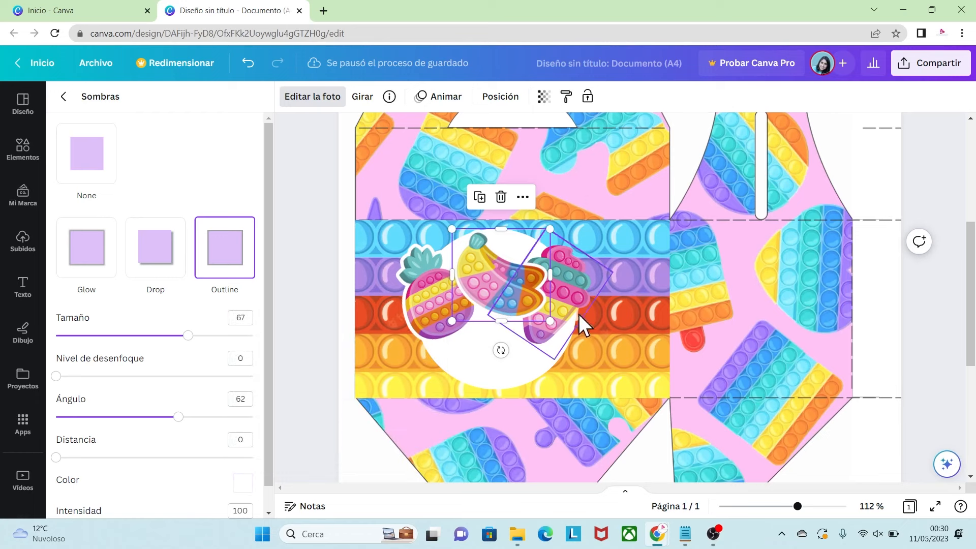
click(93, 440)
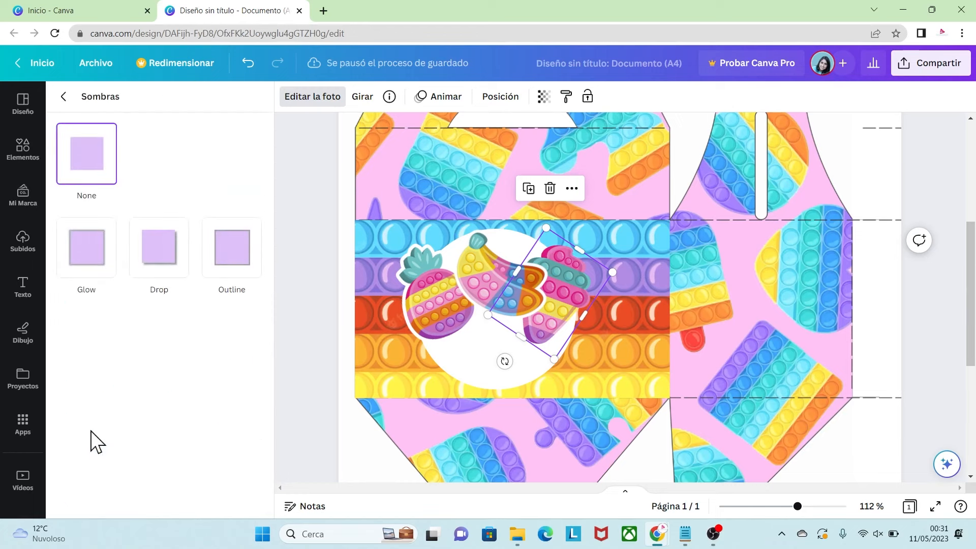
click(237, 266)
click(241, 485)
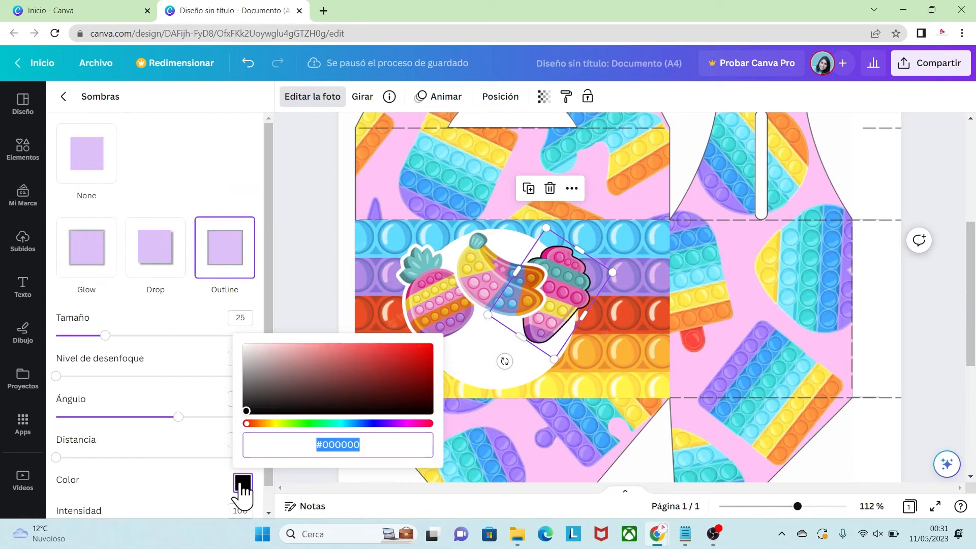
drag(247, 348, 237, 333)
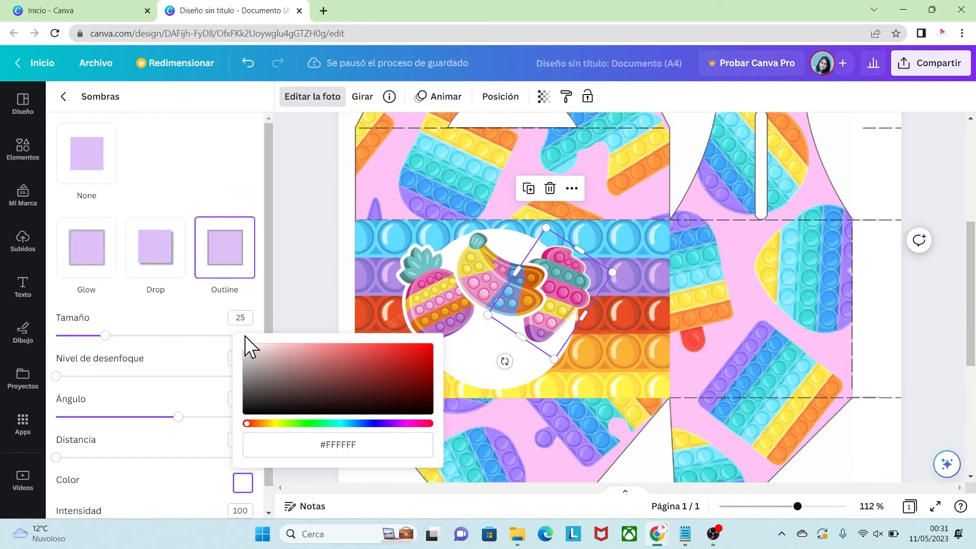
click(247, 318)
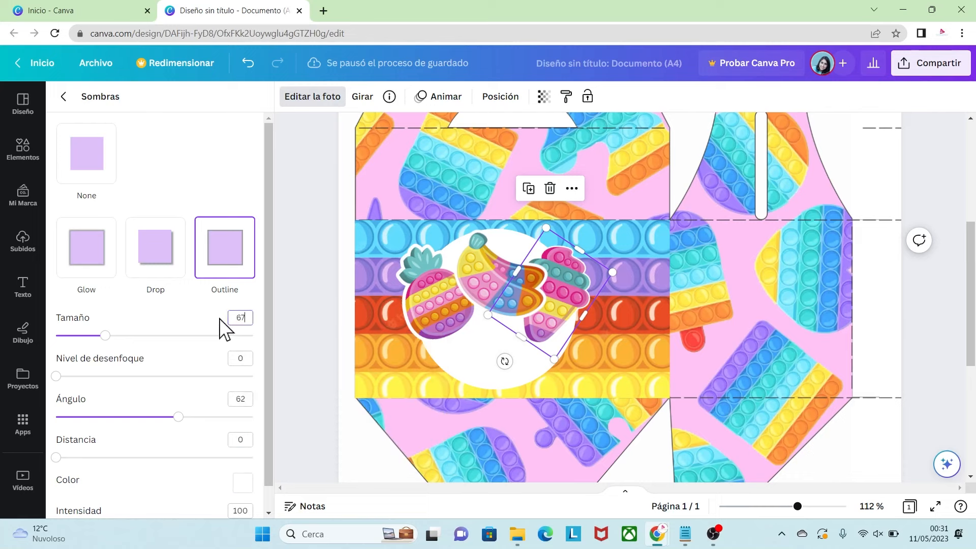
text(67)
key(Return)
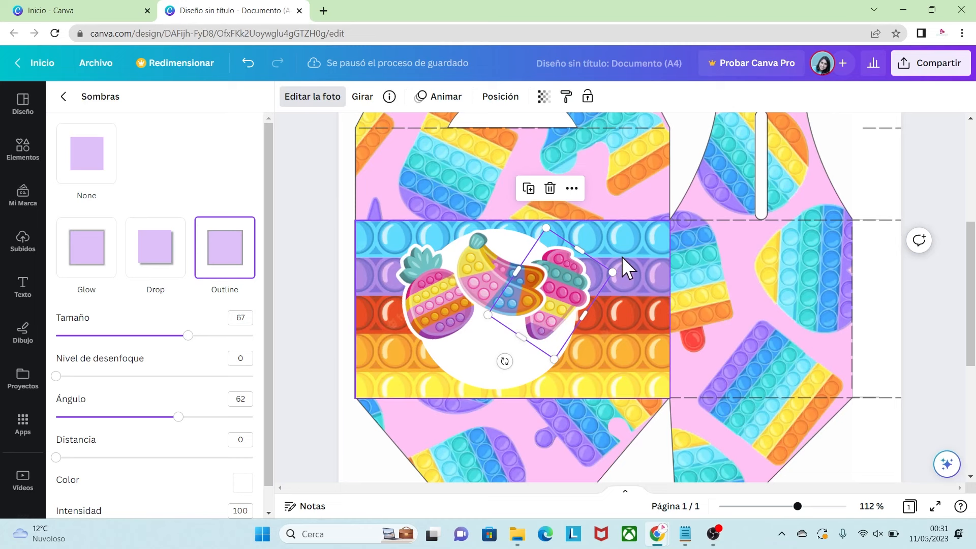
click(621, 257)
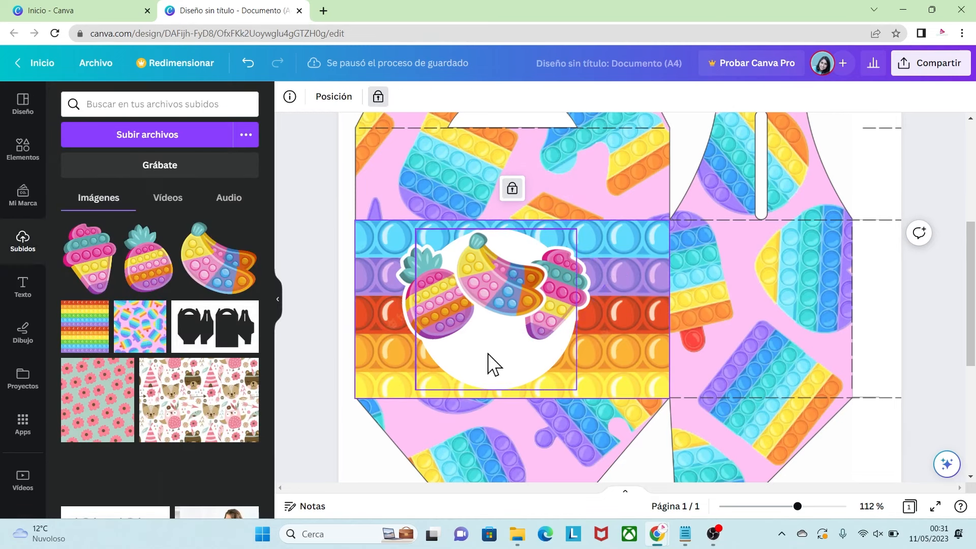
Step: Add a text box with the celebrant's name in capitals, move it onto the circle below the banana and narrow it to the word
click(28, 286)
click(167, 142)
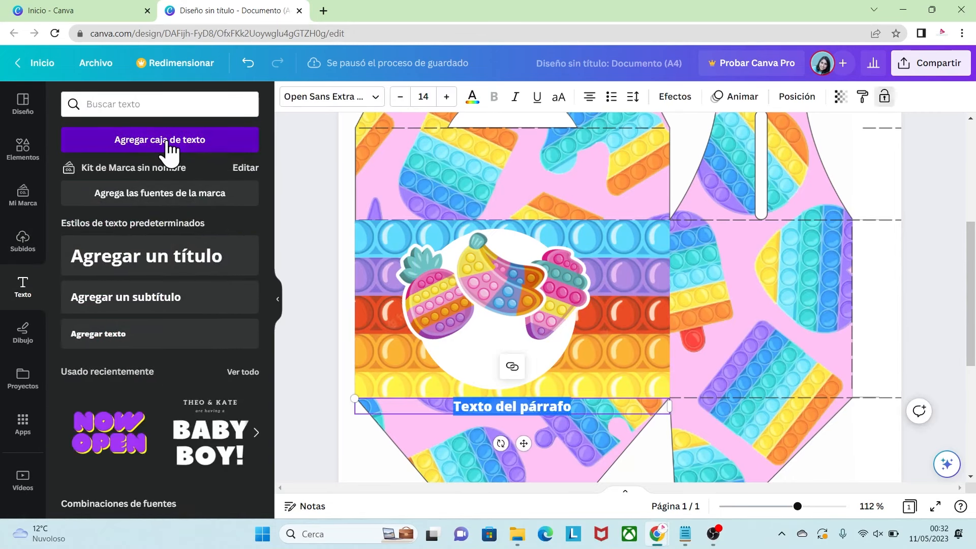
click(566, 407)
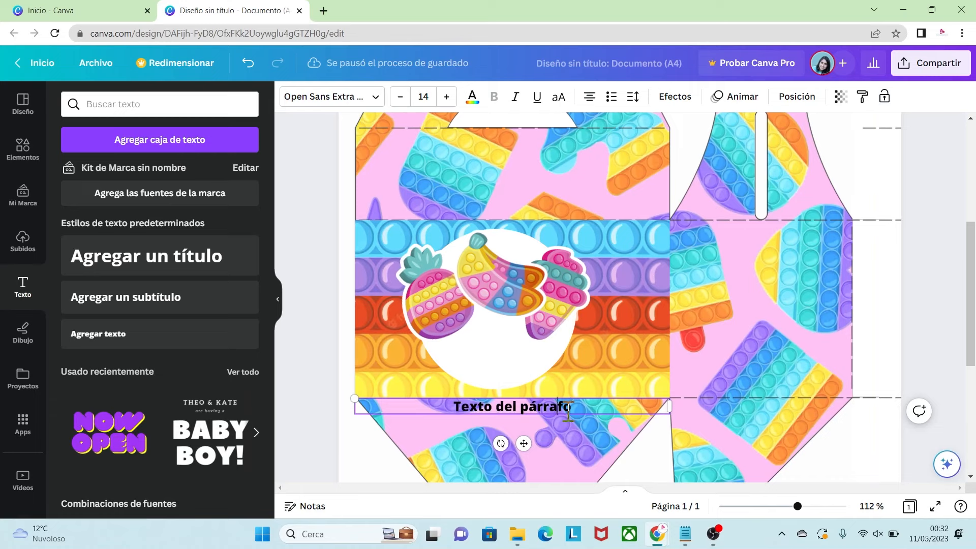
drag(570, 410, 470, 410)
key(BackSpace)
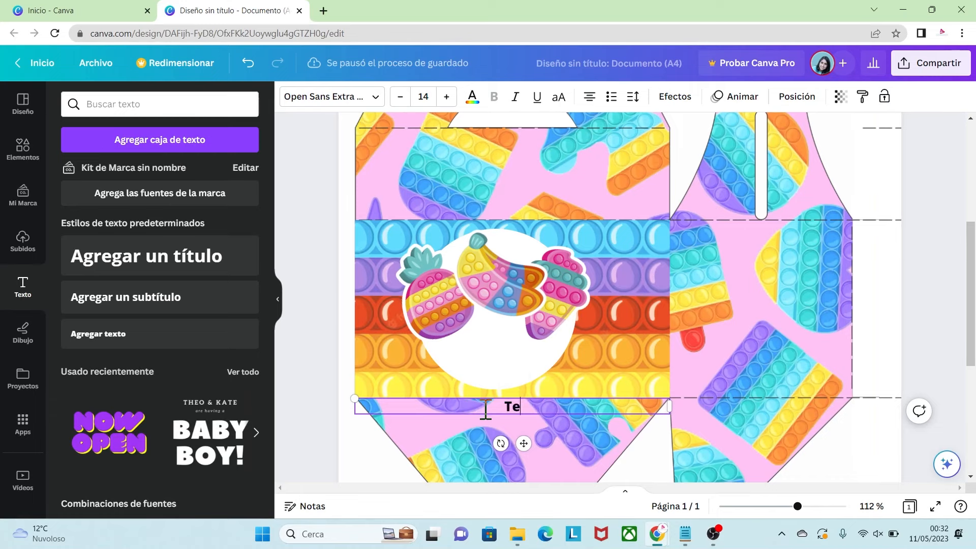
key(Caps_Lock)
text(OLINDA)
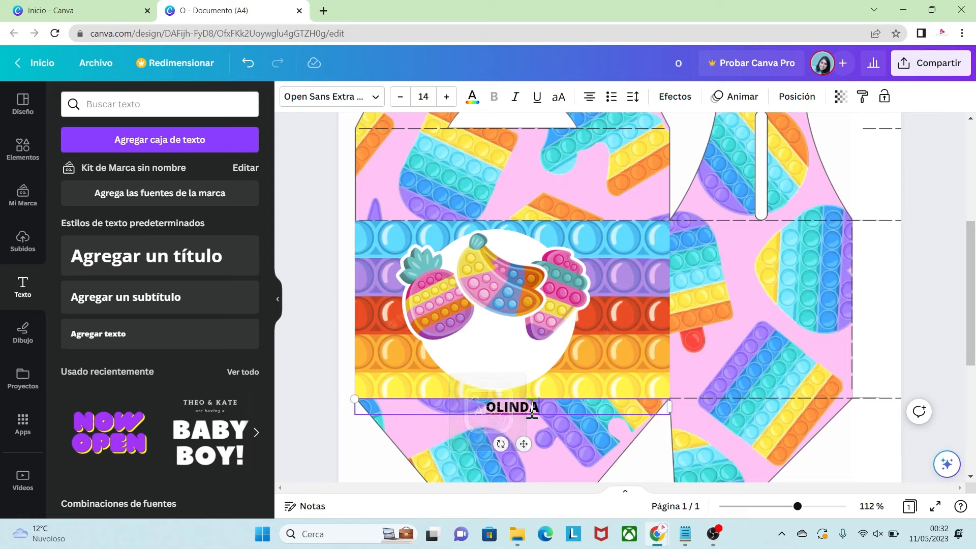
drag(532, 409, 516, 320)
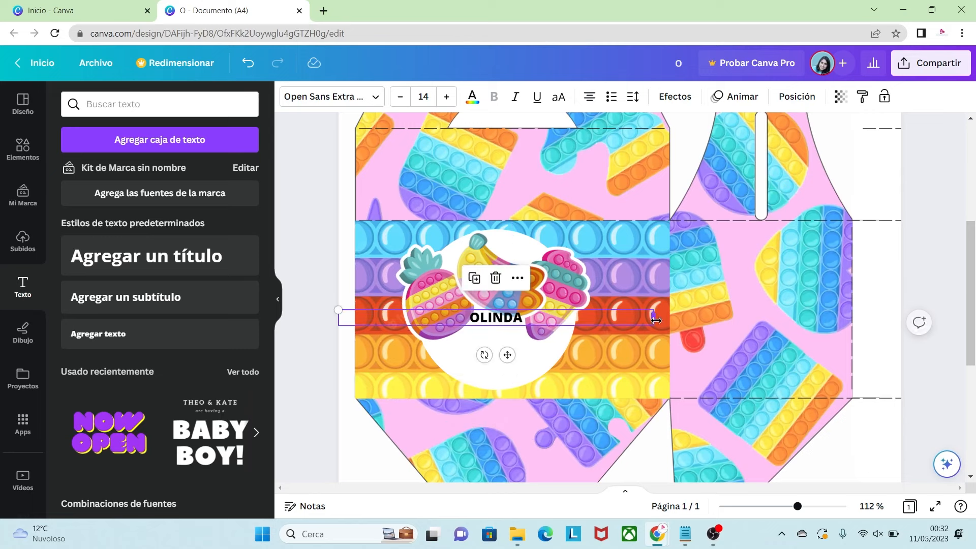
drag(579, 323, 498, 330)
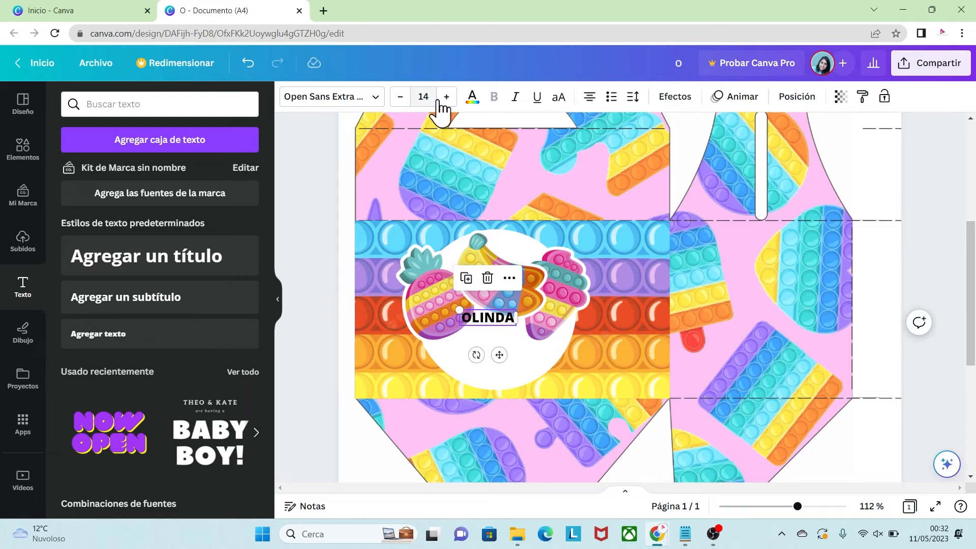
Step: Set the name text to size 54 in the Val font, widen its box to one line and place it across the circle below the fruit
click(427, 97)
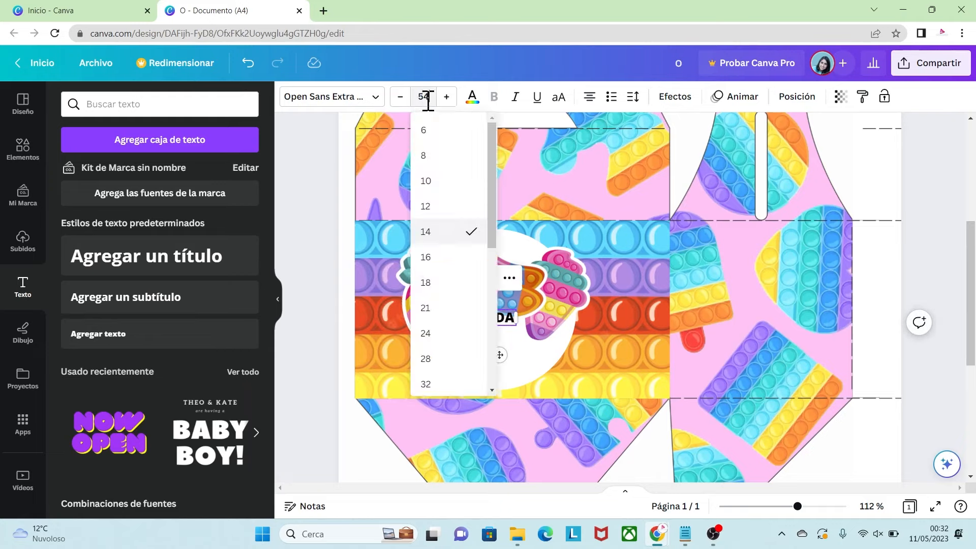
text(54)
click(367, 97)
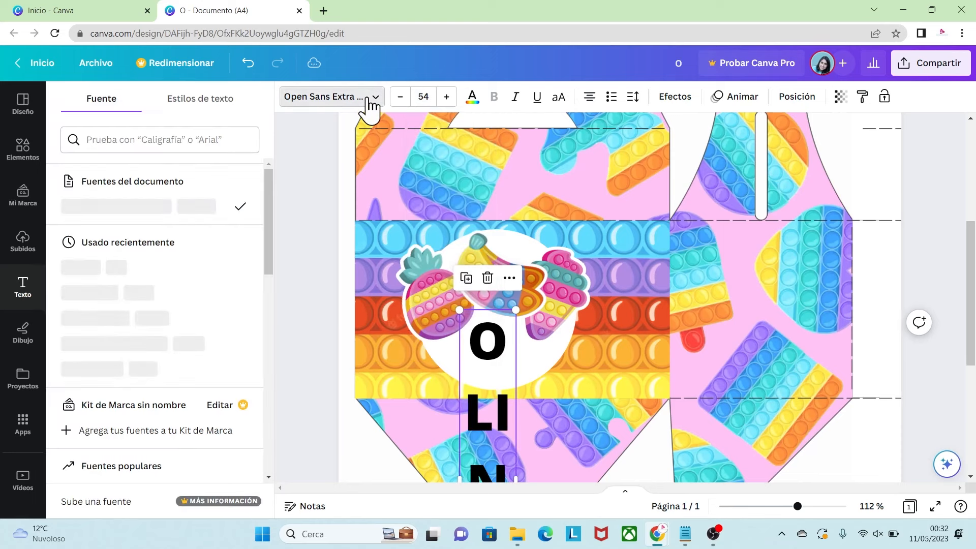
click(165, 139)
text(VAL)
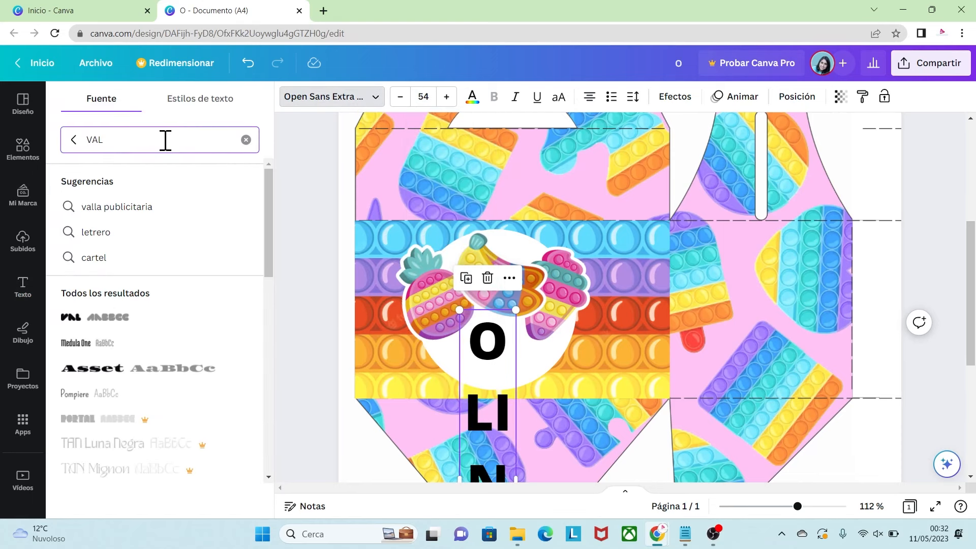
click(97, 319)
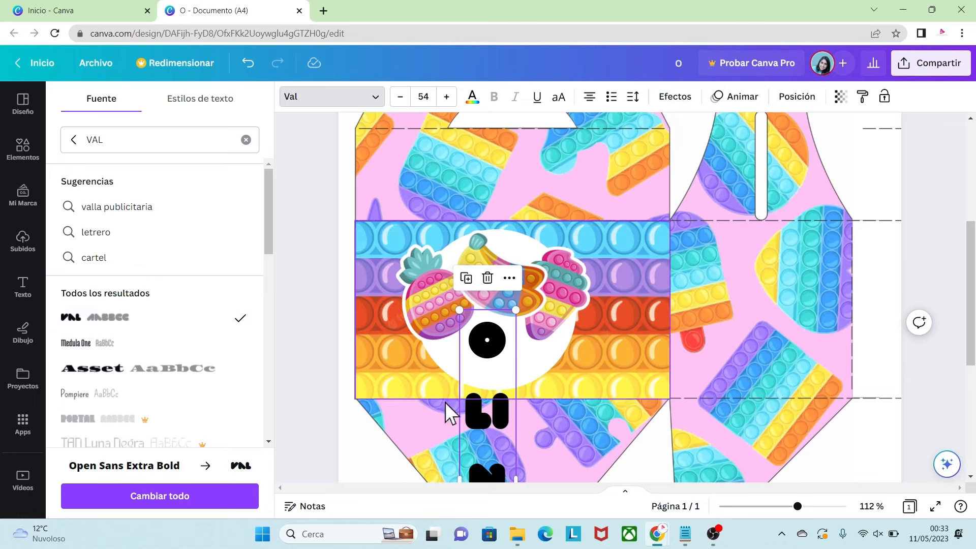
drag(515, 478, 669, 378)
drag(605, 350, 533, 324)
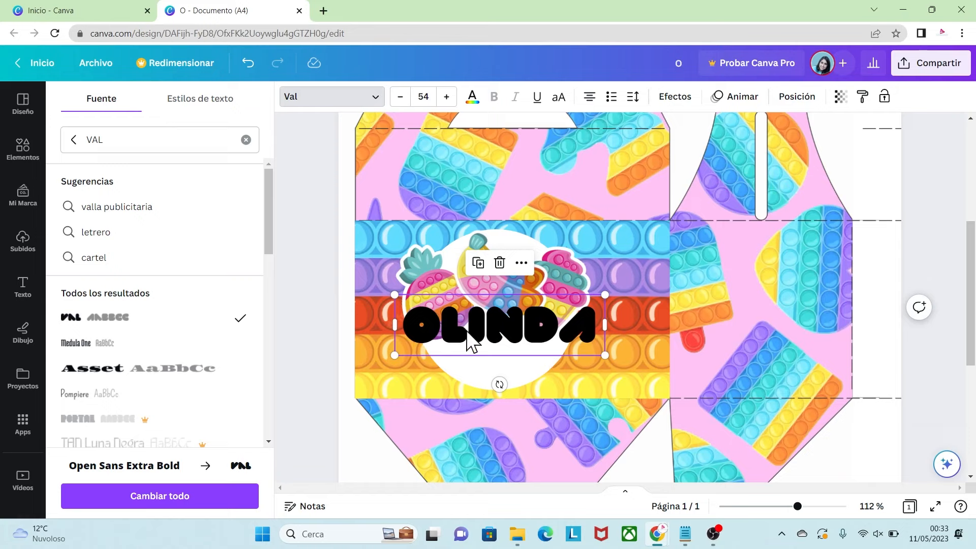
Step: Colour the first letter of the name orange (#DB8427), sampled from the orange row of the pop-it background
click(438, 322)
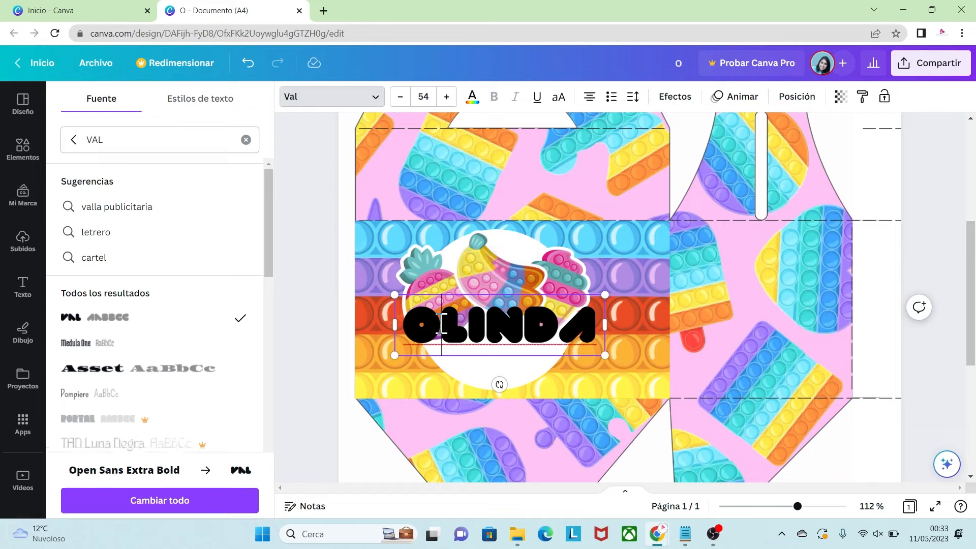
drag(440, 323, 408, 321)
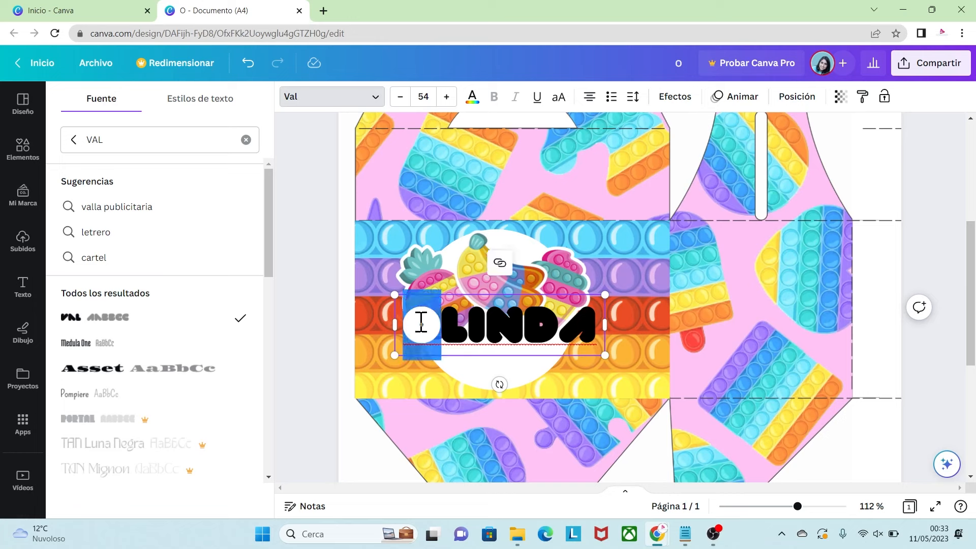
click(472, 96)
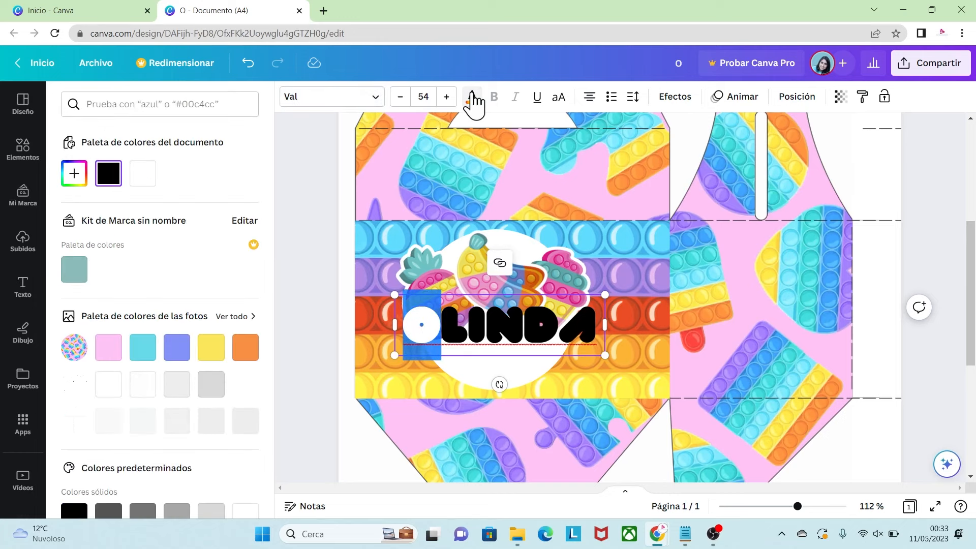
click(76, 173)
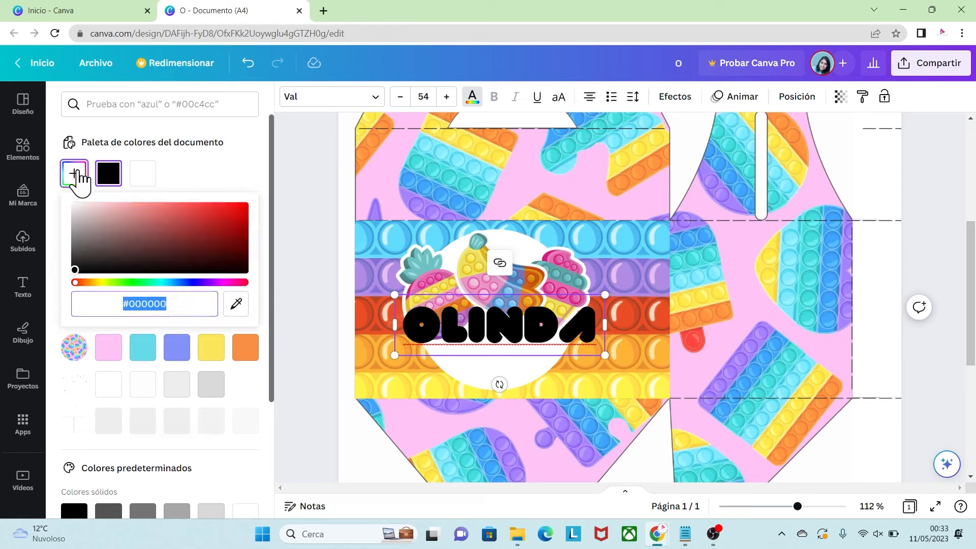
click(235, 305)
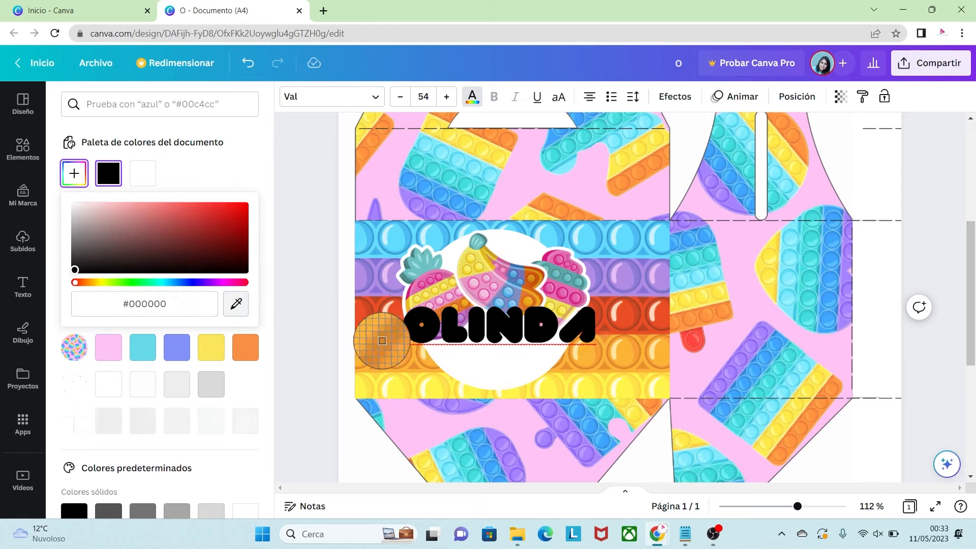
click(382, 341)
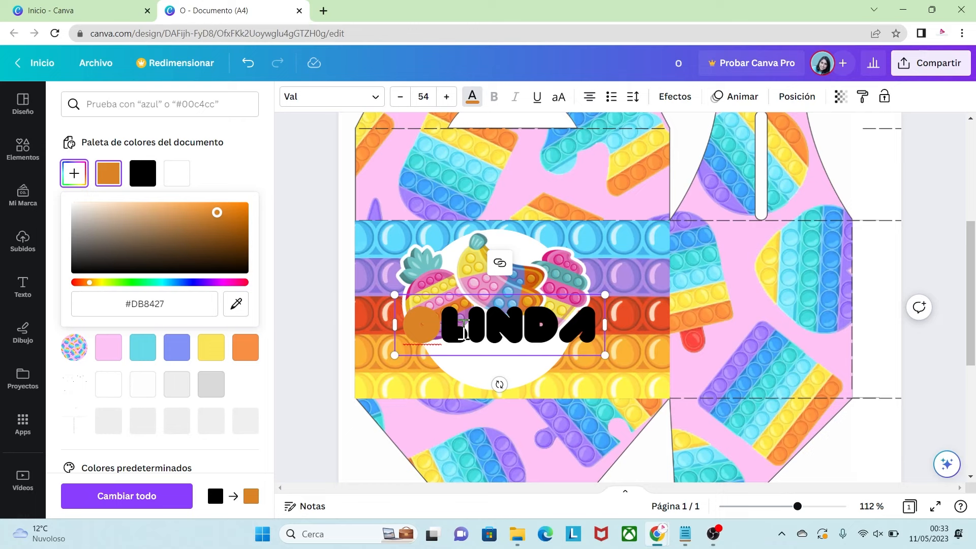
Step: Colour the second letter of the name magenta (#DC2084), sampled from the pineapple image
click(465, 328)
drag(466, 328, 443, 328)
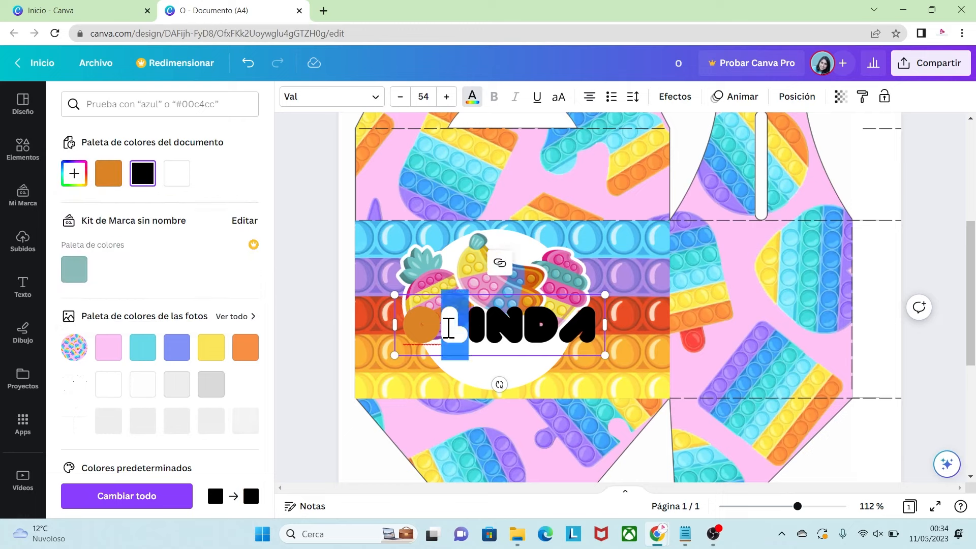
click(74, 173)
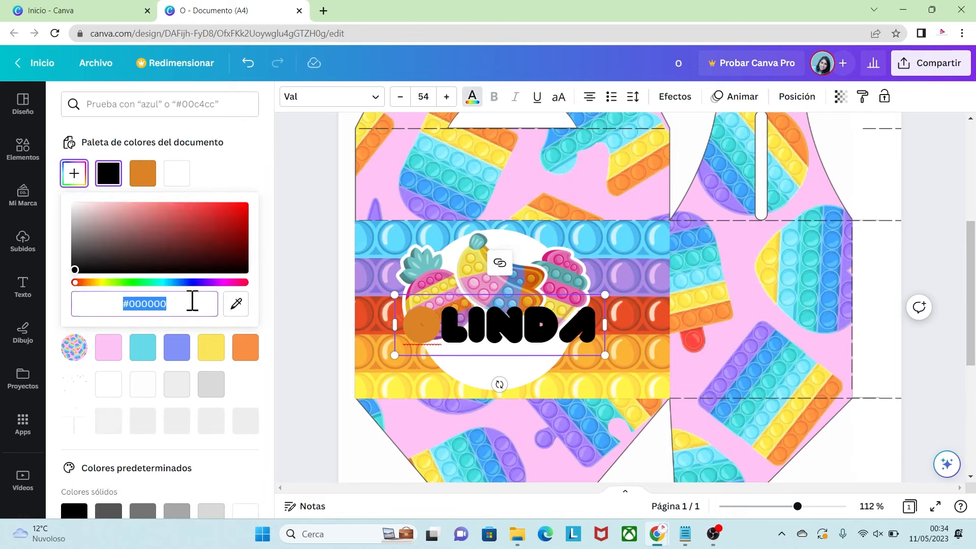
click(235, 305)
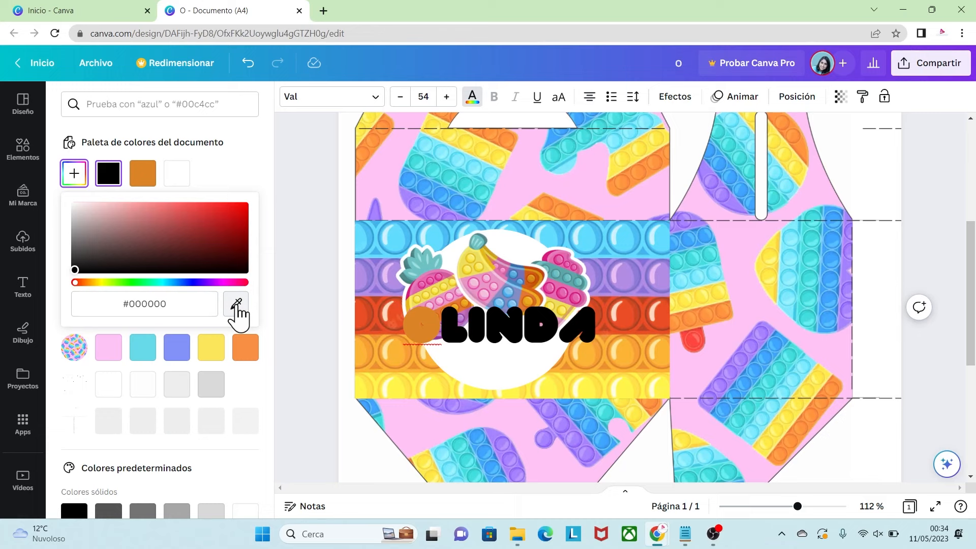
click(419, 288)
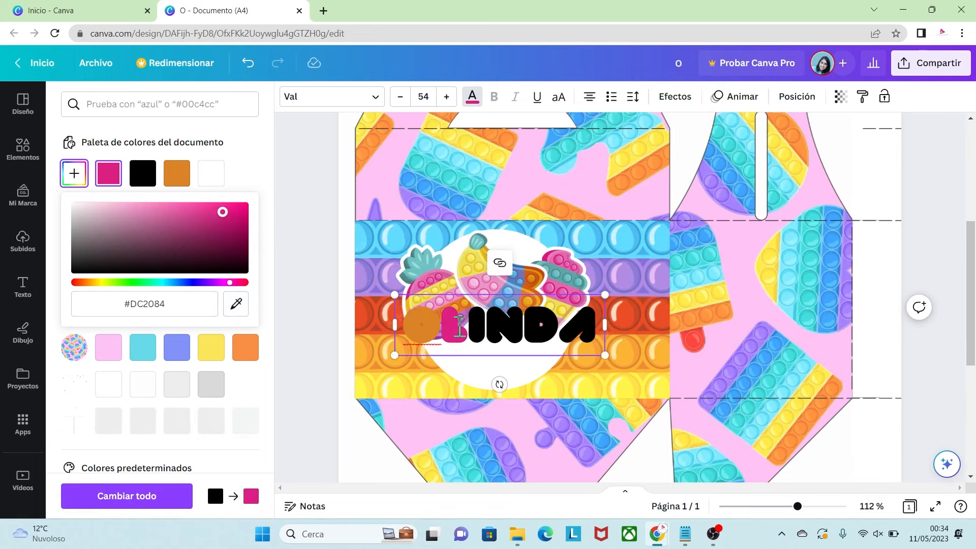
Step: Colour the third letter of the name blue (#44A9E8), sampled from the banana image
drag(478, 325, 471, 323)
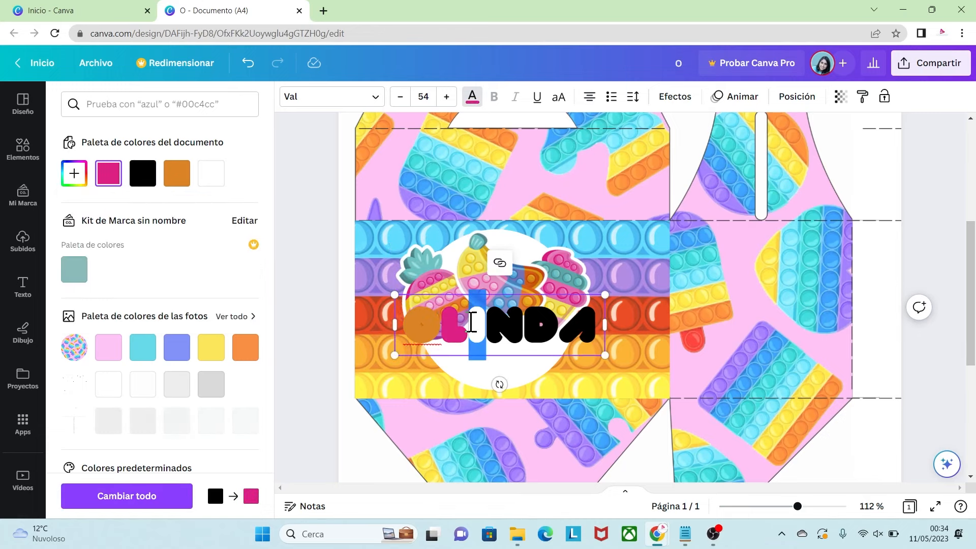
click(472, 99)
click(74, 173)
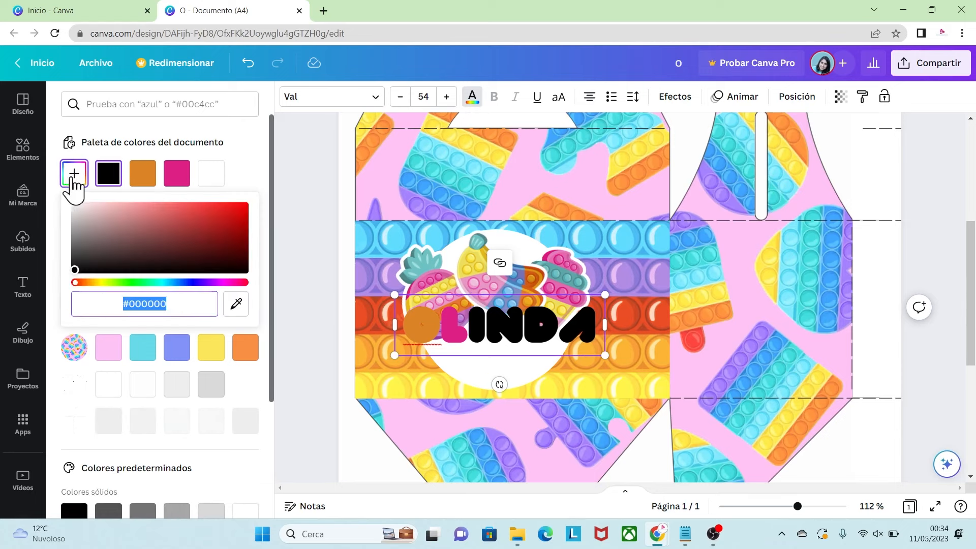
click(236, 304)
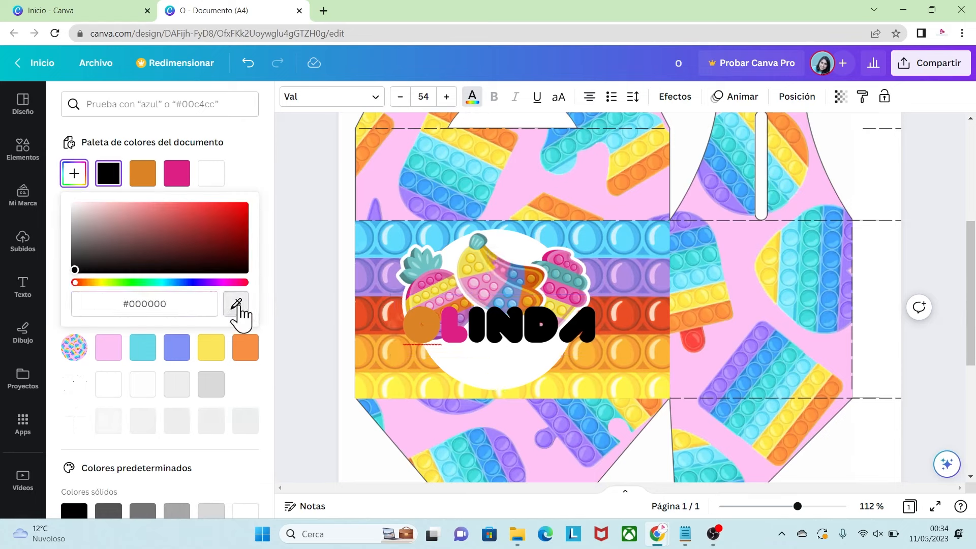
click(505, 296)
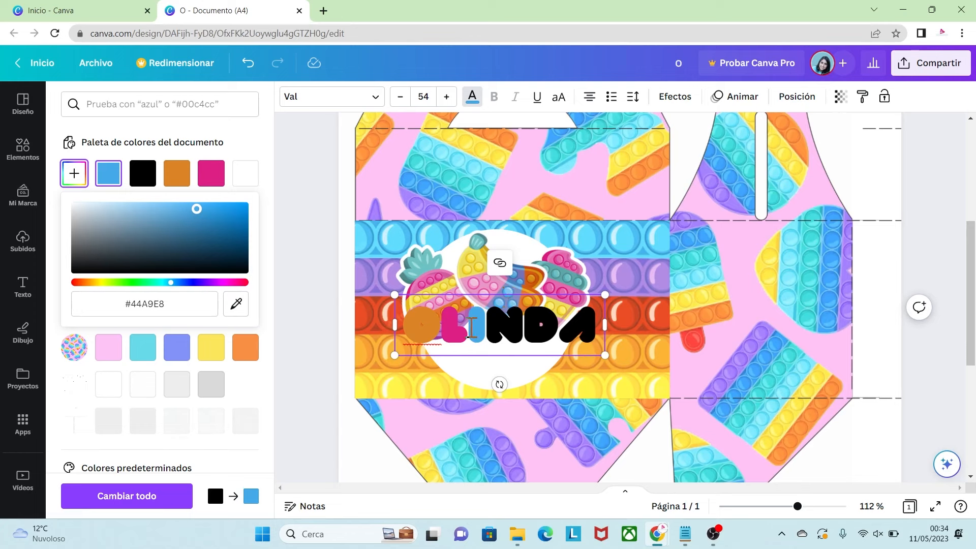
Step: Colour the fourth letter of the name red-orange (#DF512D), sampled from the red row of the pop-it background
click(517, 332)
drag(514, 322, 496, 321)
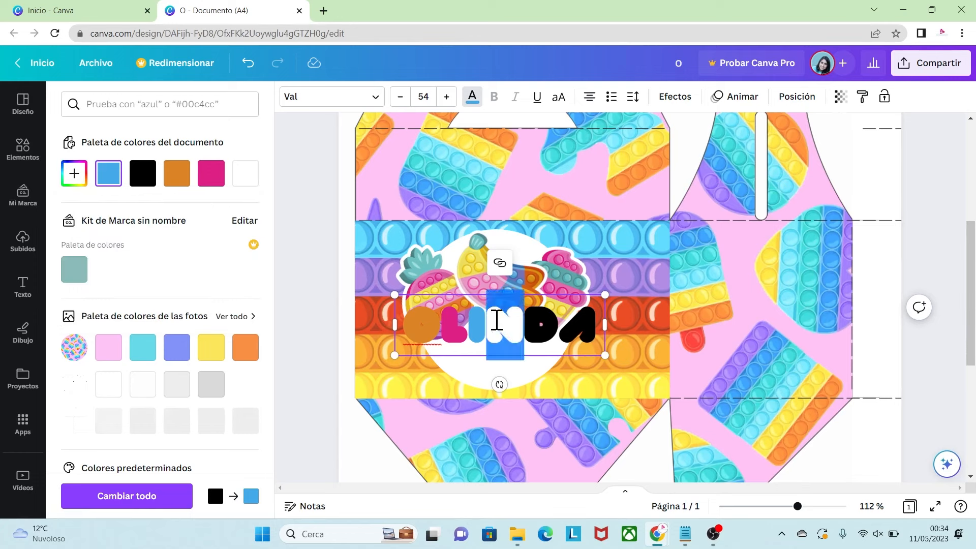
click(473, 99)
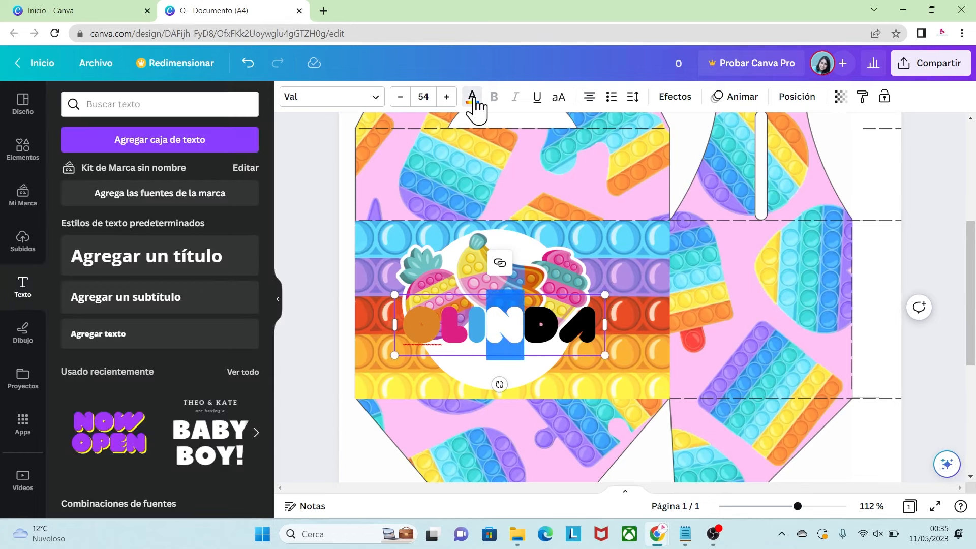
click(473, 99)
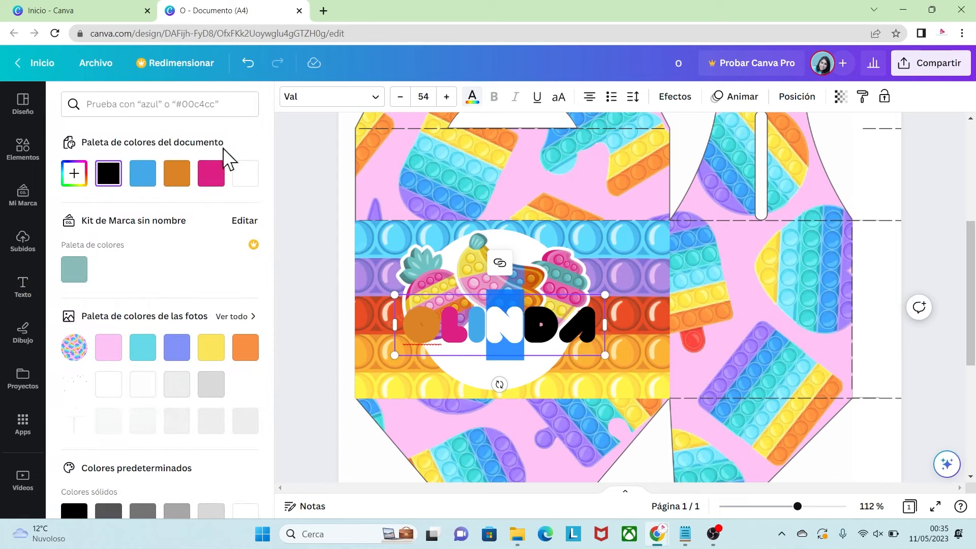
click(74, 173)
click(236, 305)
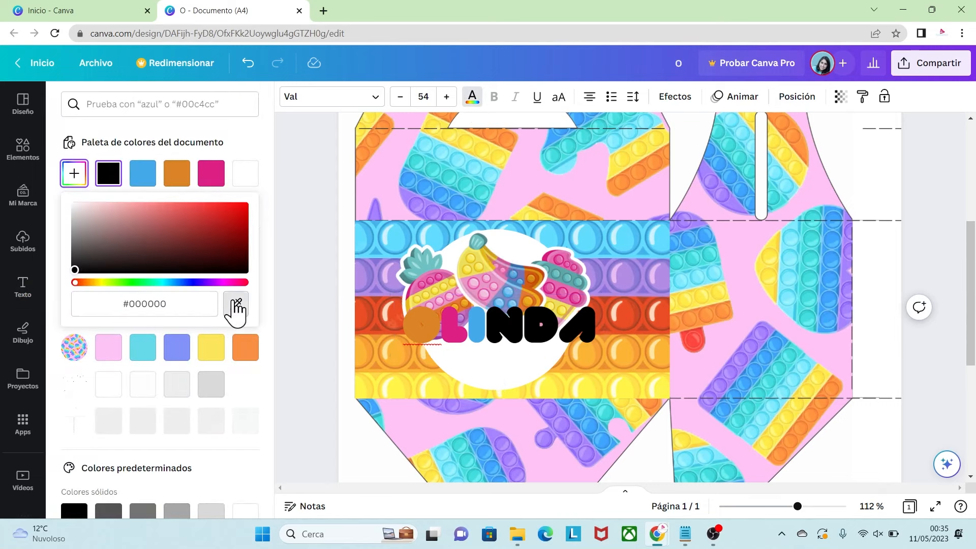
click(380, 317)
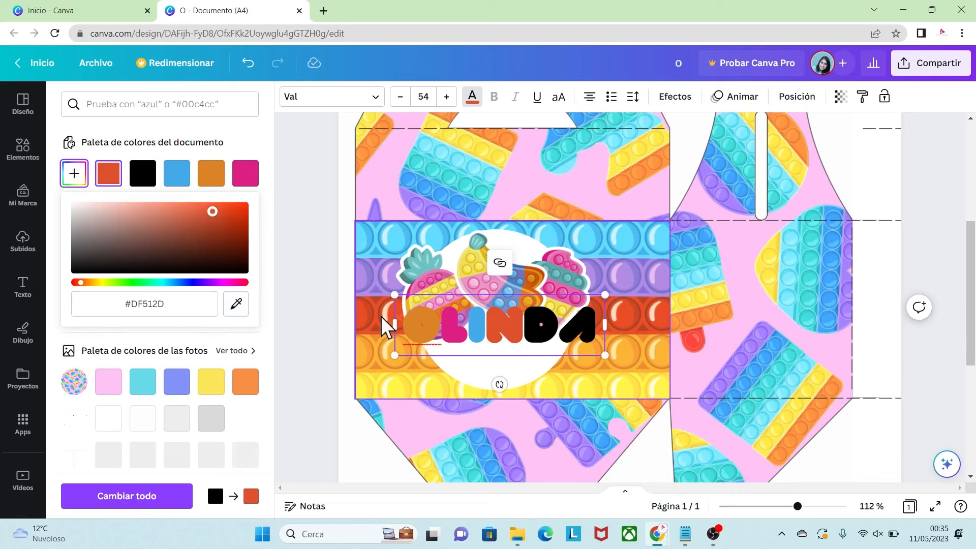
Step: Colour the fifth letter of the name purple, sampled from the purple row of the pop-it background
drag(558, 323, 525, 322)
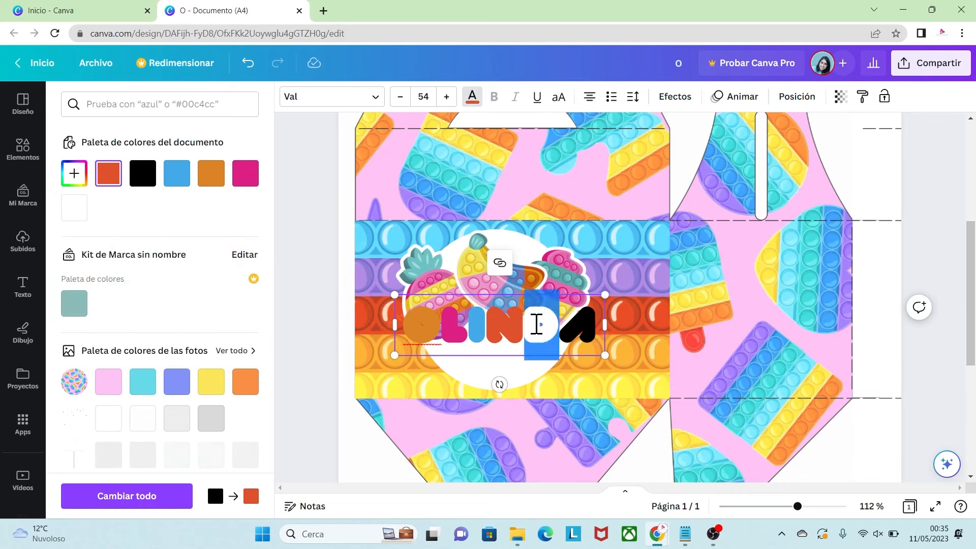
click(472, 99)
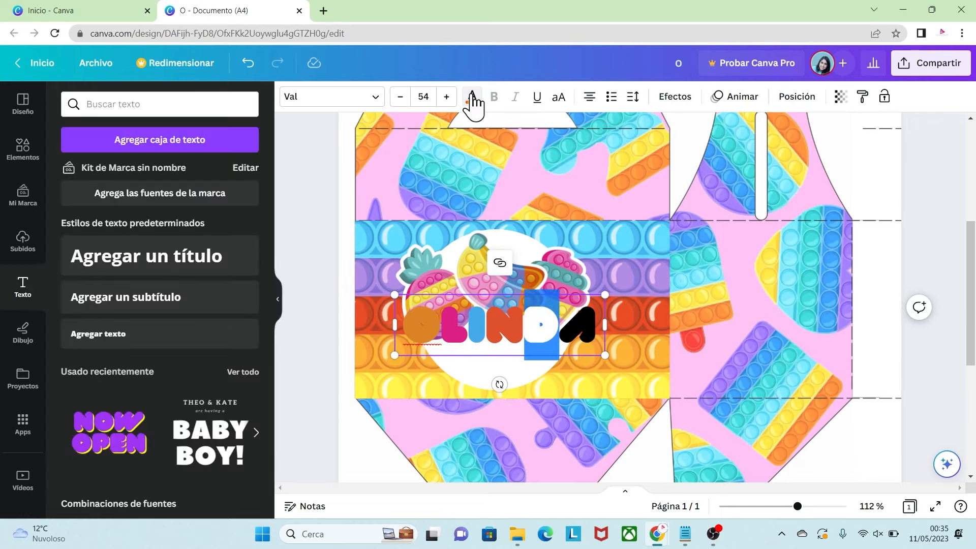
click(472, 99)
click(74, 176)
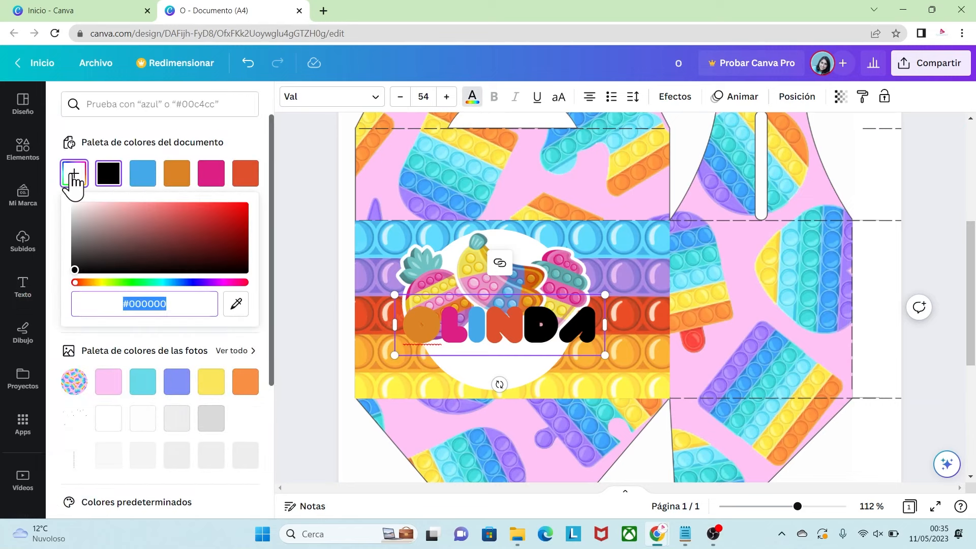
click(237, 306)
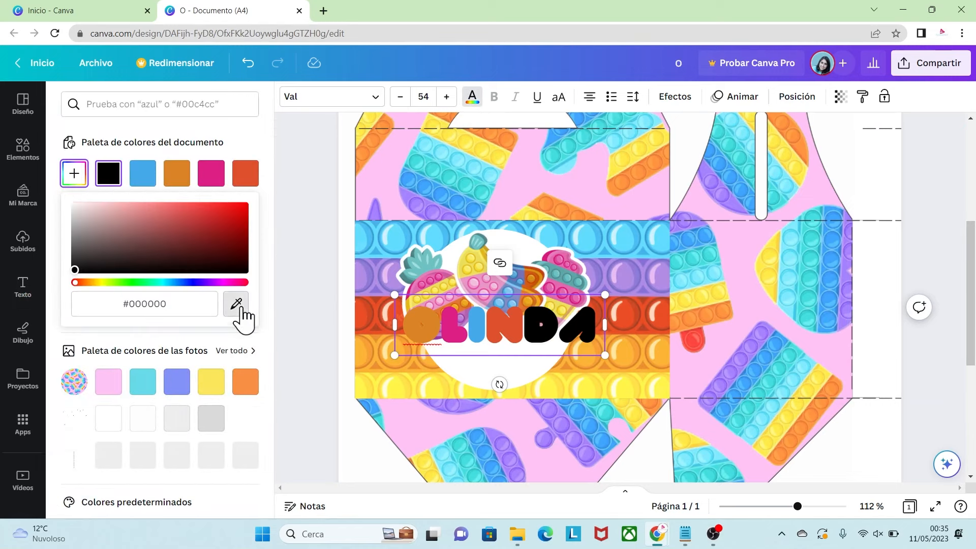
click(384, 285)
Step: Colour the last letter of the name light pink (#E895C4), sampled from the banana image
click(587, 328)
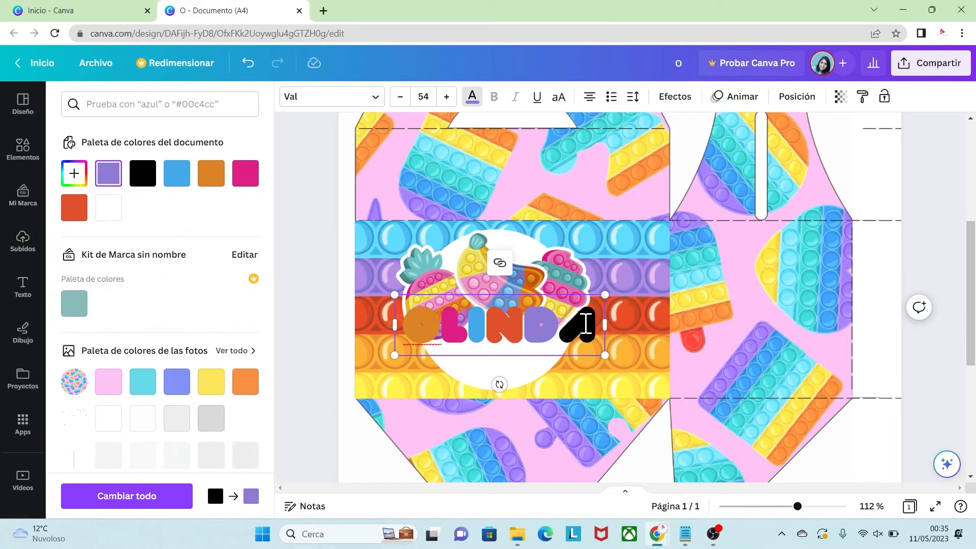
drag(586, 325, 571, 324)
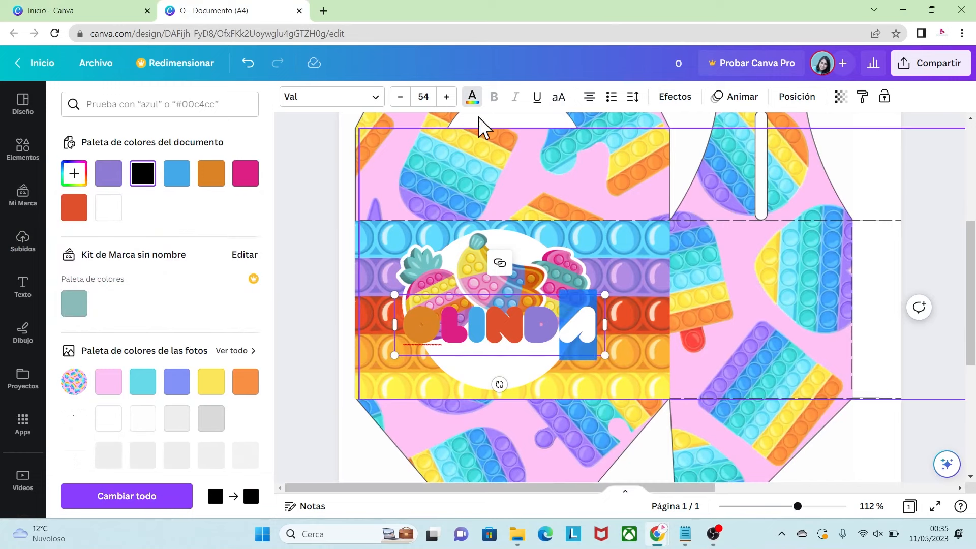
click(472, 99)
click(472, 101)
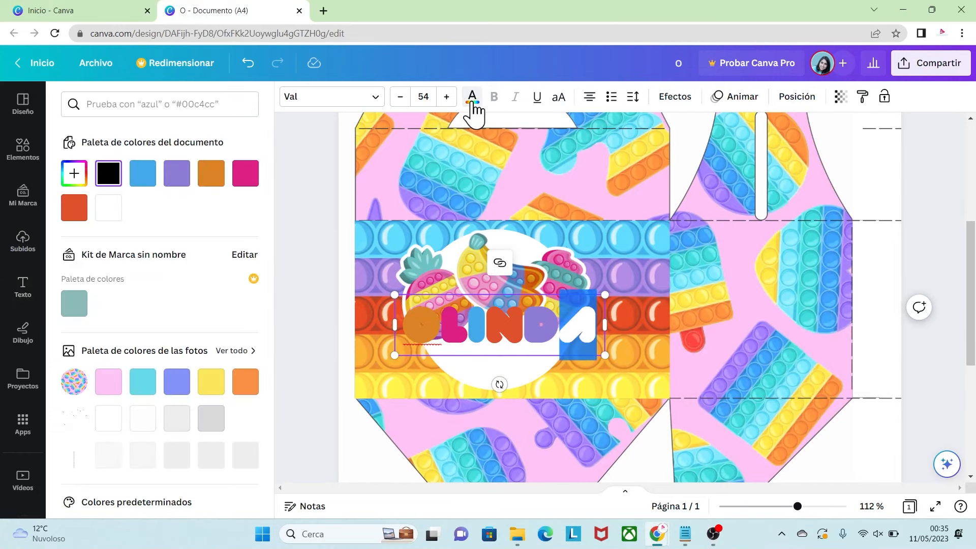
click(74, 173)
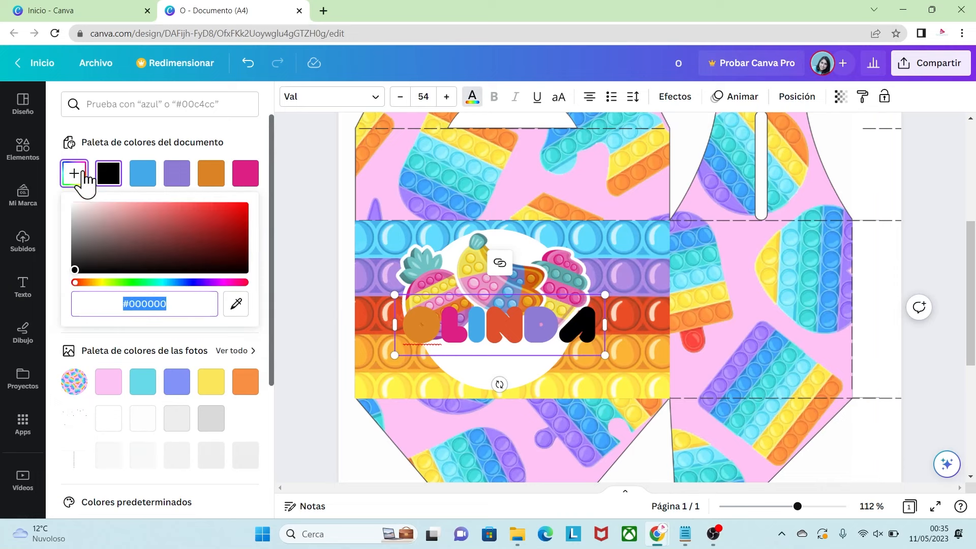
click(237, 305)
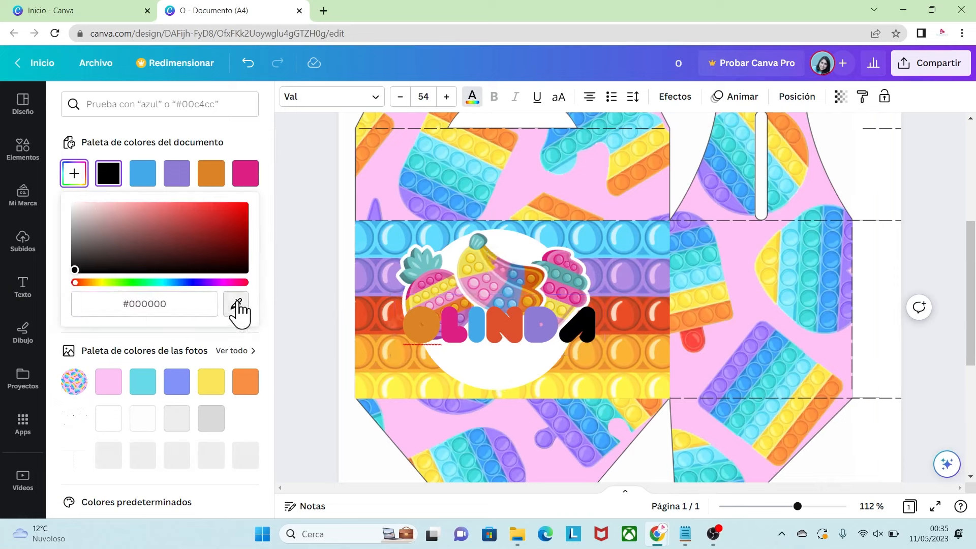
click(480, 291)
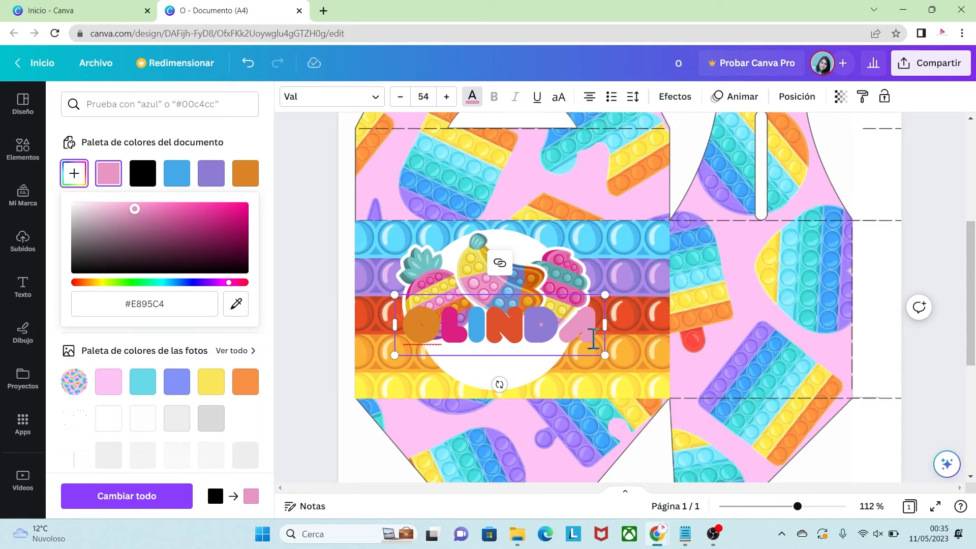
Step: Apply a white Contorno effect with thickness (Grosor) 82 to the whole name text and deselect it
click(510, 341)
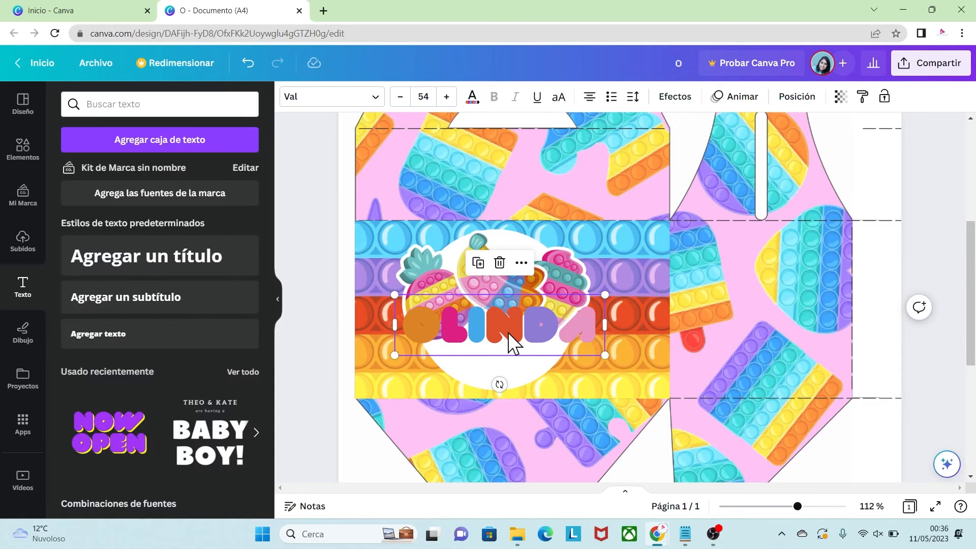
click(675, 104)
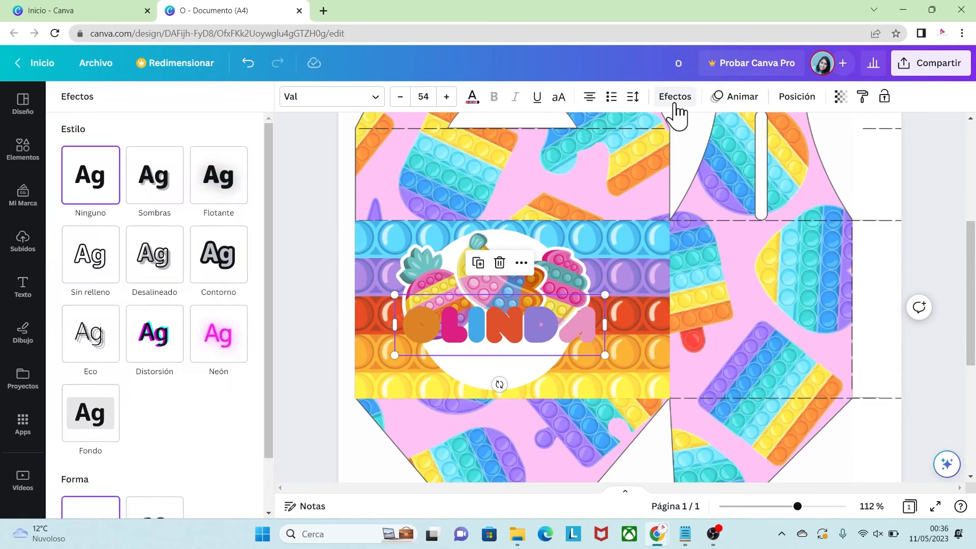
click(237, 261)
click(237, 356)
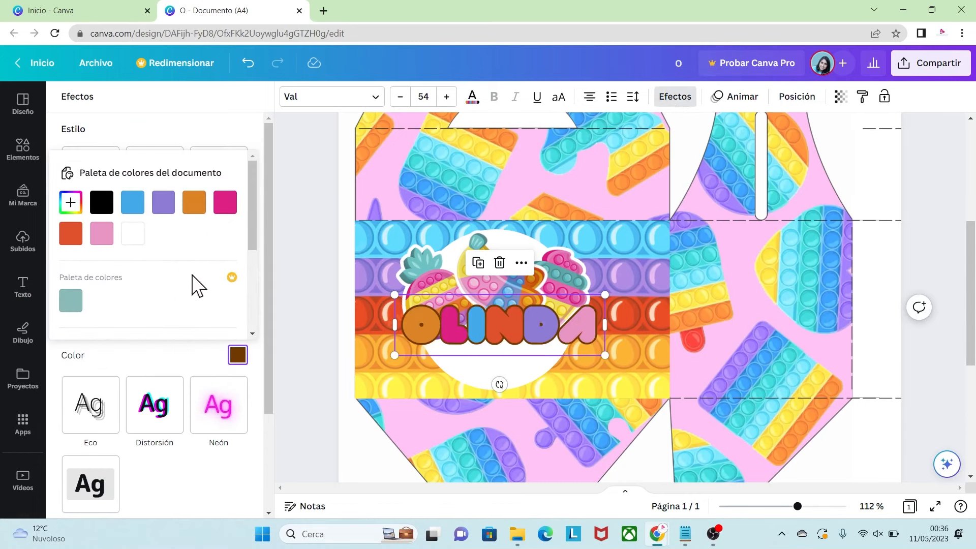
click(133, 234)
click(187, 349)
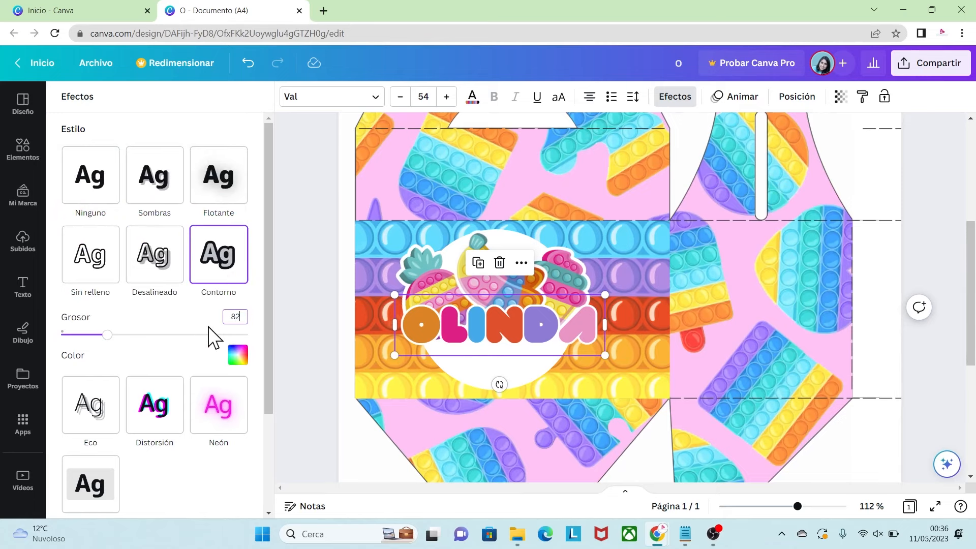
key(Return)
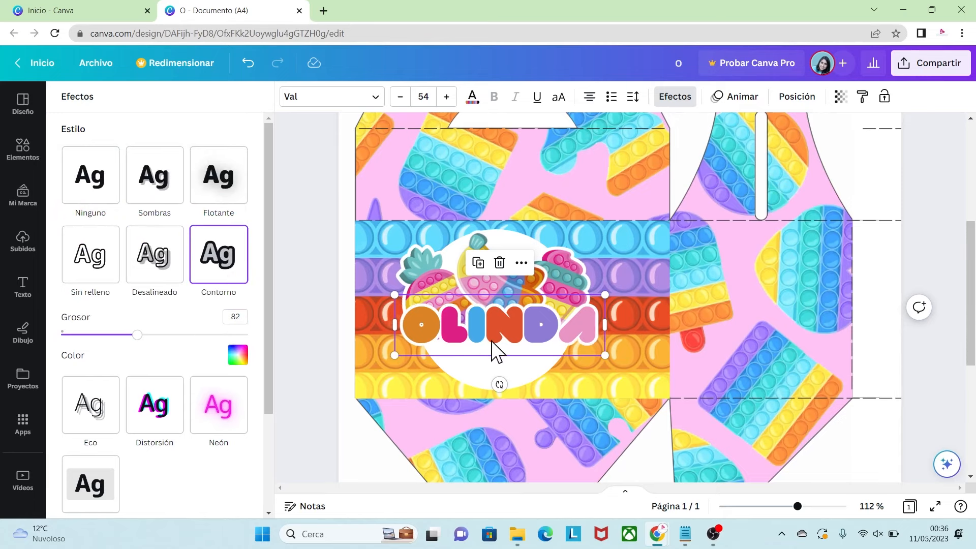
click(500, 360)
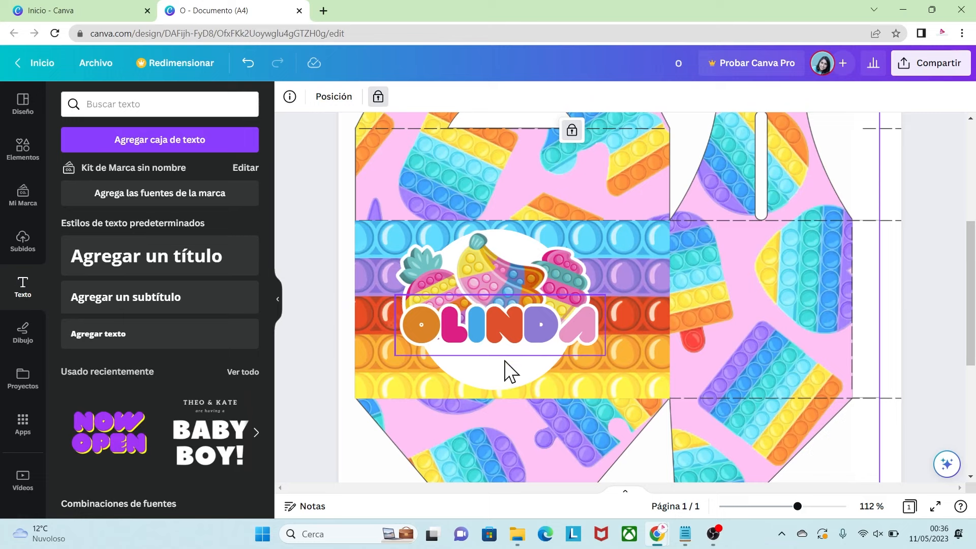
Step: Add the text "mis 8 añitos" in Bukhari Script, place it below the name, and set its font size to 19
click(185, 152)
drag(609, 300, 478, 341)
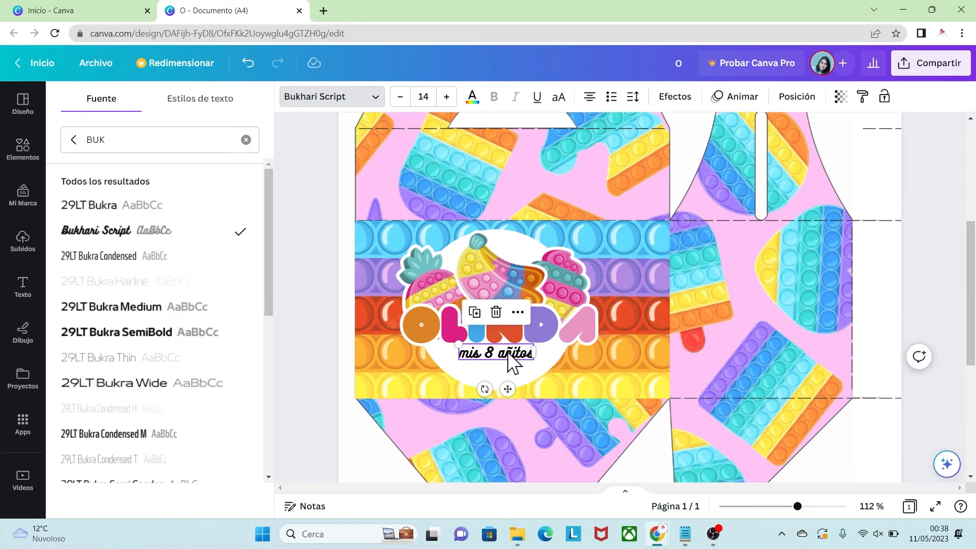
click(446, 97)
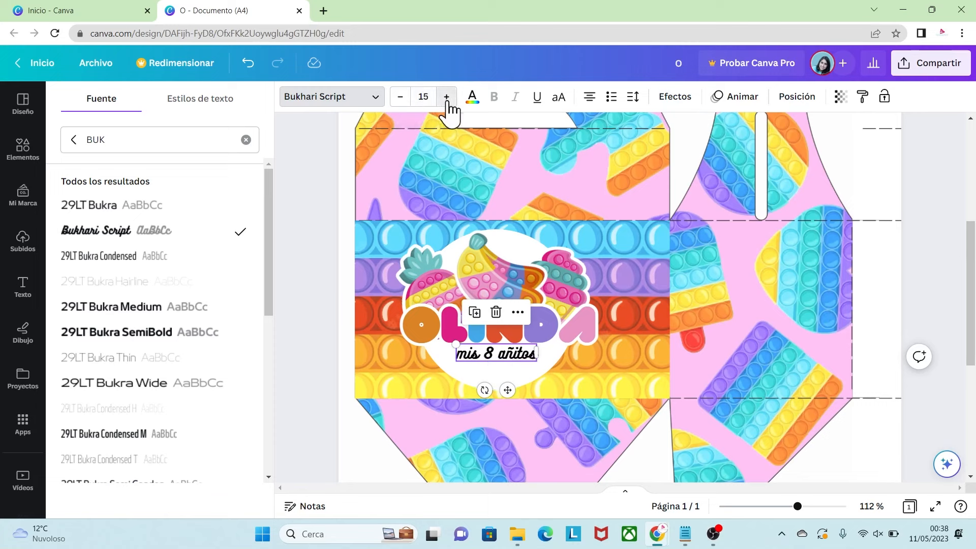
click(447, 96)
click(446, 96)
click(446, 97)
click(446, 96)
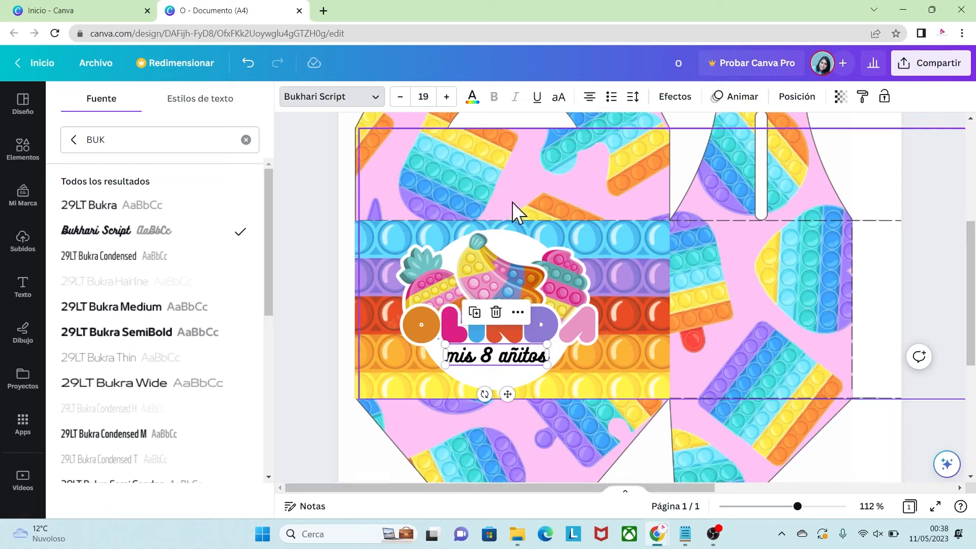
Step: Colour the "mis 8 añitos" text purple and give it a white Contorno effect with thickness (Grosor) 115
click(473, 97)
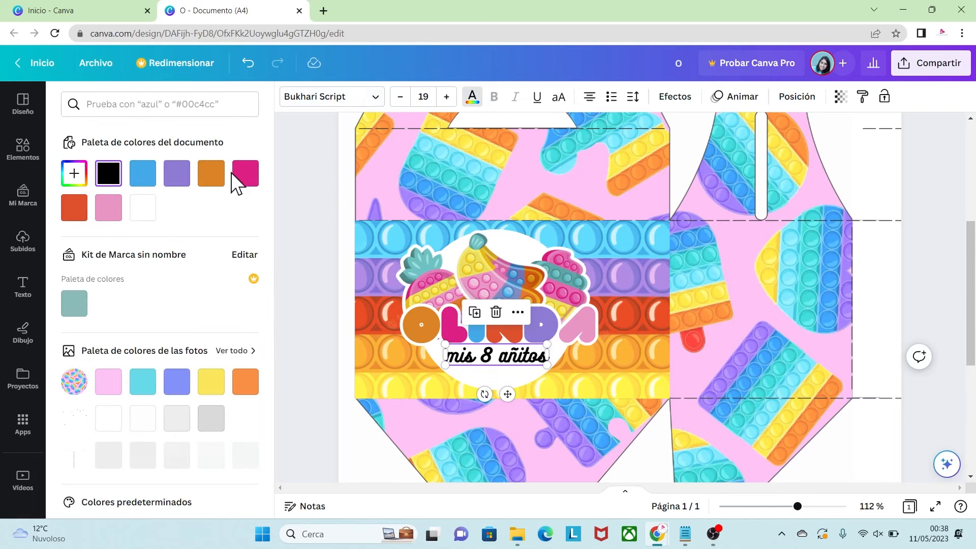
click(178, 174)
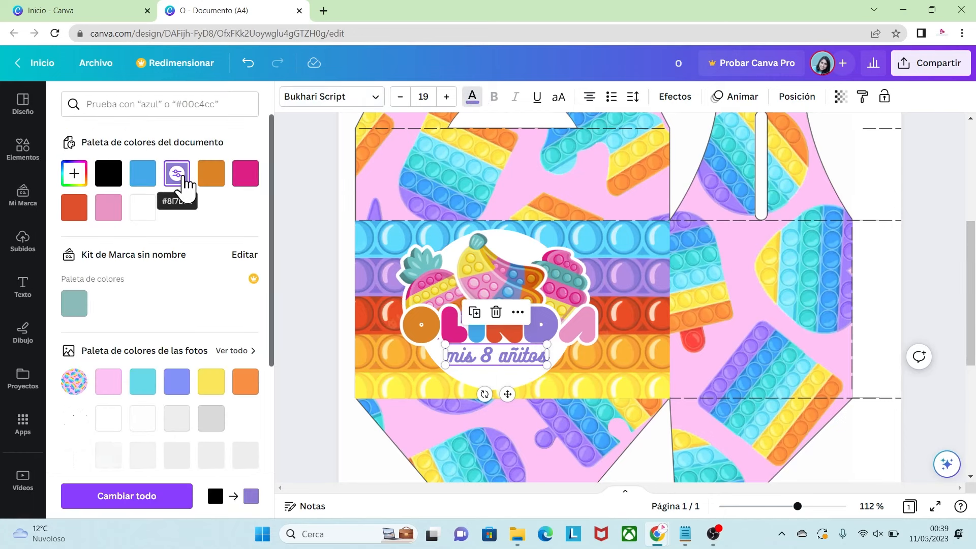
click(675, 102)
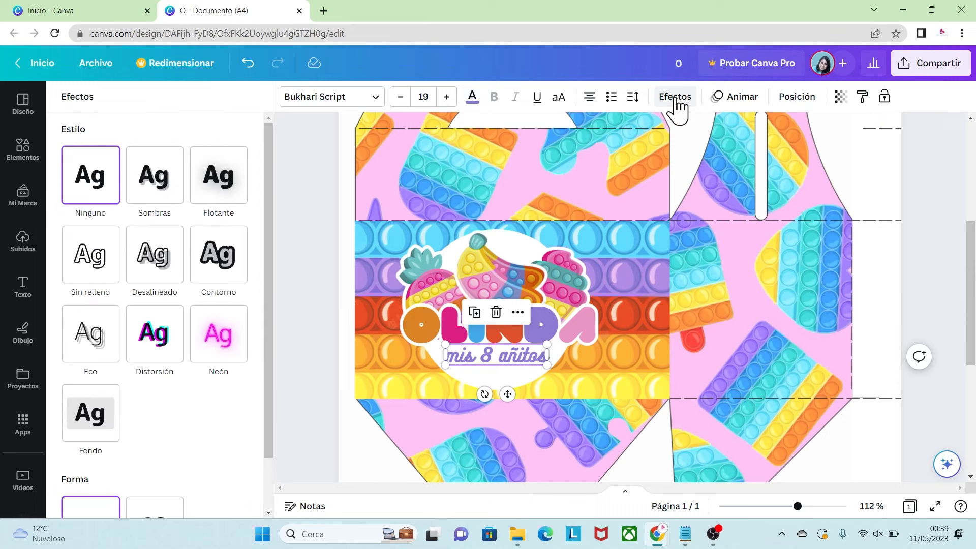
click(231, 262)
click(237, 362)
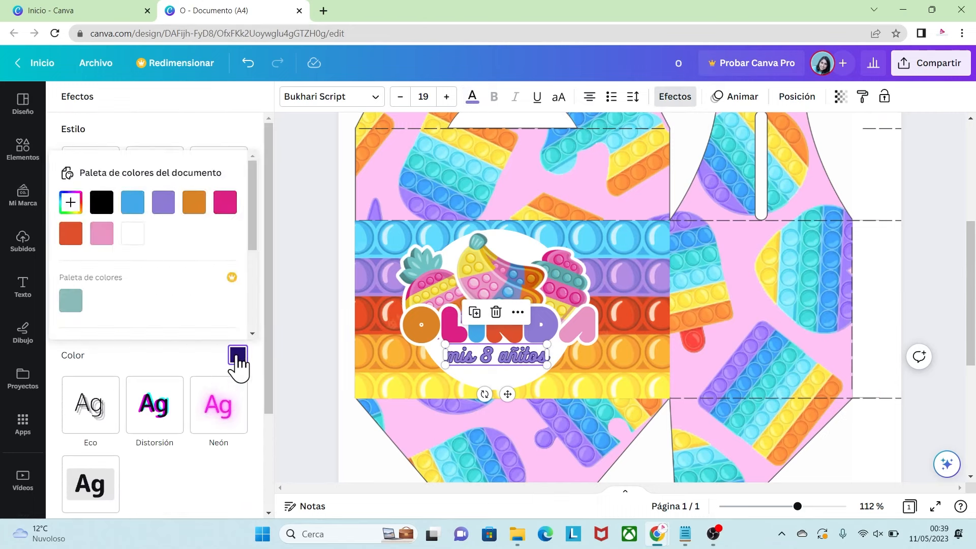
click(135, 237)
click(187, 367)
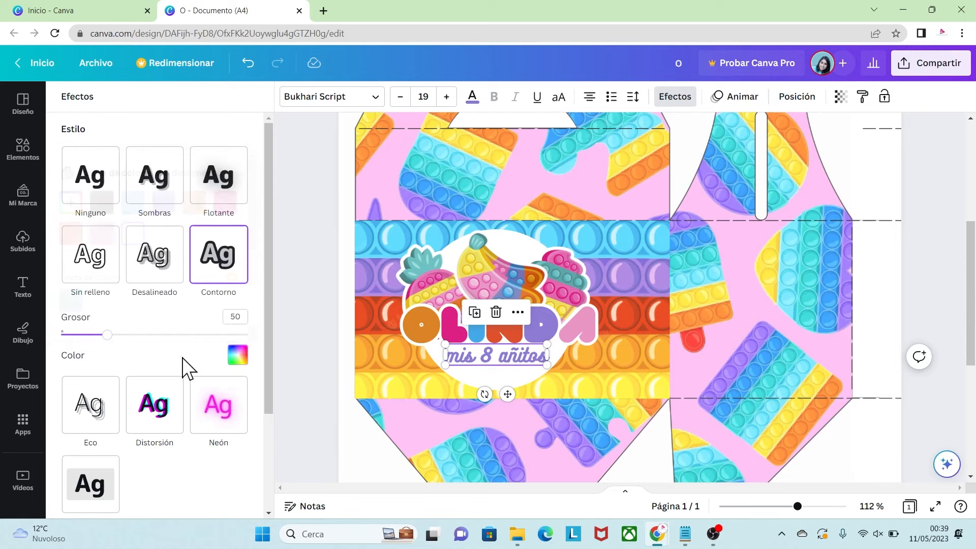
drag(117, 336, 168, 336)
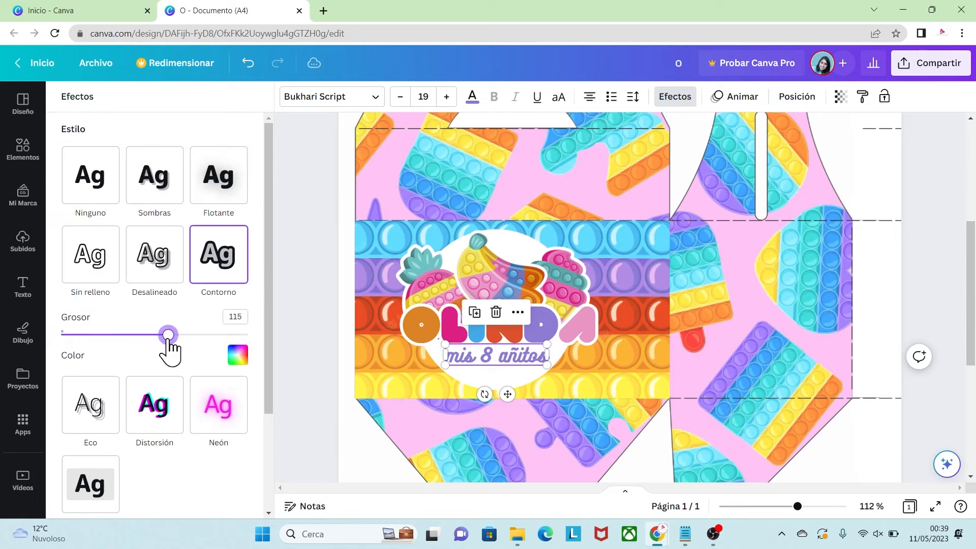
click(539, 369)
Step: Insert a purple circle shape, shrink it and place it around the 8 in "mis 8 añitos"
click(23, 150)
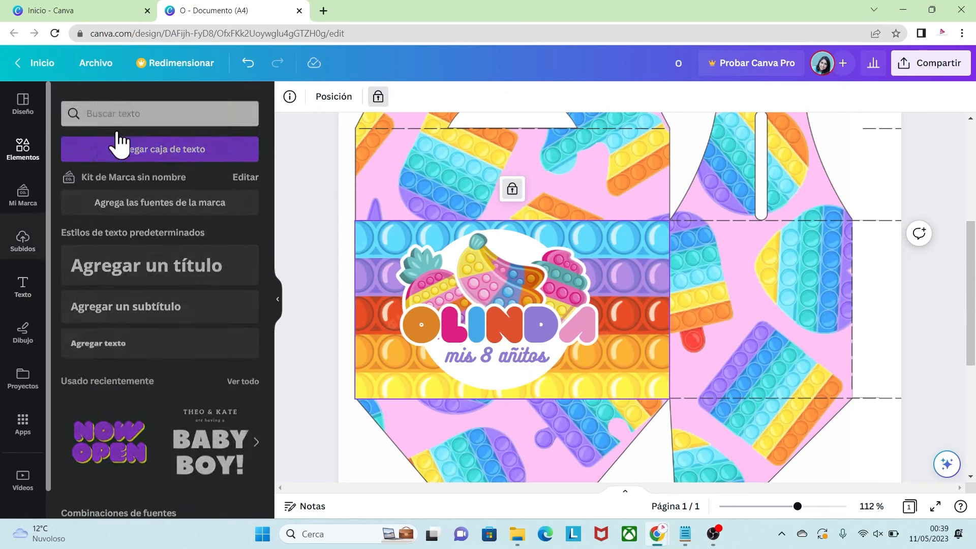
click(128, 104)
text(CIRCU)
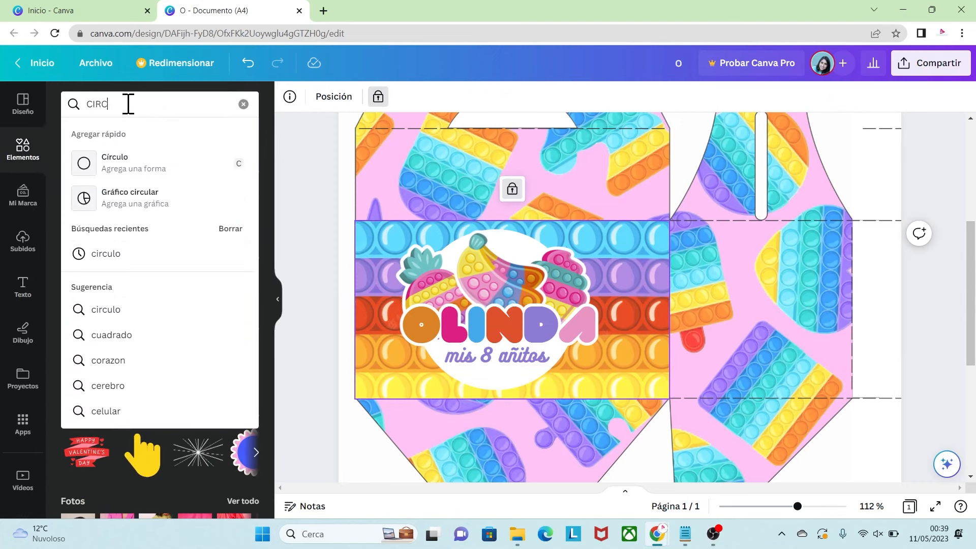
click(133, 171)
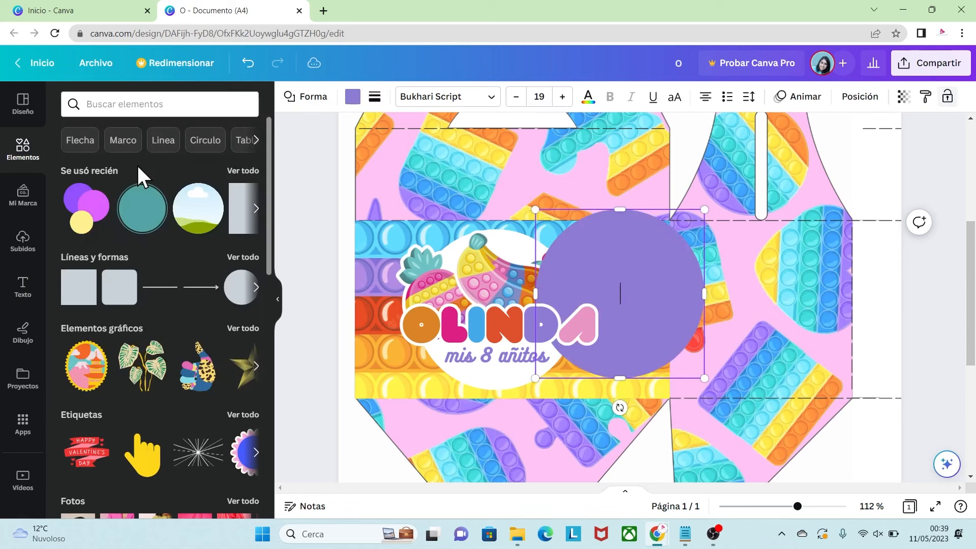
drag(533, 209, 483, 355)
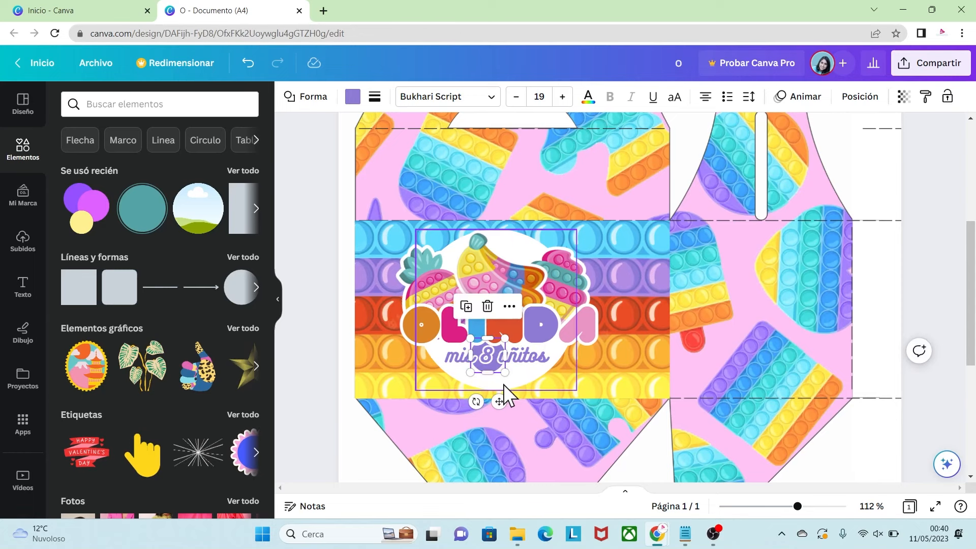
Step: Reorder the layers so the purple circle sits above the name and directly below the "mis 8 añitos" text
click(526, 358)
click(581, 276)
right_click(580, 277)
mouse_move(629, 305)
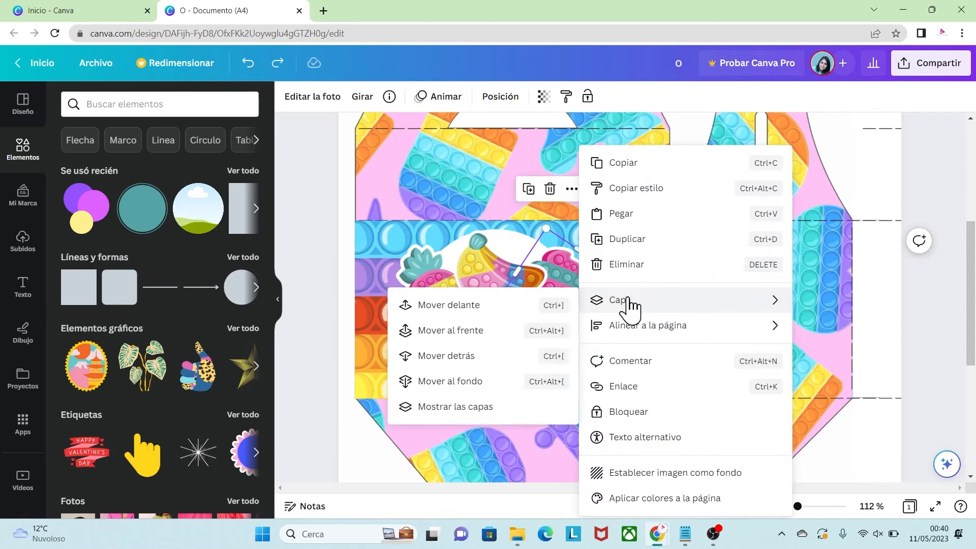
click(468, 417)
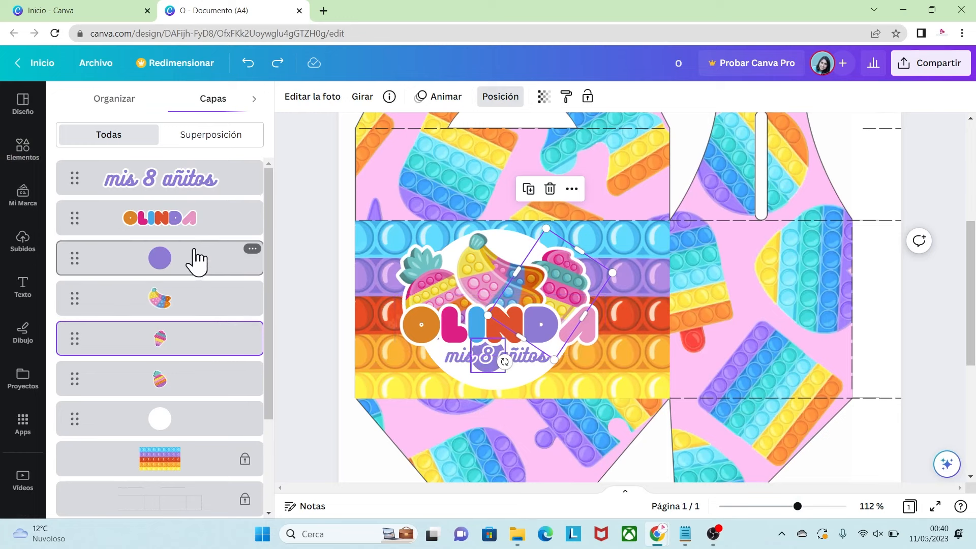
drag(196, 259, 201, 221)
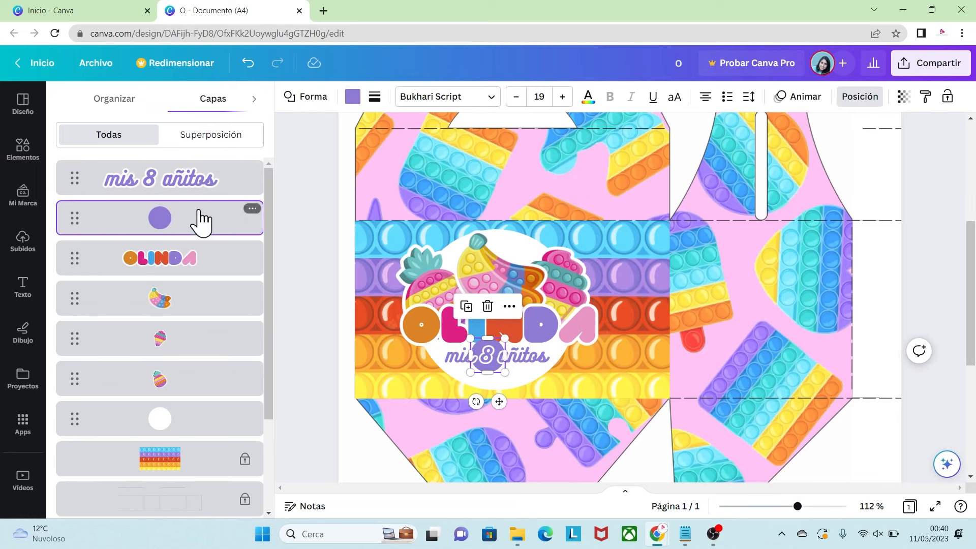
Step: Move the "mis 8 añitos" text slightly up, closer to the name, and deselect it
click(531, 361)
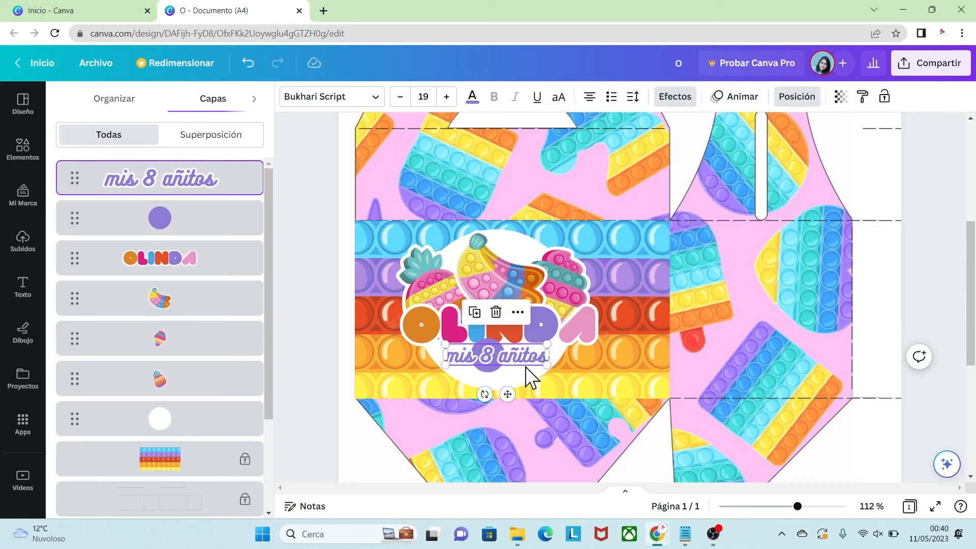
drag(528, 351, 528, 351)
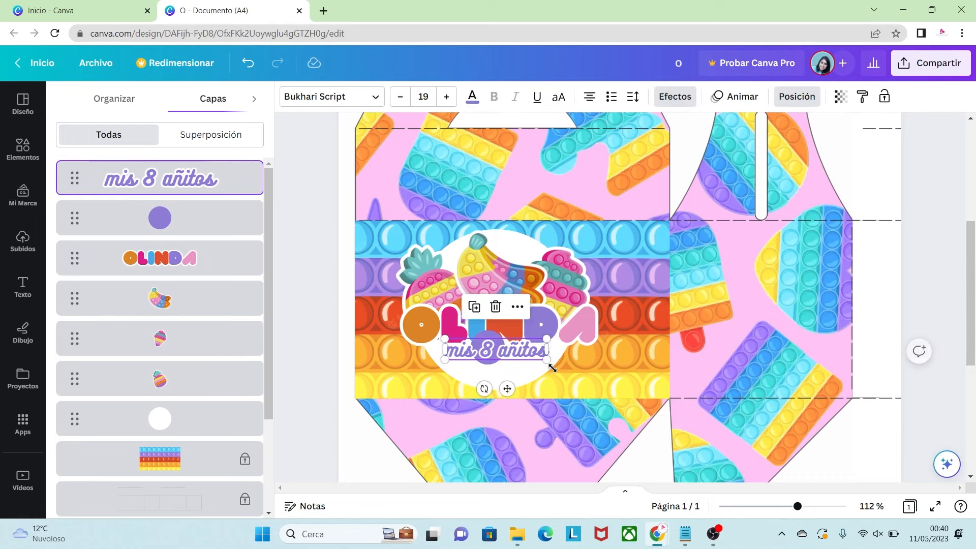
click(892, 360)
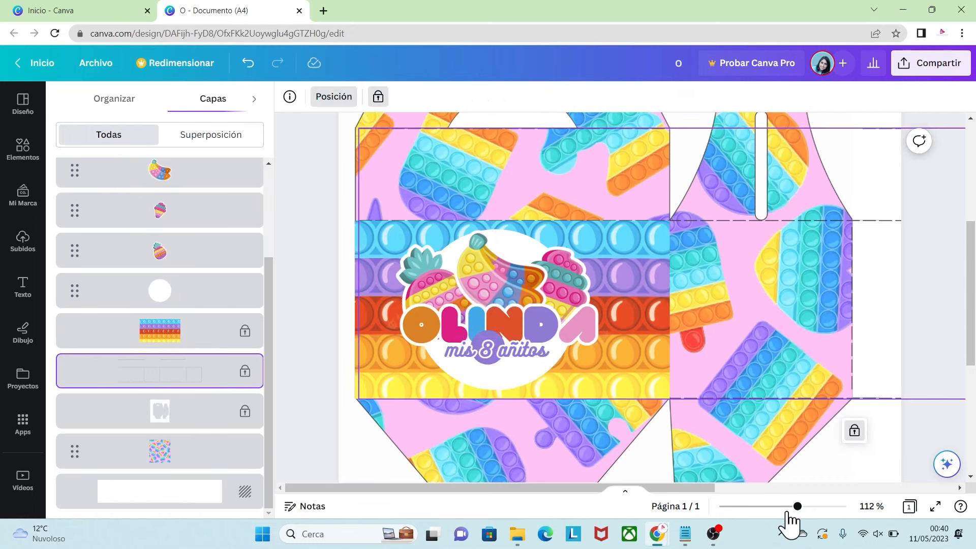
drag(796, 507, 780, 507)
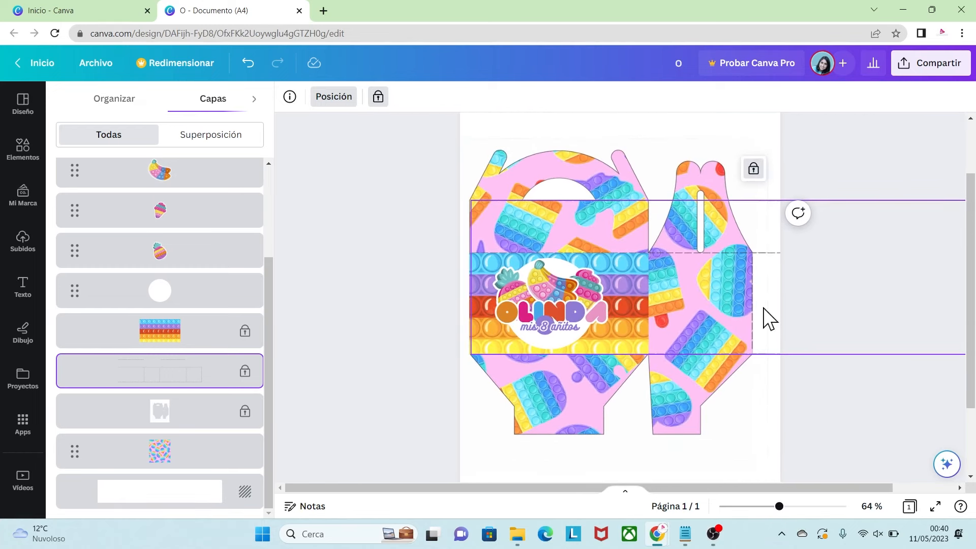
click(754, 171)
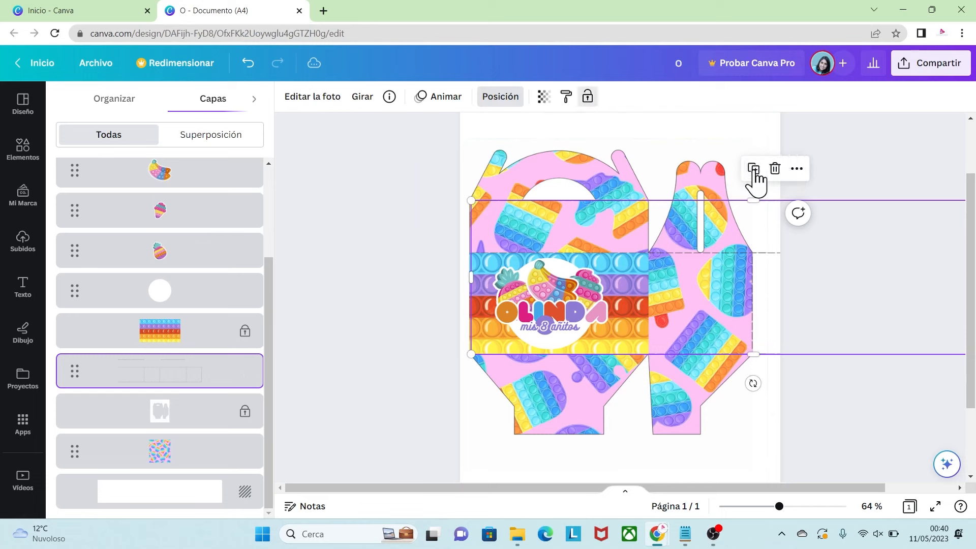
key(ctrl+z)
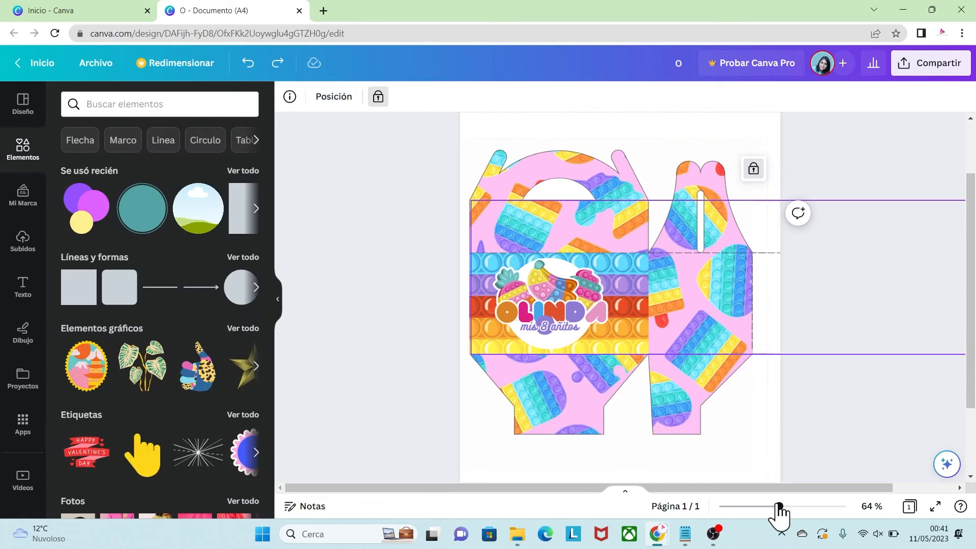
Step: Duplicate the decorated page and, on page 2, move the template, pattern and fold lines left past the page edge
drag(779, 506, 766, 507)
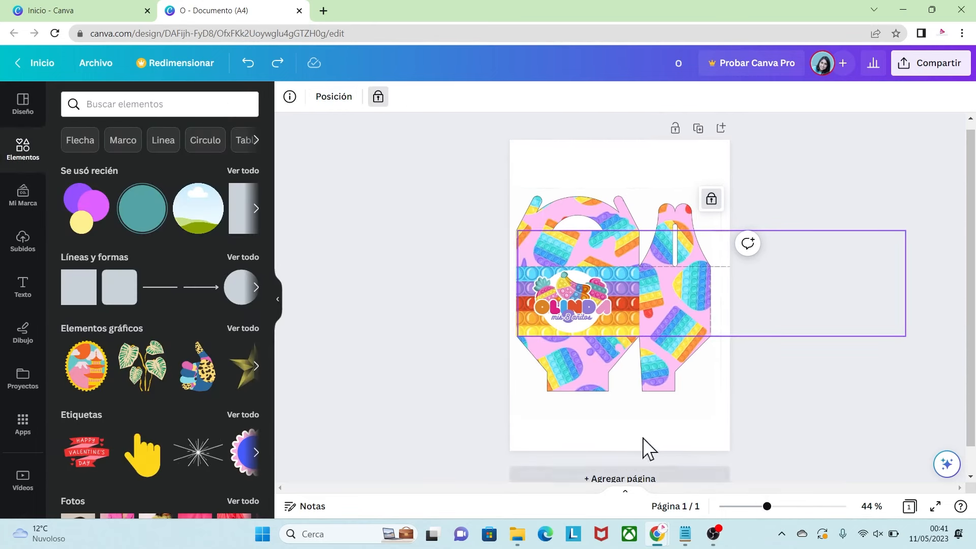
click(698, 129)
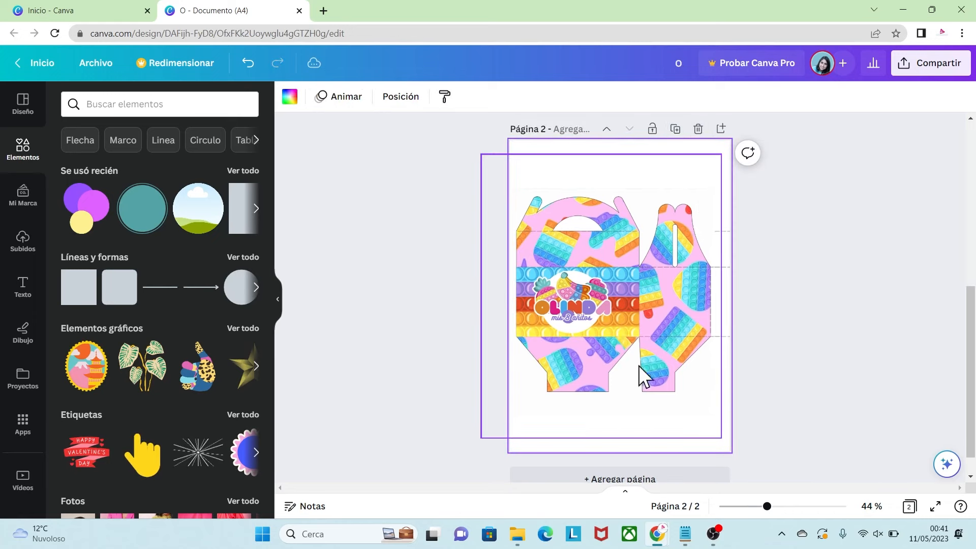
drag(766, 506, 752, 507)
drag(847, 410, 448, 224)
drag(666, 328, 539, 320)
Step: Extend the page 2 template image's crop to reveal the second box half, and shift all the elements slightly left
click(566, 244)
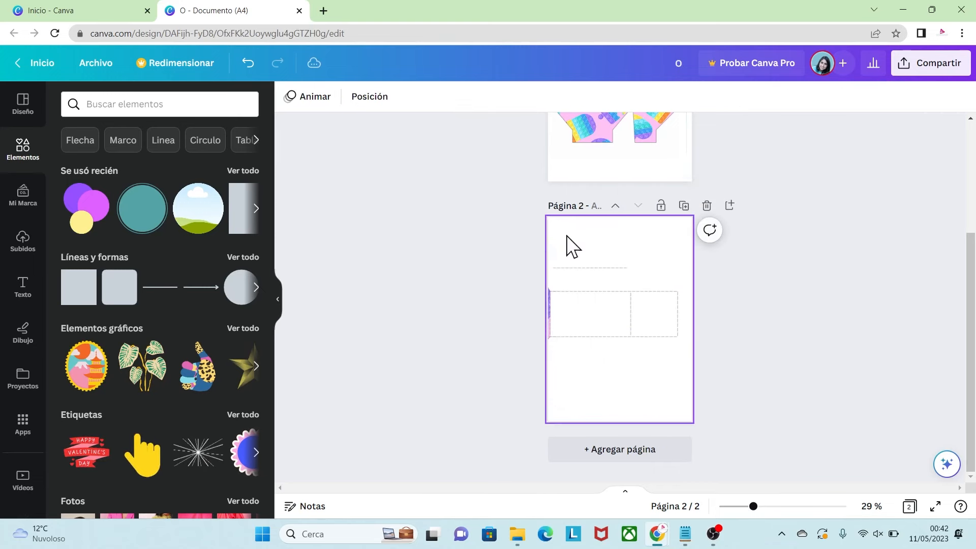
click(554, 226)
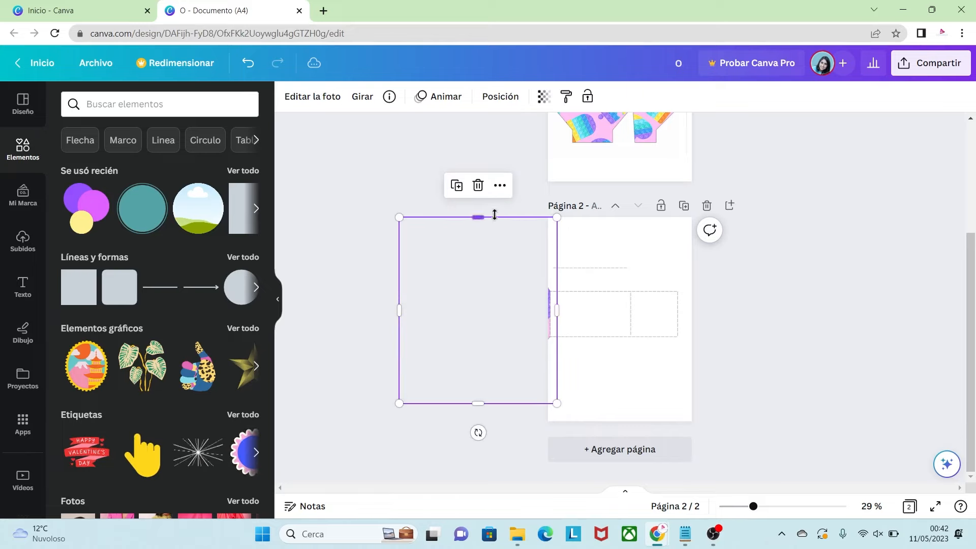
drag(556, 312, 710, 315)
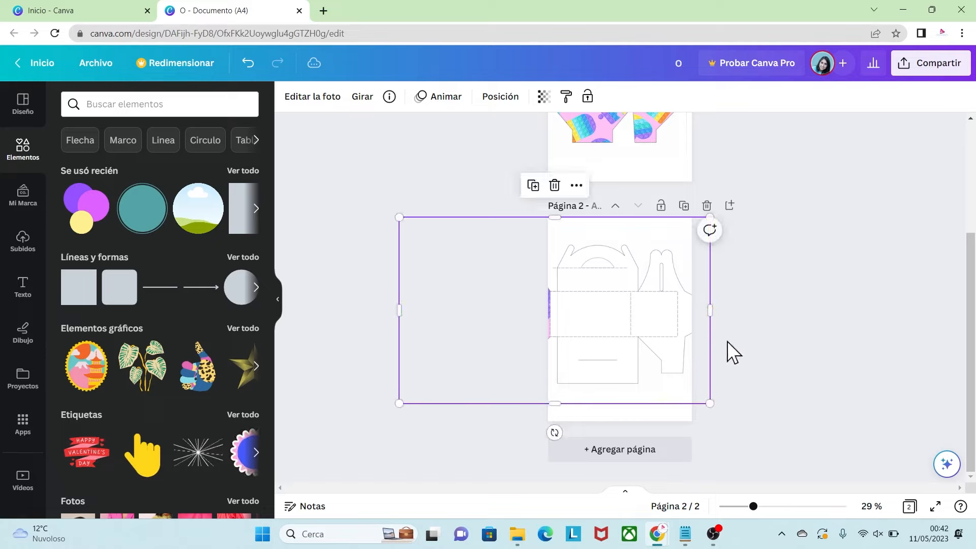
click(795, 425)
drag(826, 436, 415, 220)
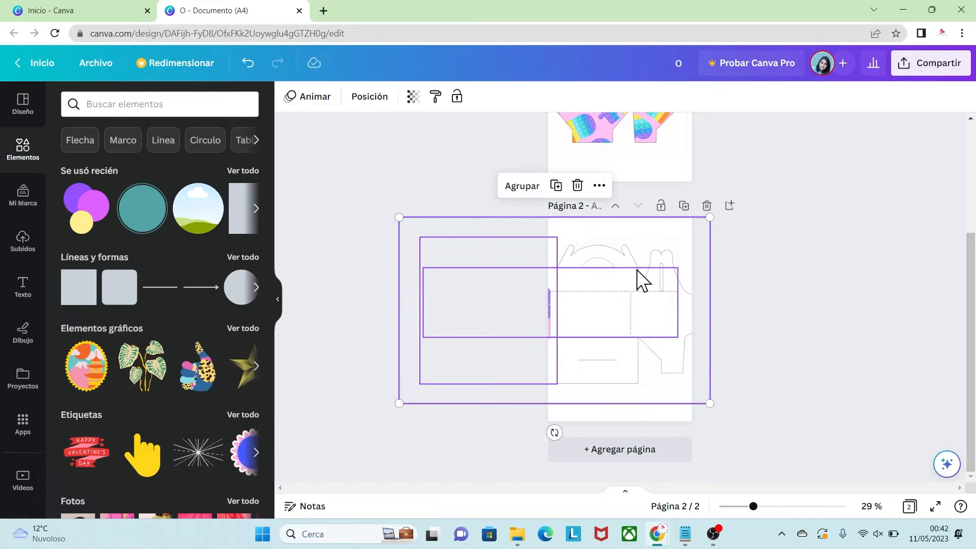
drag(639, 277, 632, 274)
click(768, 356)
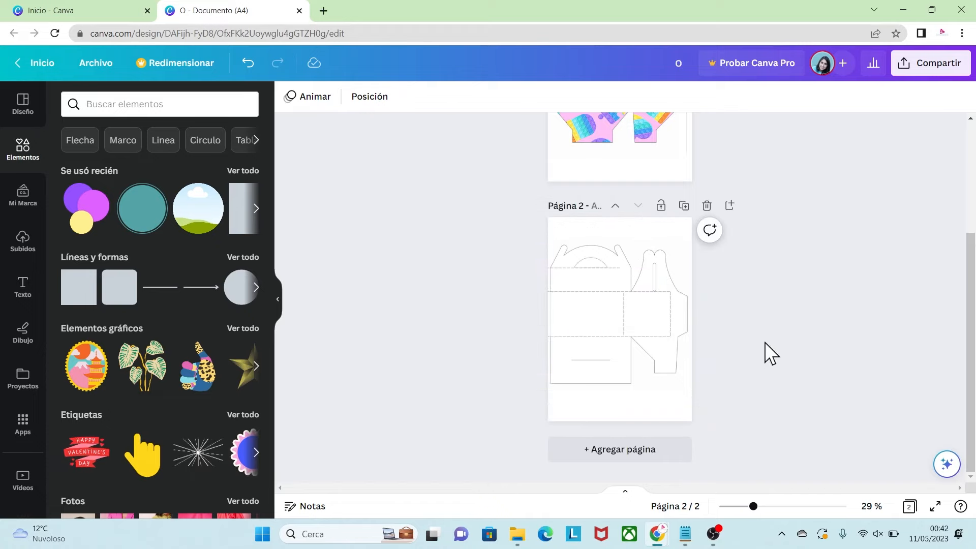
Step: Delete the dashed fold-line image from page 2
drag(753, 506, 770, 506)
click(662, 311)
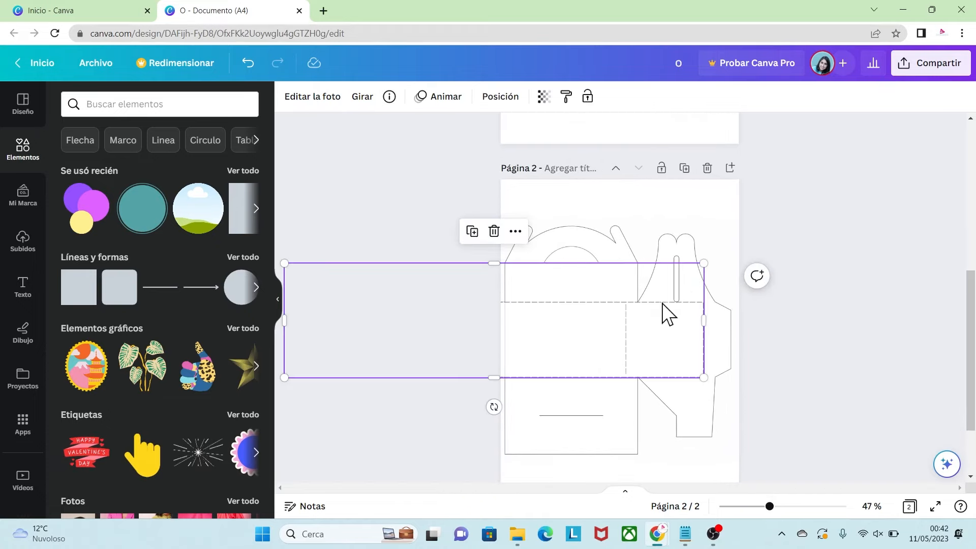
click(493, 231)
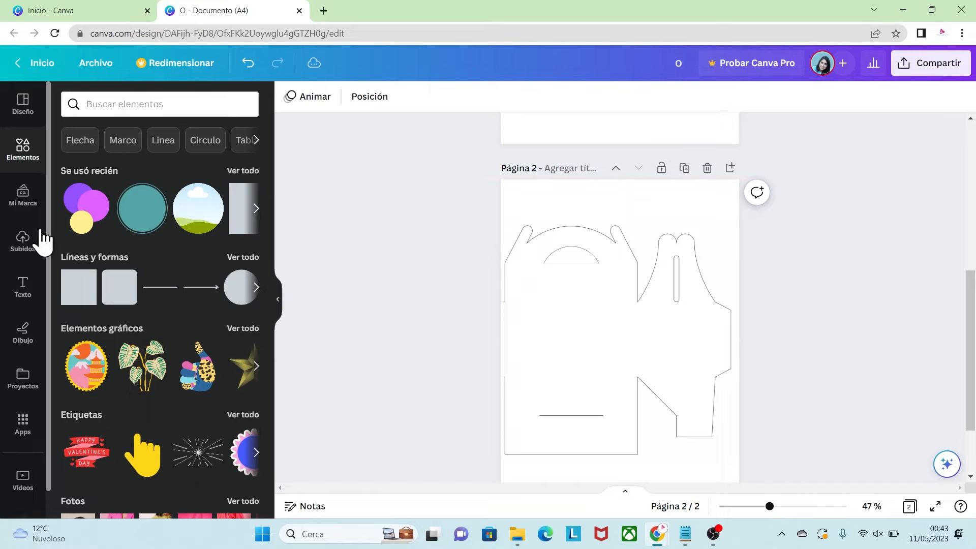
Step: Add the uploaded pink pop-it pattern over the page 2 template and send it to the back
click(23, 243)
click(140, 346)
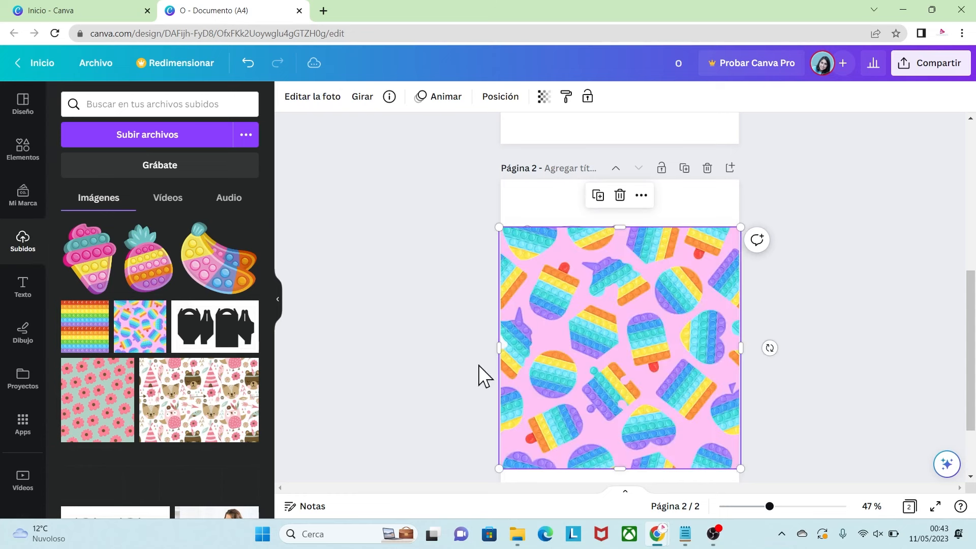
drag(615, 361, 608, 342)
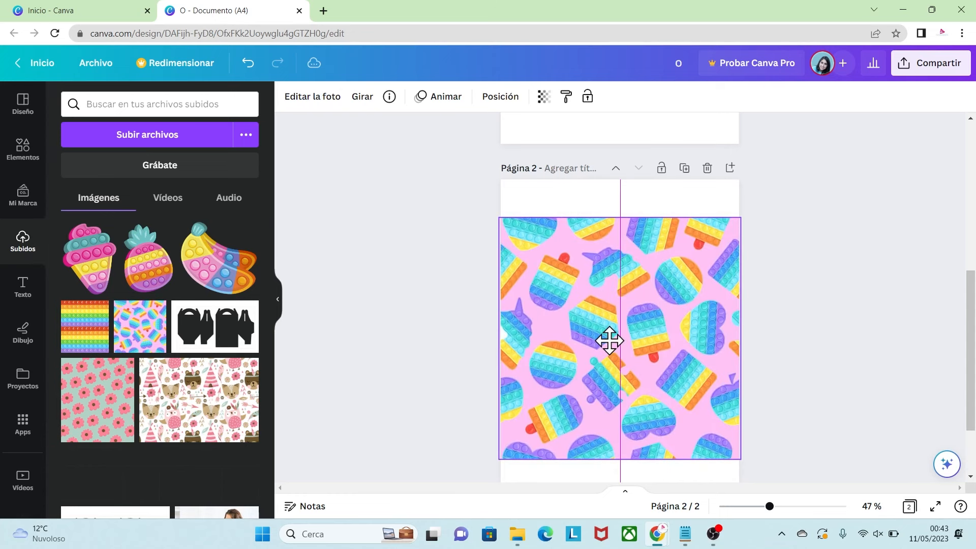
right_click(658, 349)
mouse_move(686, 305)
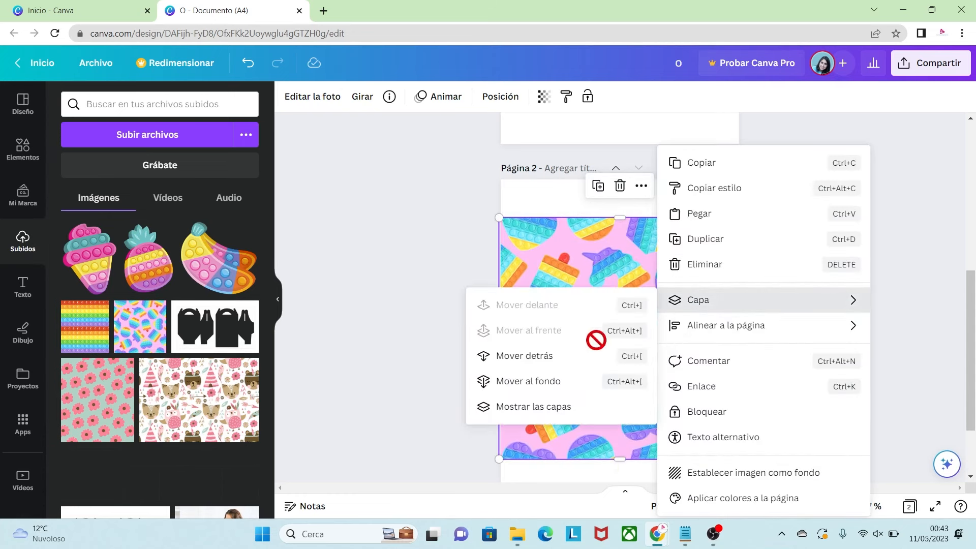
click(534, 386)
click(818, 405)
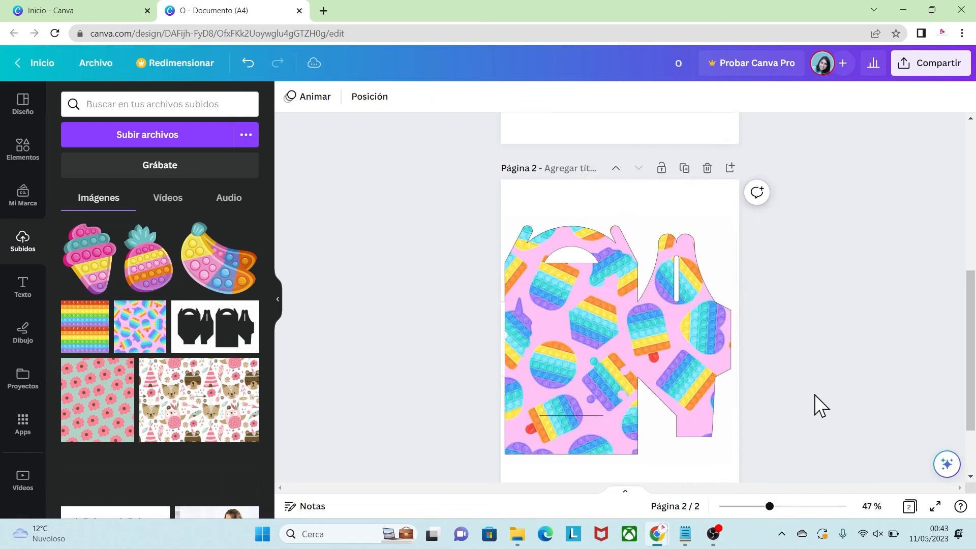
Step: Download all pages (2) of the design as PNG and open the downloaded O.zip
drag(971, 350, 973, 223)
ctrl+scroll(826, 279, down, 1)
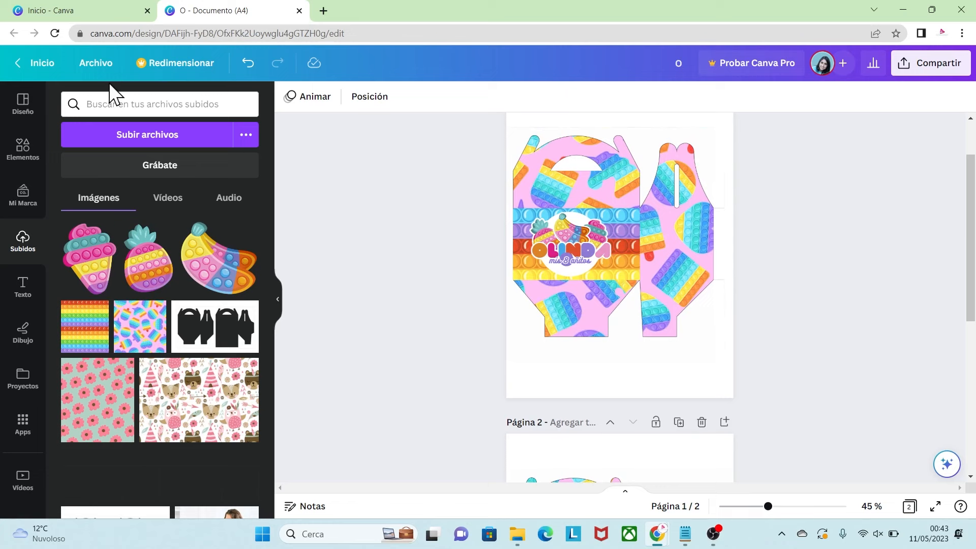
click(89, 70)
click(146, 338)
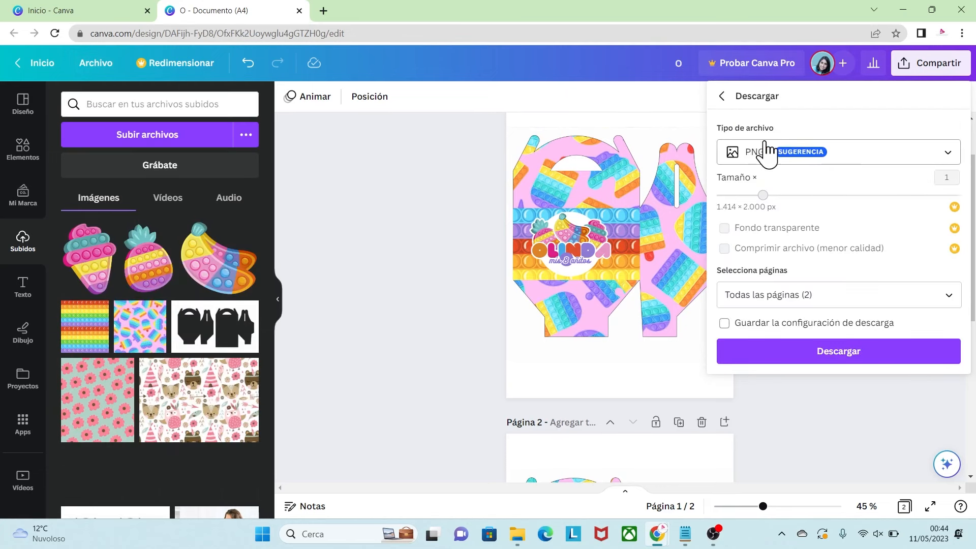
click(799, 365)
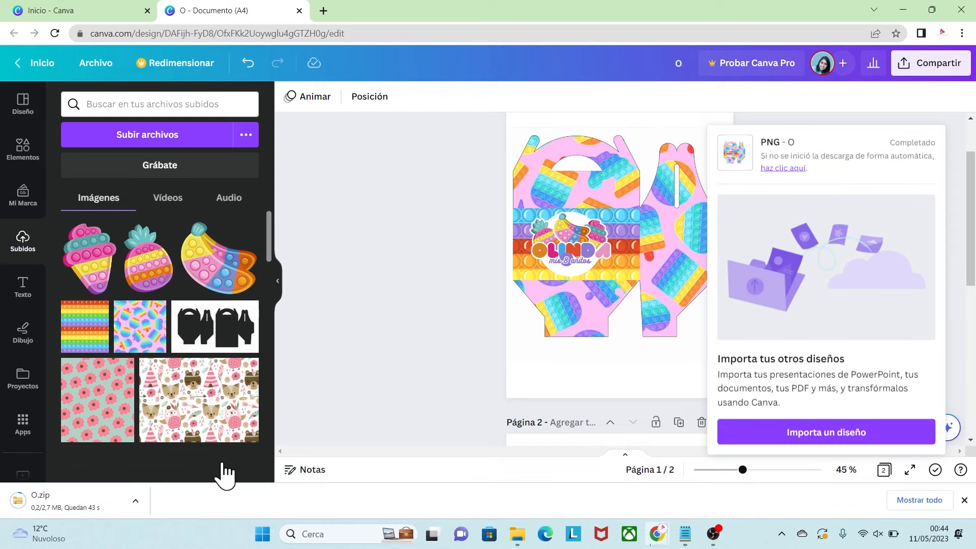
click(63, 503)
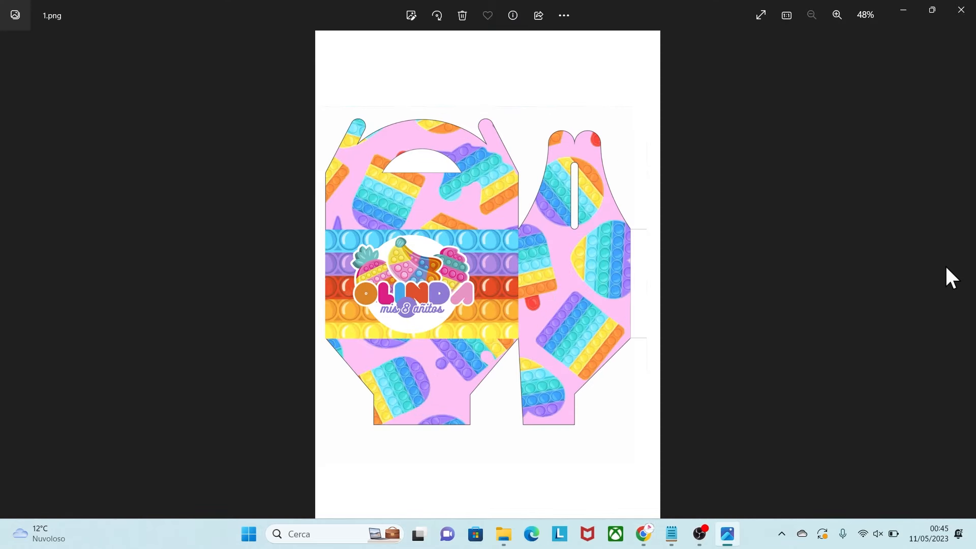